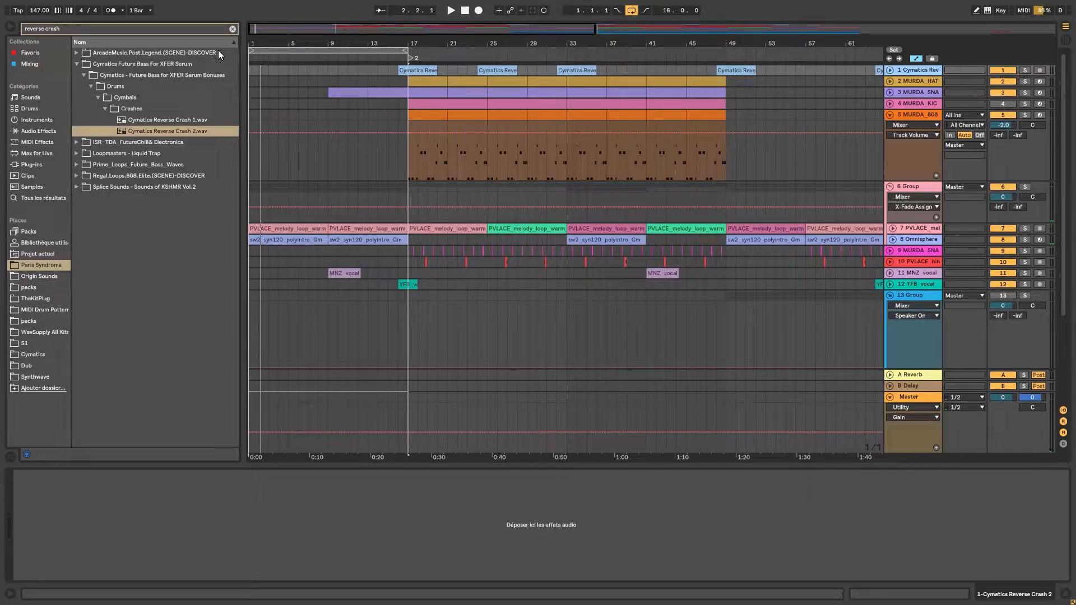
Unfold the PVLACE melody loop track and search the packs folder for "pv"
left_click(893, 228)
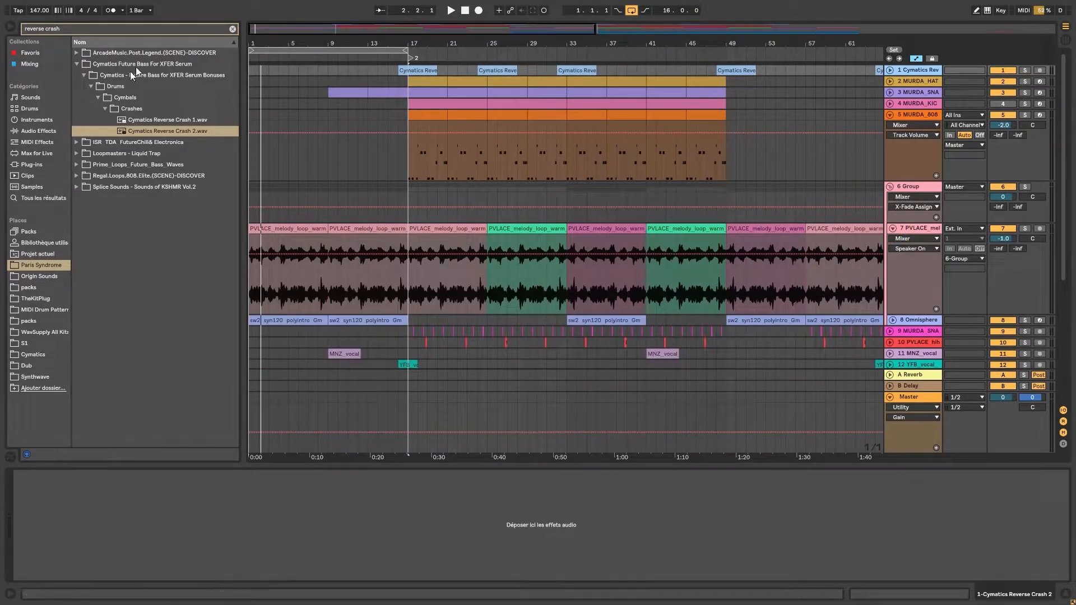
left_click(232, 28)
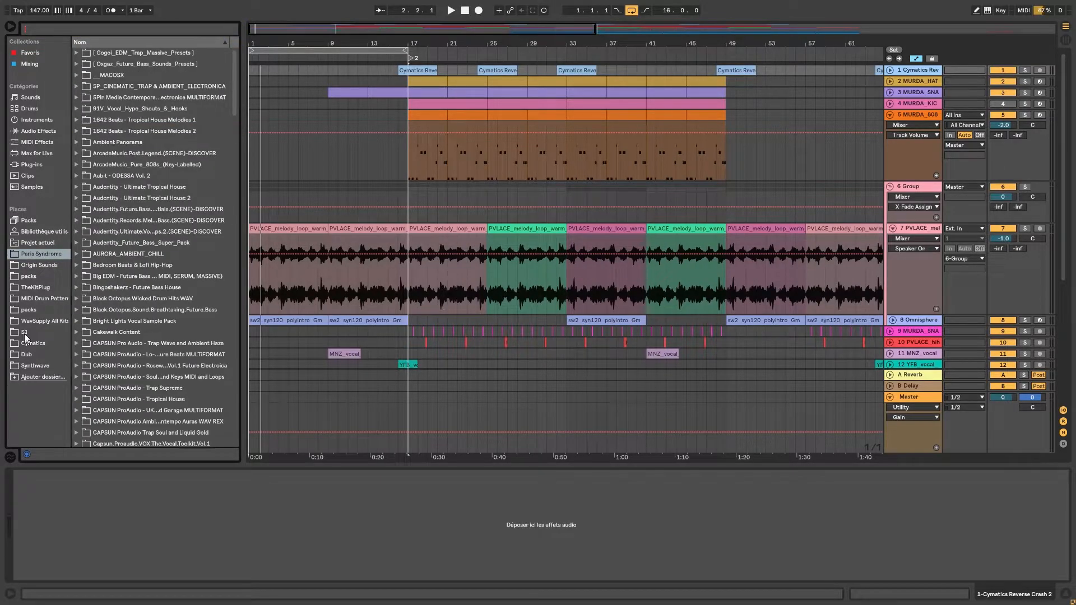
left_click(24, 314)
left_click(139, 31)
type("pv")
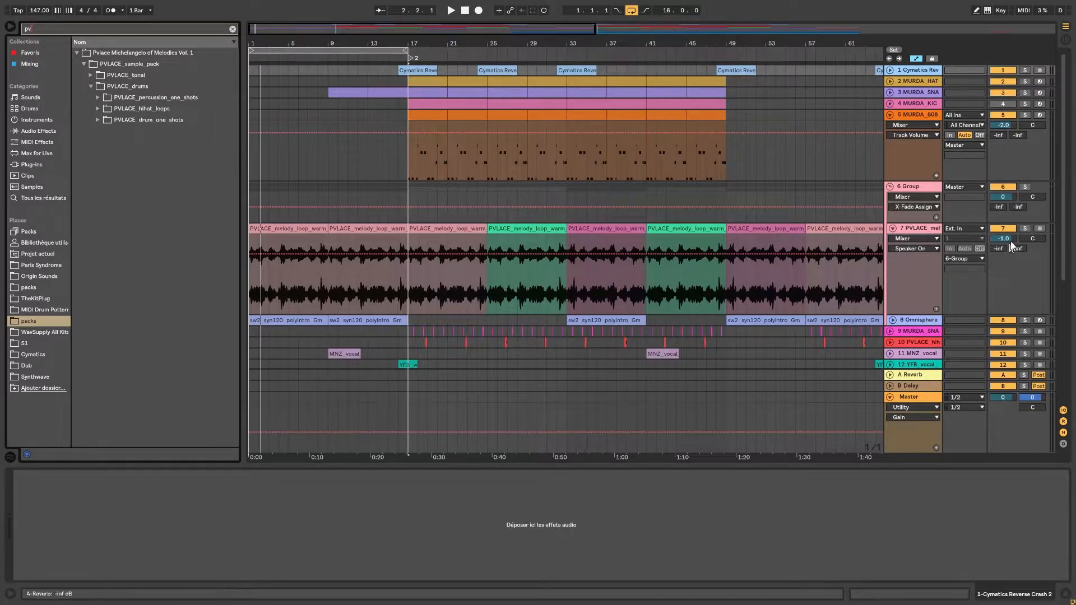
Solo the PVLACE melody track and toggle the arrangement loop with the first 16 bars selected across the tracks
left_click(1025, 228)
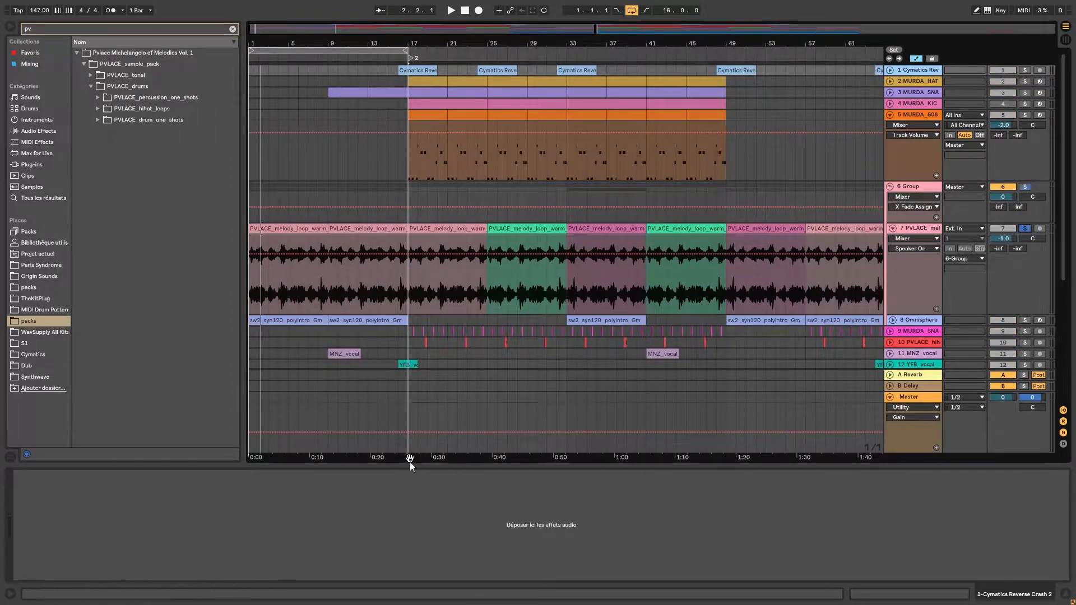
left_click_drag(408, 451, 248, 64)
key("ctrl+l")
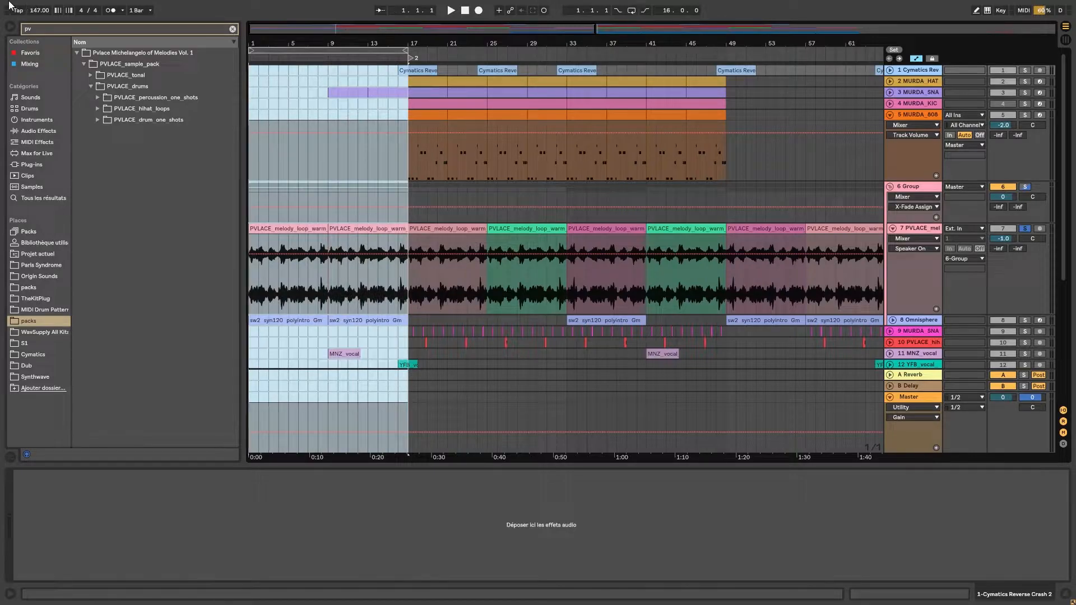
Bypass the melody track's Audio Effect Rack, play the dry loop from bar 1, and switch the rack back on
left_click(916, 227)
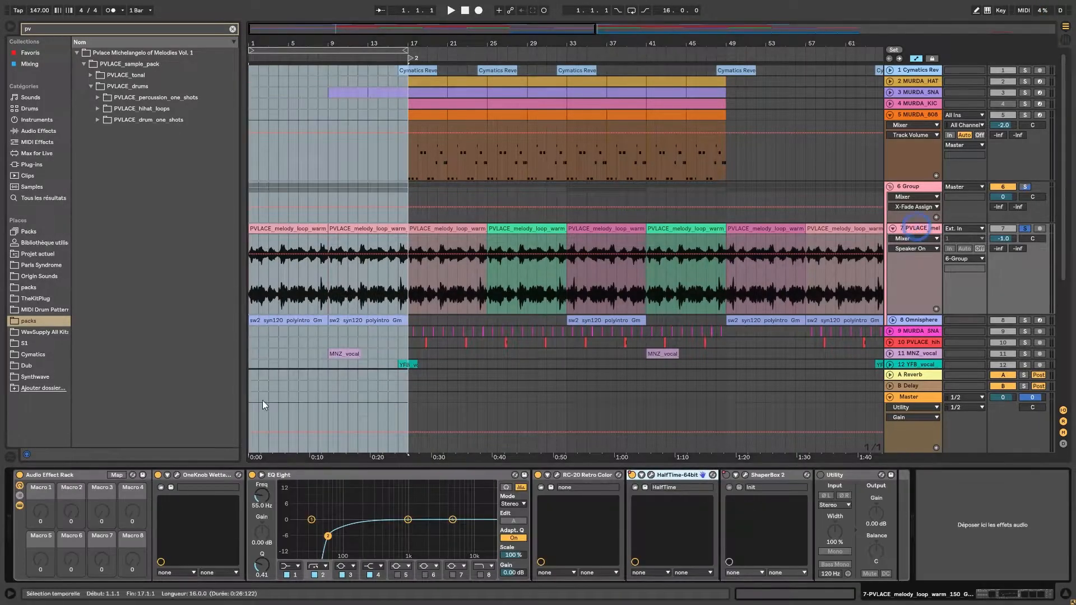
left_click(20, 474)
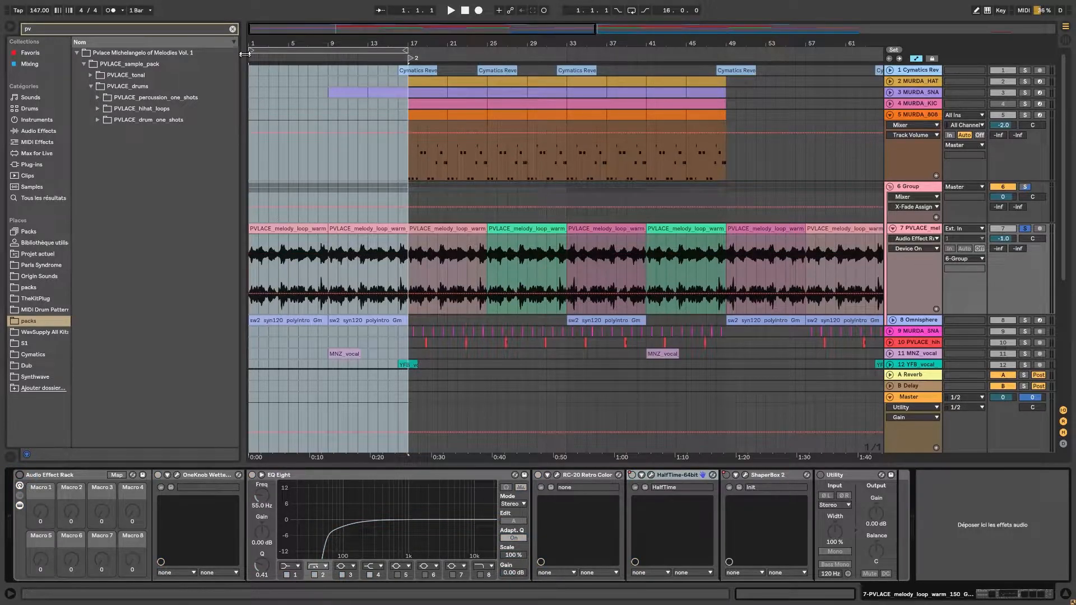
mouse_move(250, 43)
left_mouse_down()
mouse_move(250, 75)
mouse_move(250, 53)
left_mouse_up()
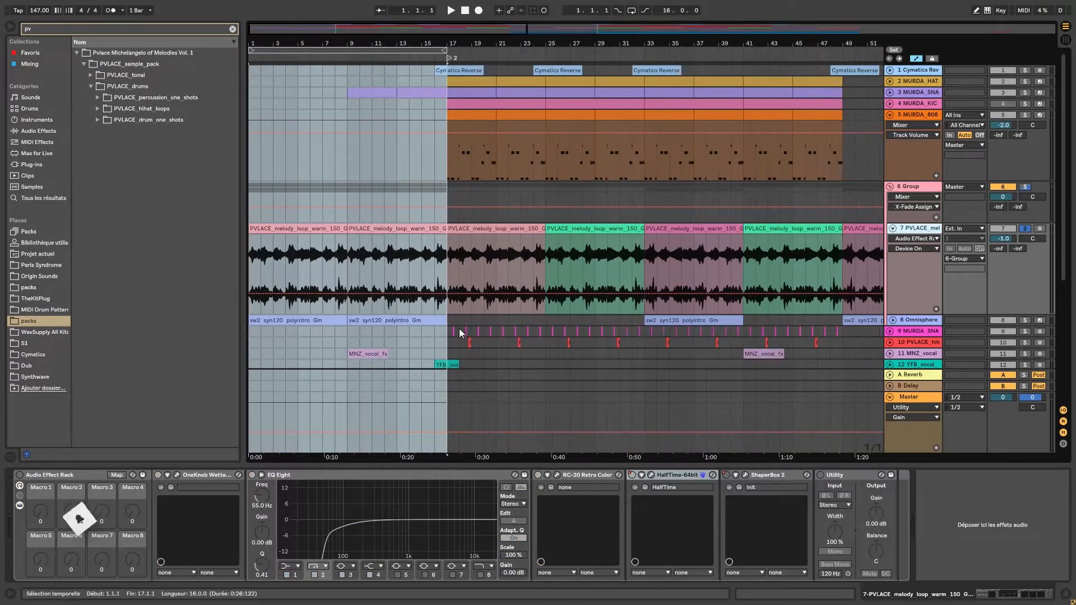
key("space")
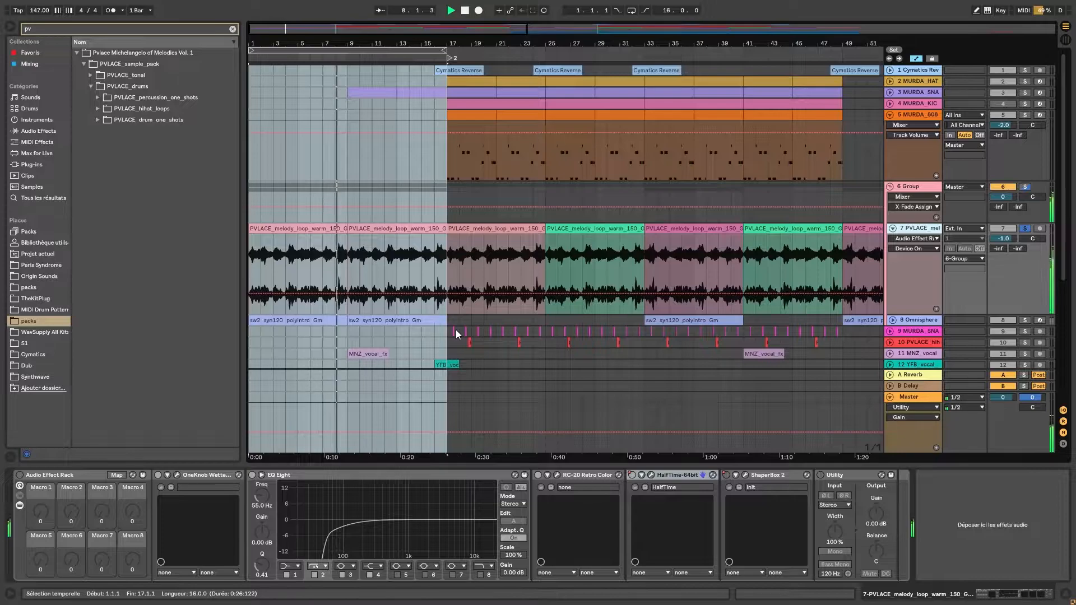
key("space")
left_click(10, 481)
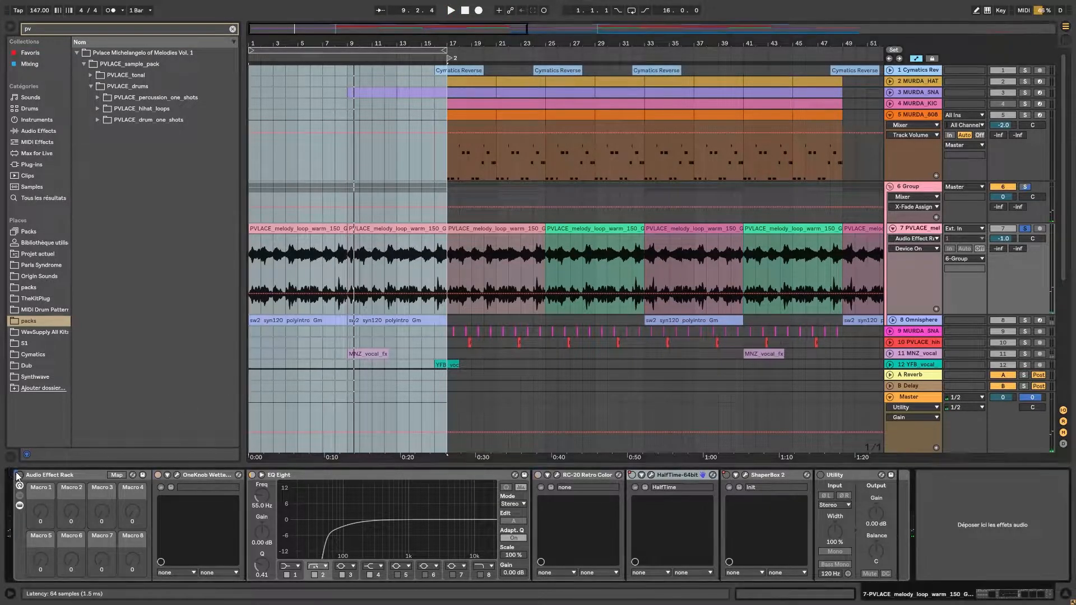
Examine the settings of OneKnob Wetter, RC-20 Retro Color and HalfTime on the melody track, closing each plug-in window
left_click(177, 475)
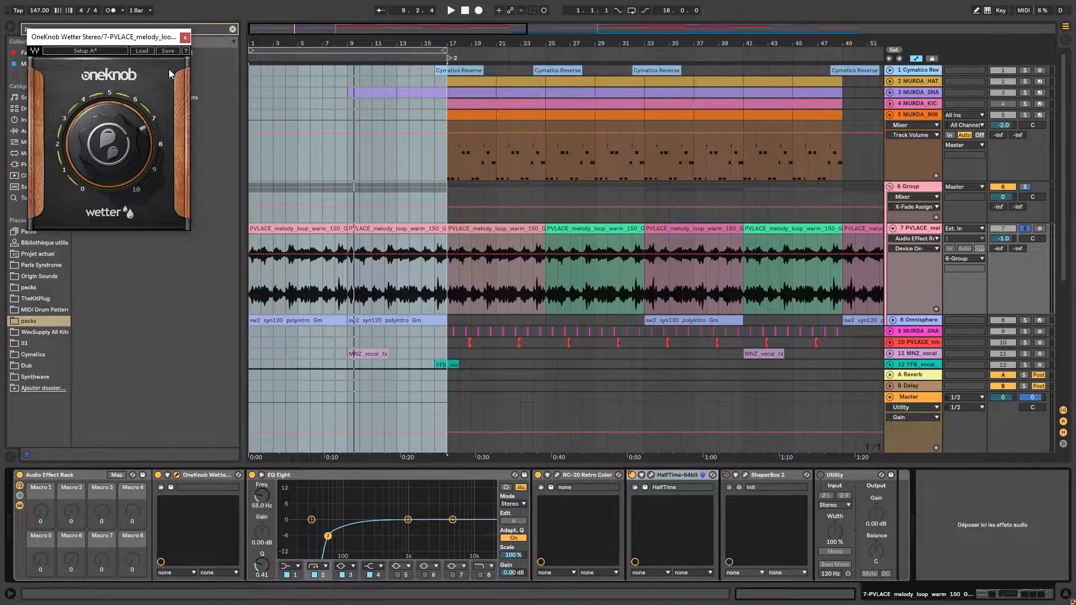
left_click(186, 38)
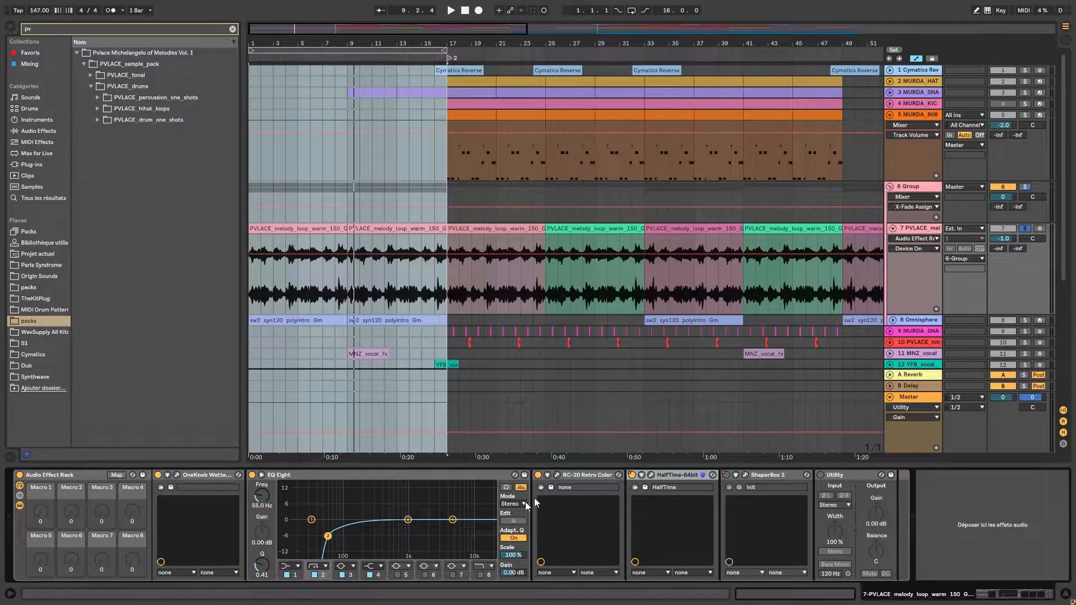
left_click(556, 475)
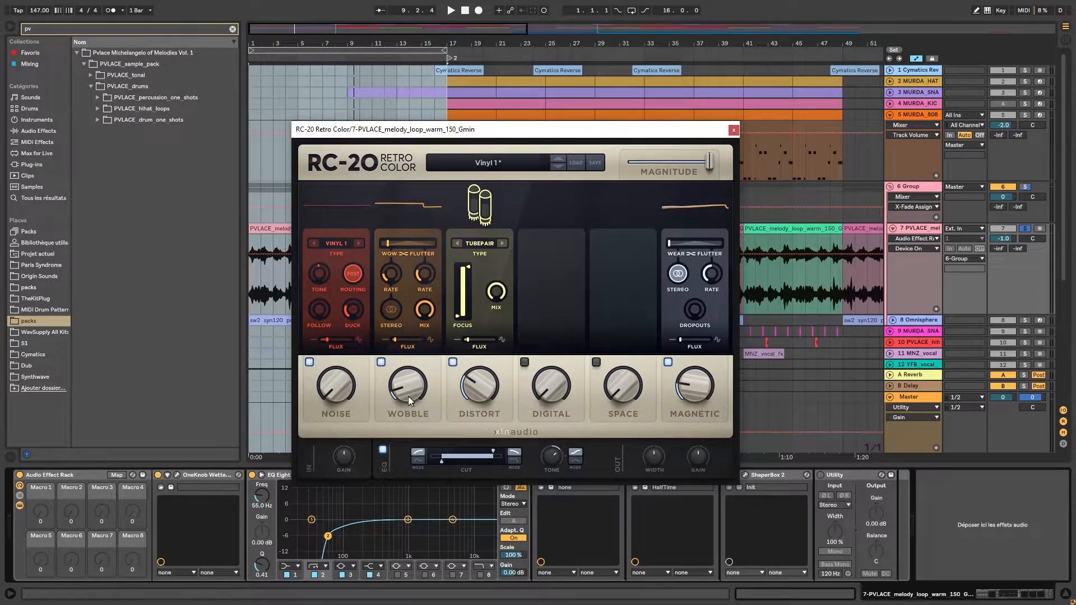
left_click(733, 130)
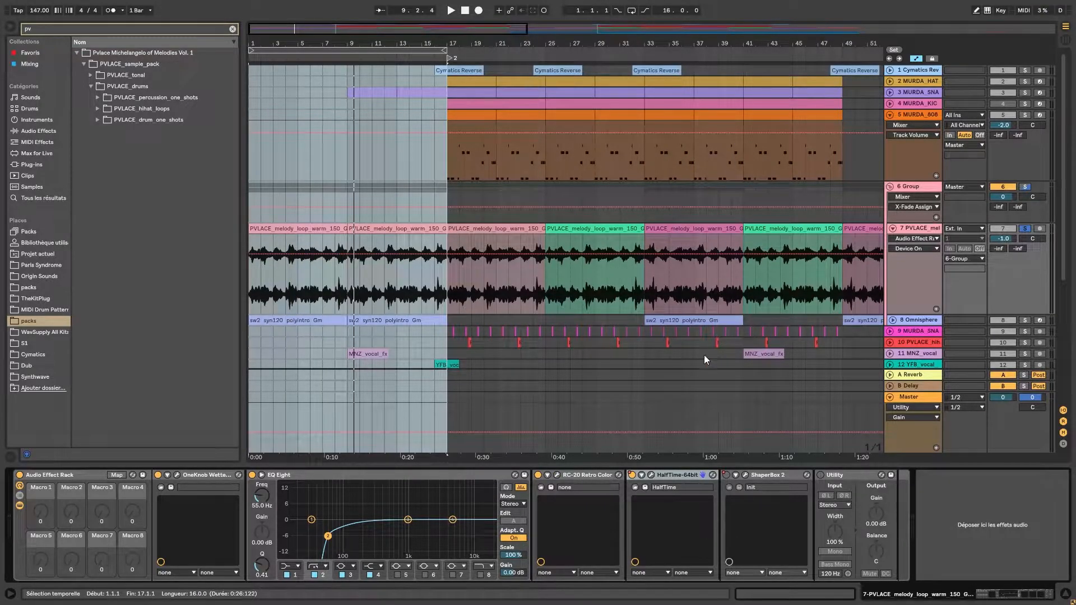
left_click(650, 474)
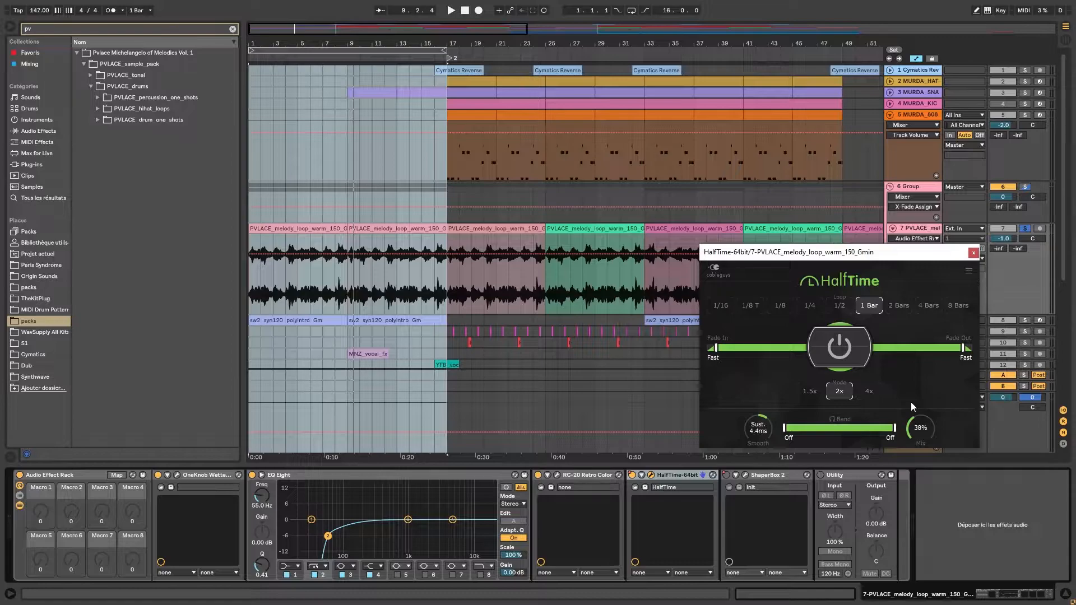
left_click(973, 253)
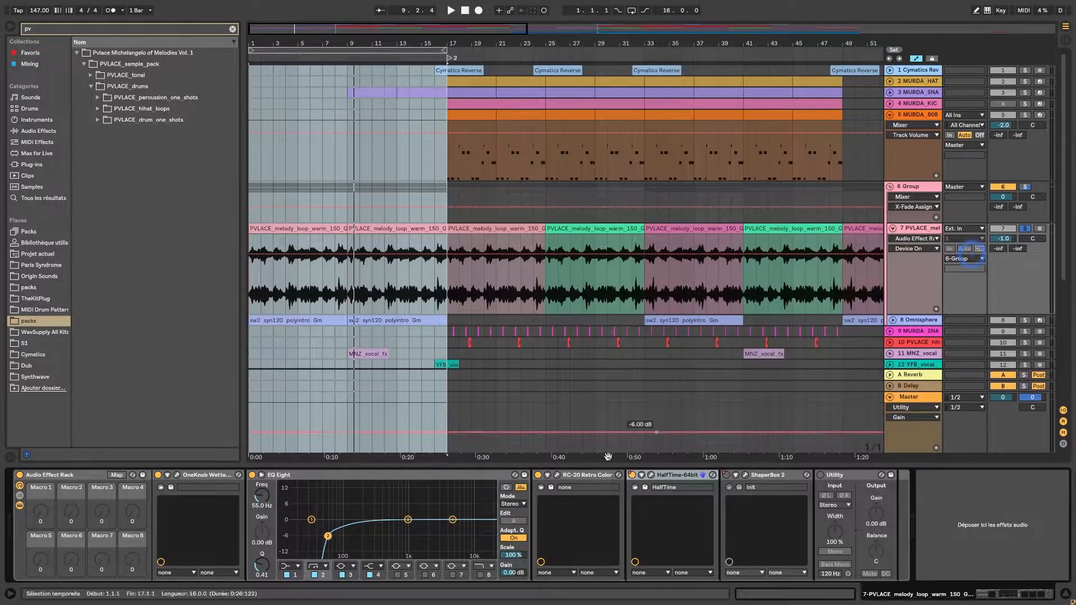
Compare the melody's playback with HalfTime switched off and on, and re-enable the overridden automation
left_click(632, 475)
key("space")
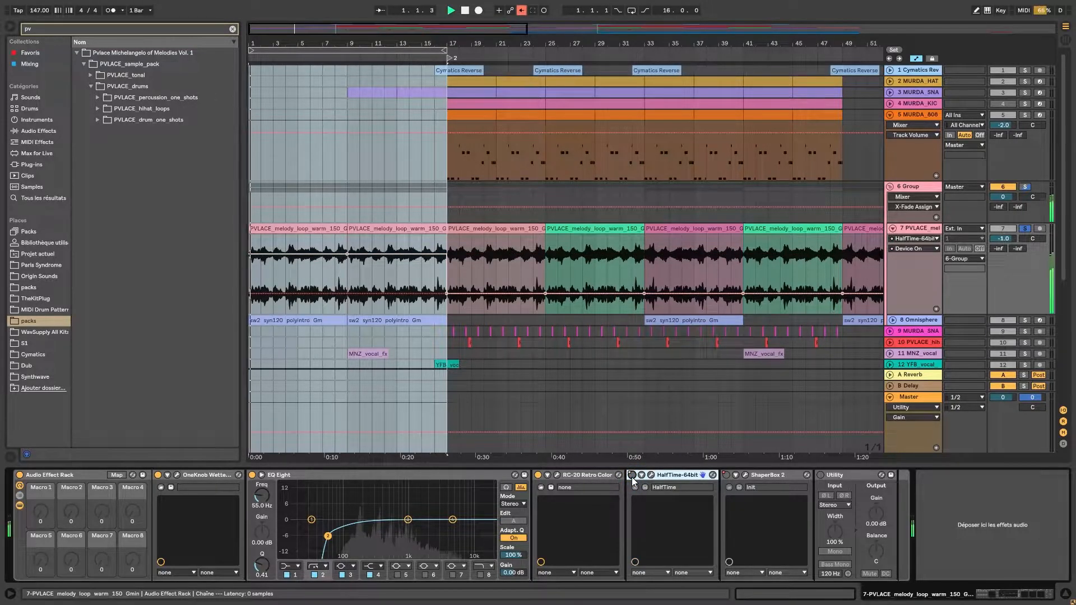
key("space")
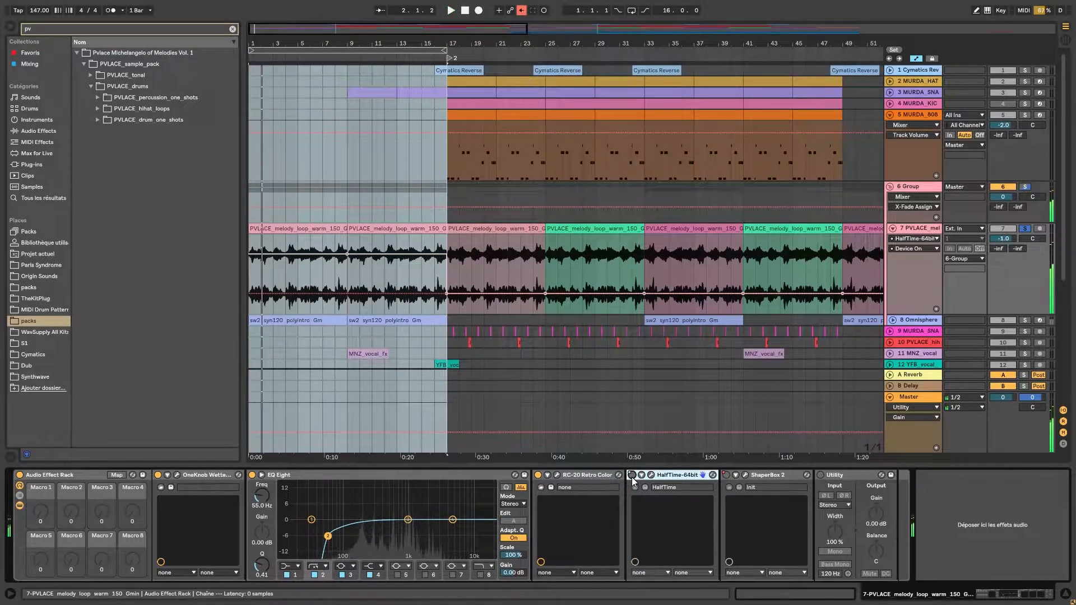
left_click(631, 475)
left_click(631, 475)
key("space")
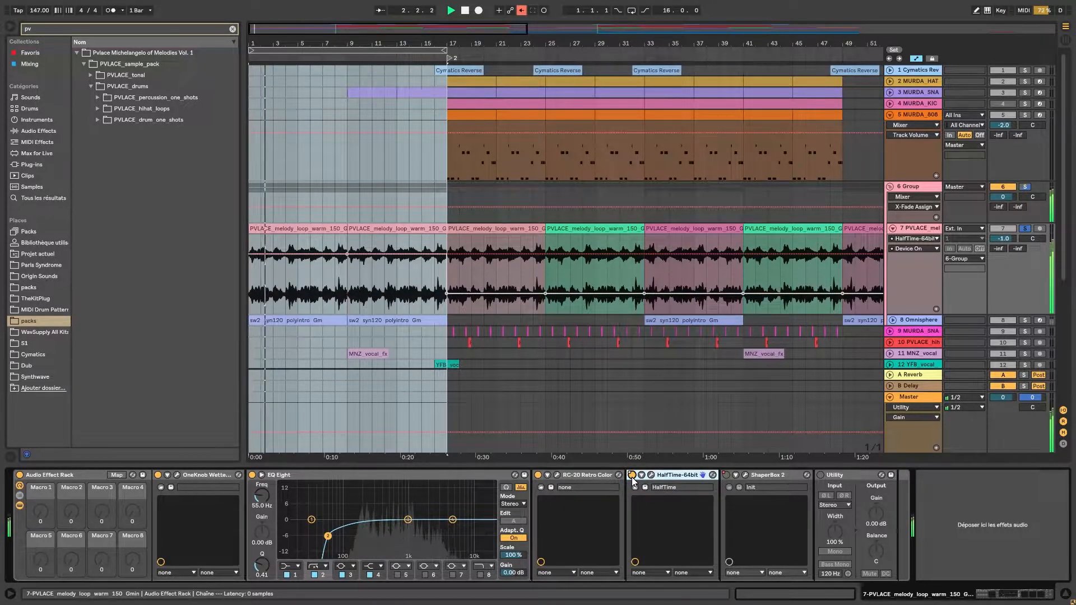
key("space")
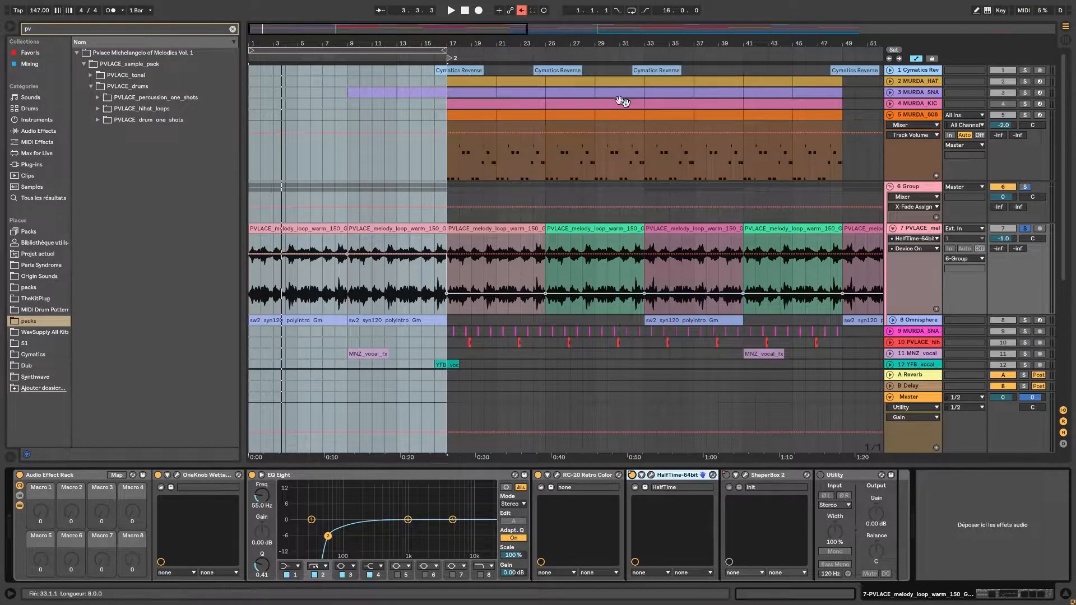
left_click(520, 11)
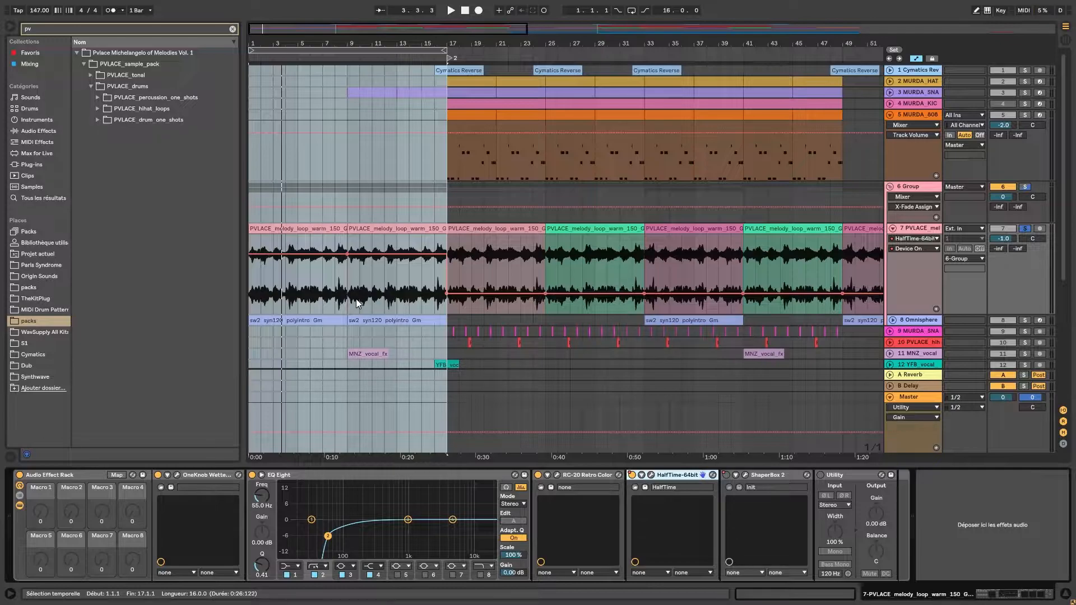
Audition the melody with HalfTime's Mix at 100%, and set the Mix back to 38%
left_click_drag(348, 45, 350, 24)
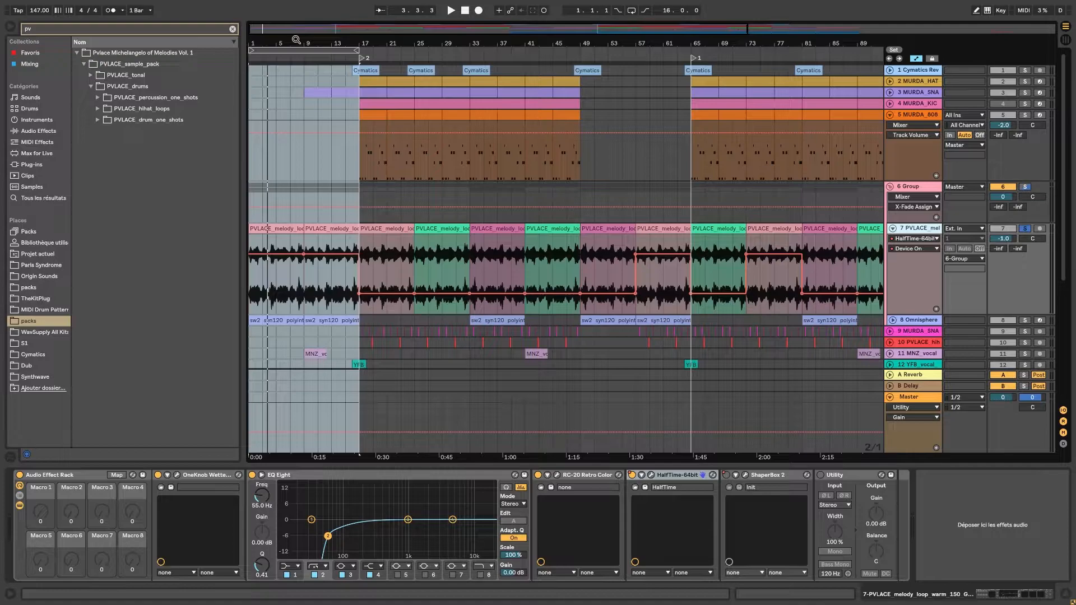
left_click(632, 475)
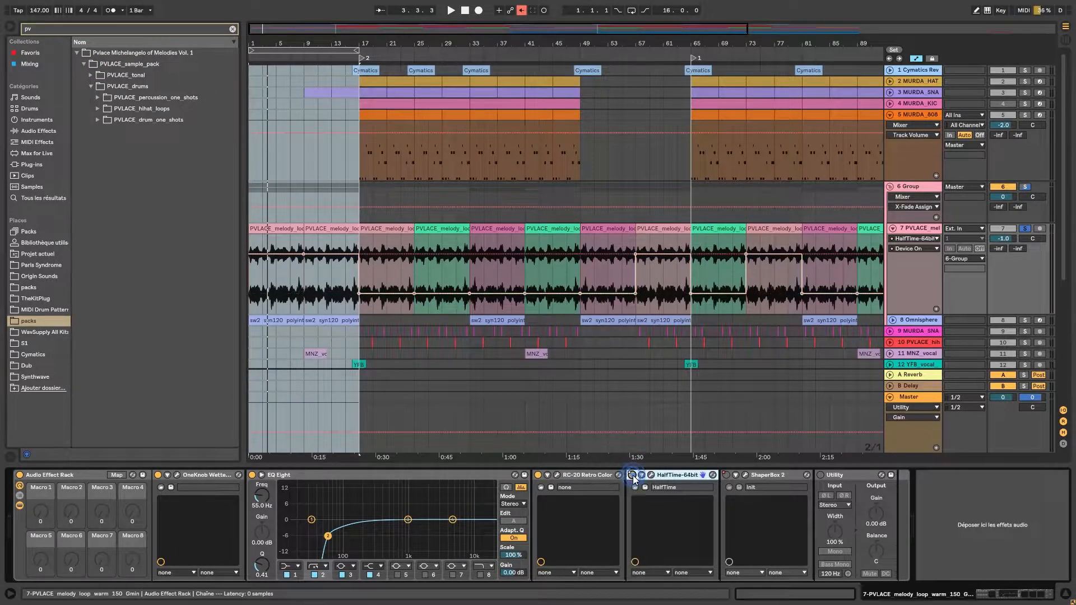
left_click(651, 475)
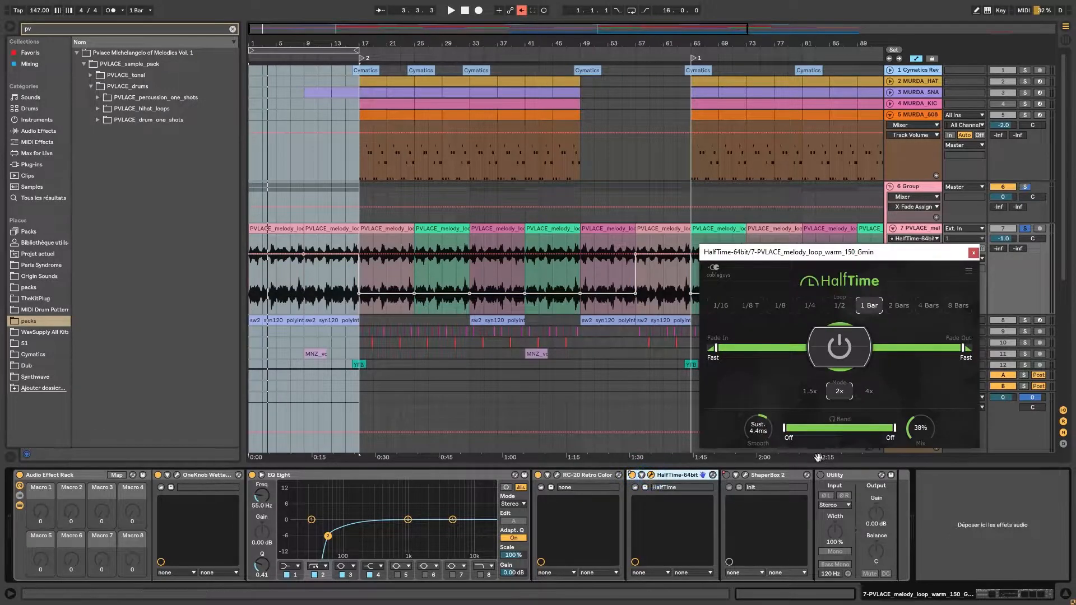
double_click(925, 435)
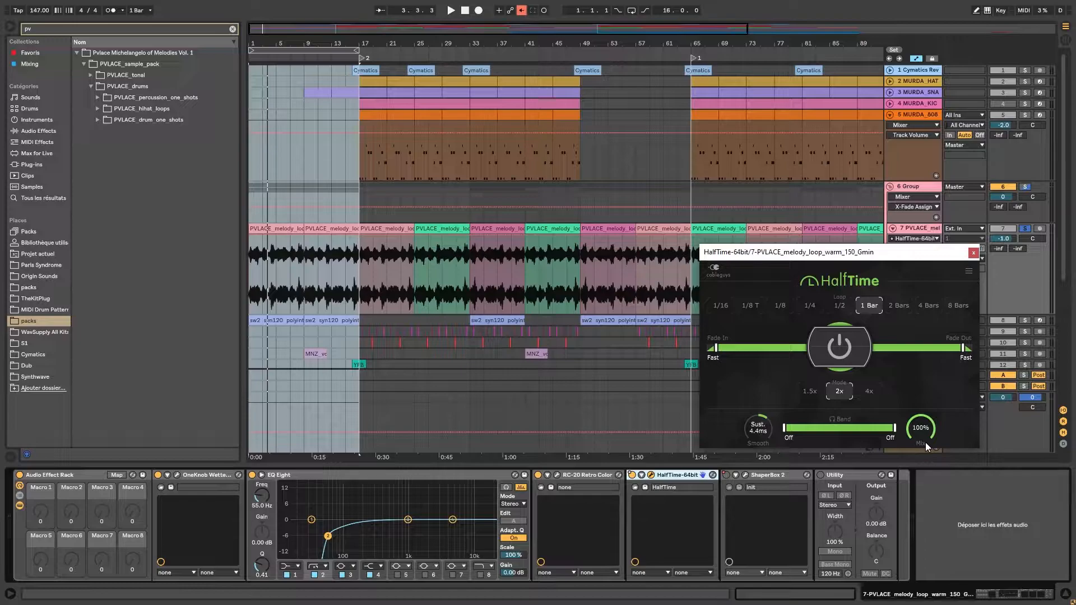
left_click(972, 255)
key("space")
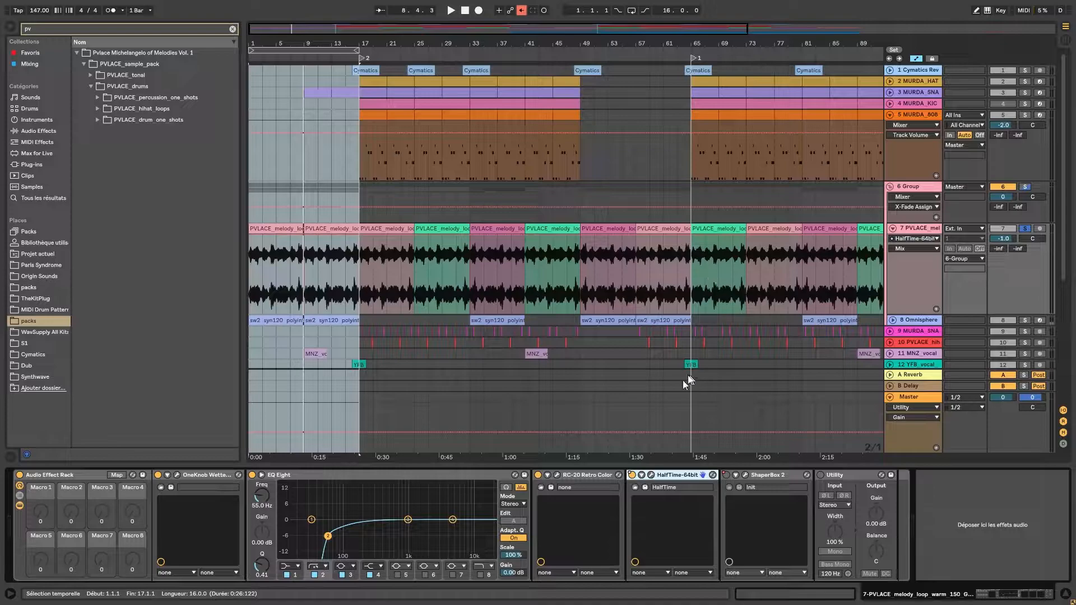
left_click(651, 475)
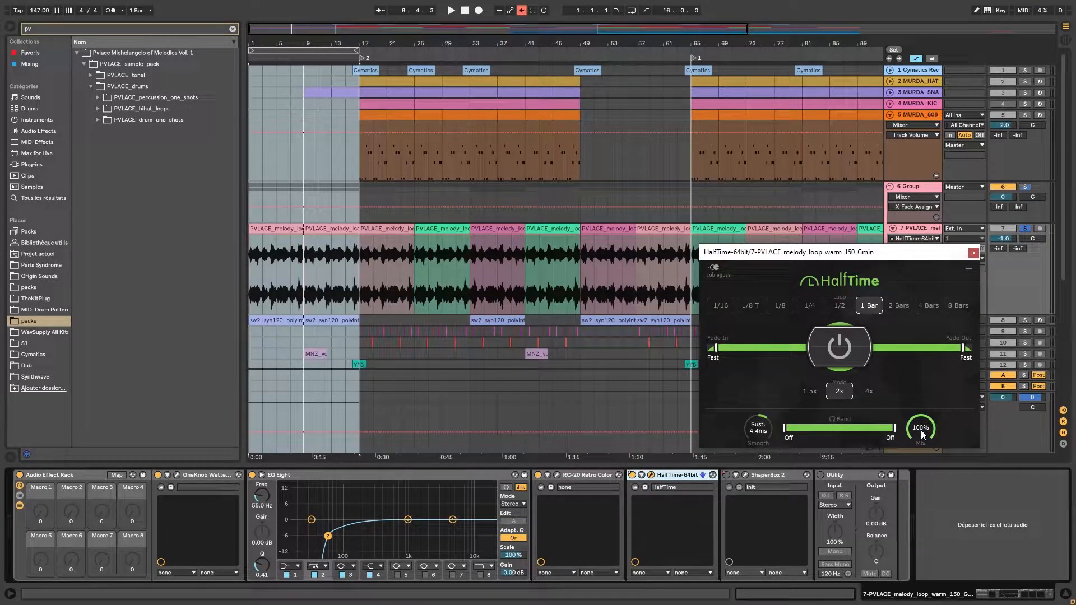
left_click_drag(920, 429, 920, 468)
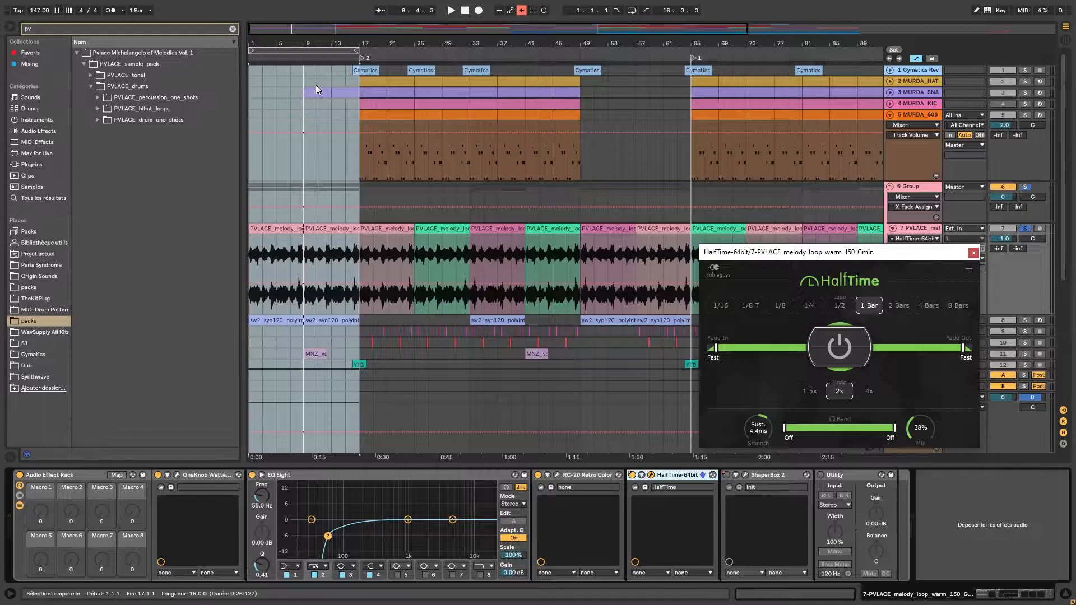
Set the loop range to the eight bars from bar 25 to bar 33 and close the HalfTime window
left_click_drag(254, 51, 453, 49)
scroll(459, 68, "up", 3)
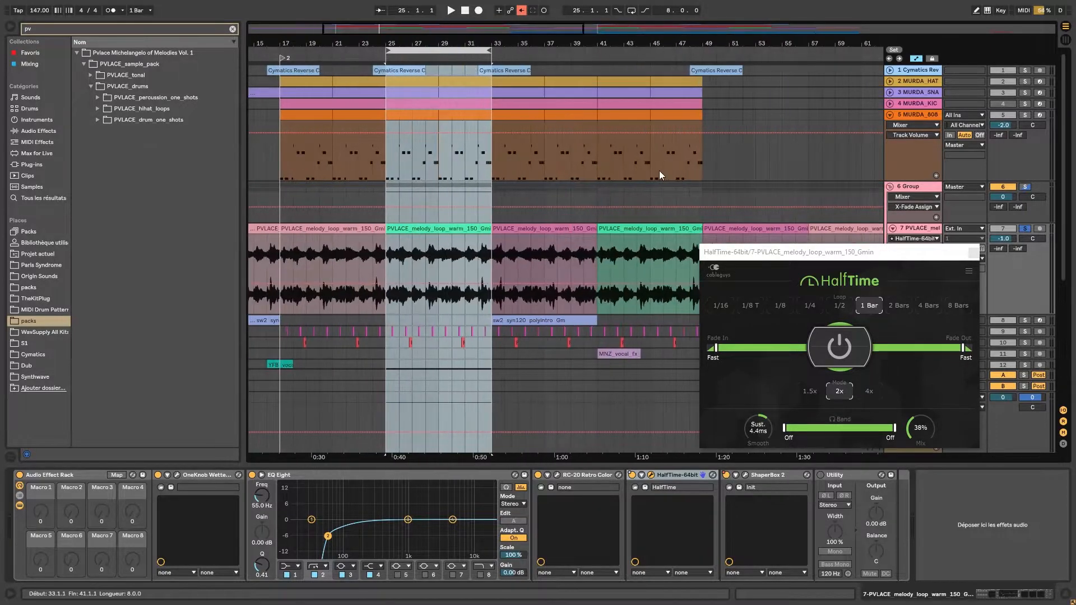
left_click(973, 252)
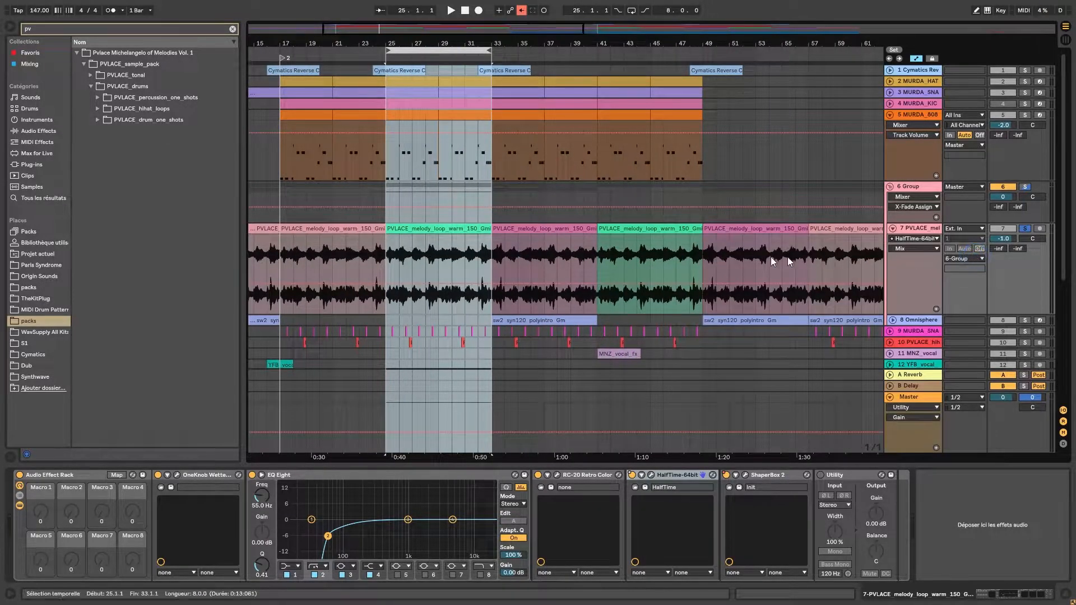
Examine ShaperBox 2's available shapers and its Time and Filter settings on the melody track, and close the plug-in
left_click(746, 475)
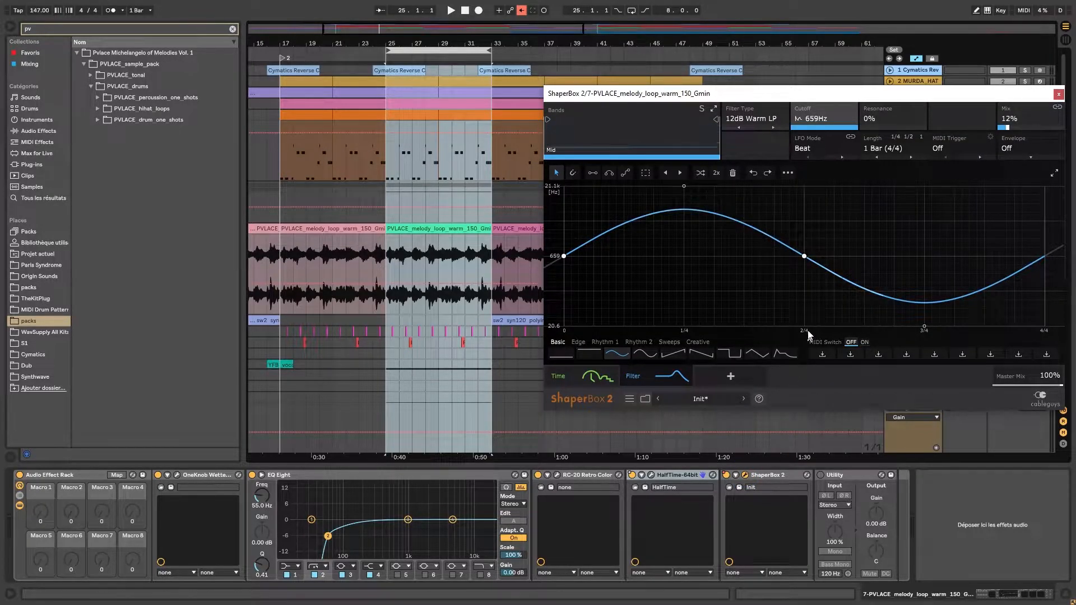
left_click(731, 376)
left_click_drag(811, 94, 425, 97)
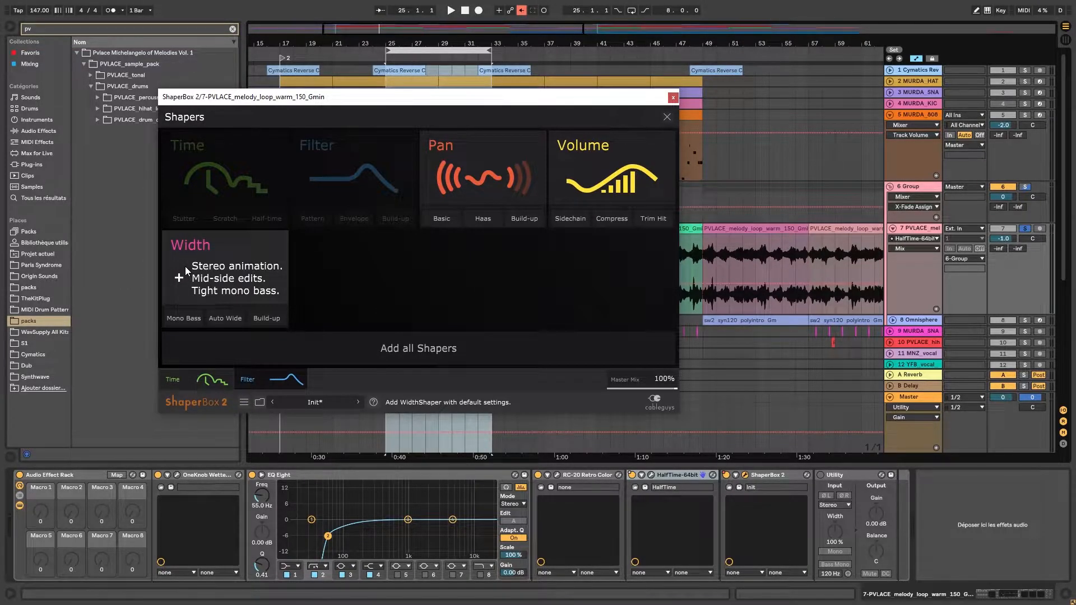
left_click(183, 386)
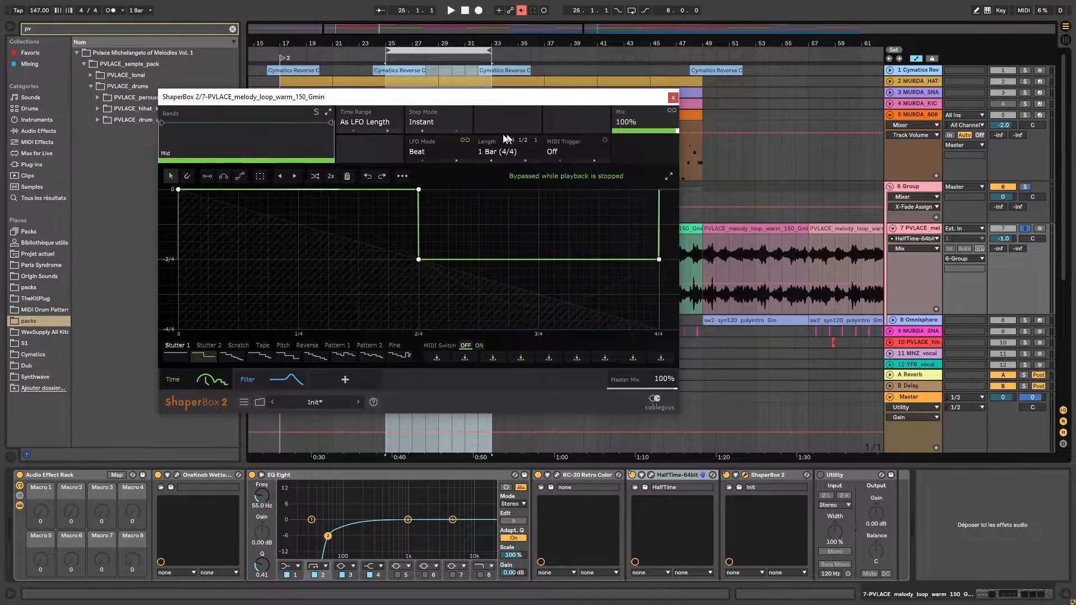
left_click(246, 381)
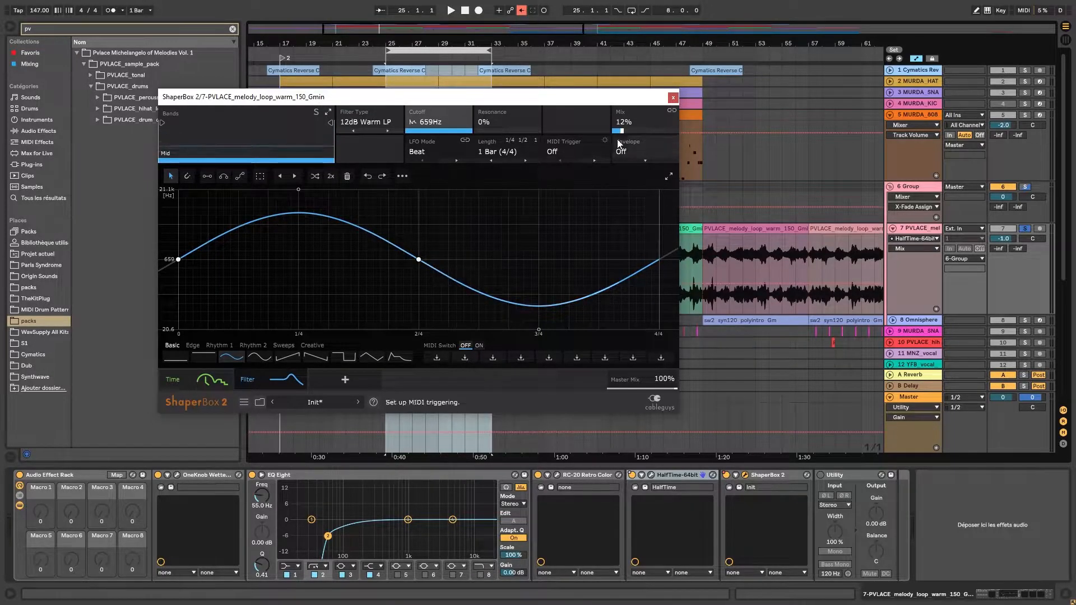
left_click(671, 99)
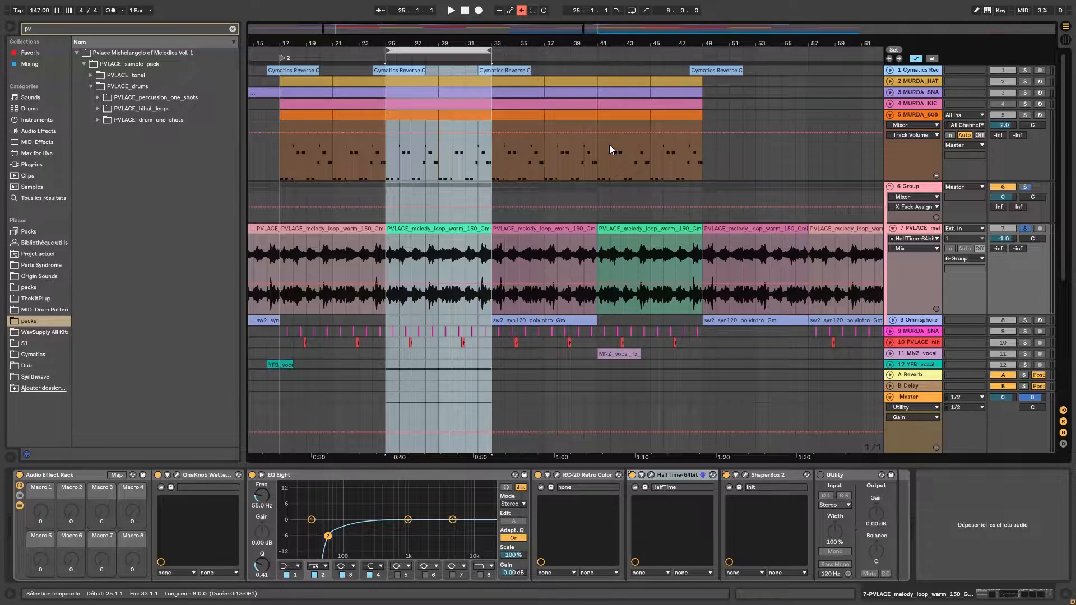
Re-enable the overridden automation, unsolo the melody track, and play the full beat with looping on from bar 25 to bar 33
key("space")
left_click(523, 11)
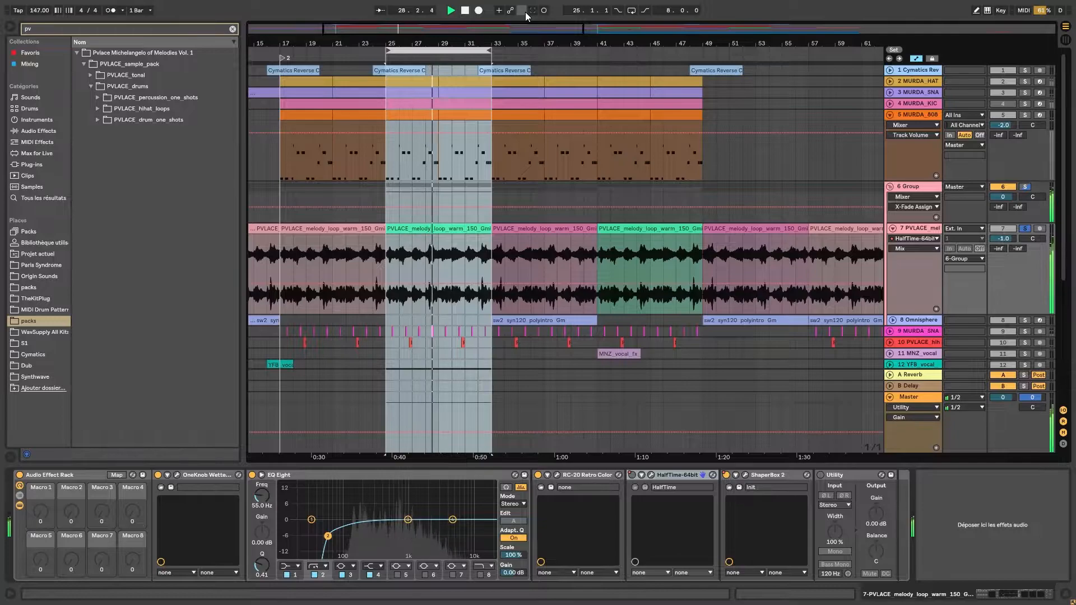
left_click(1026, 229)
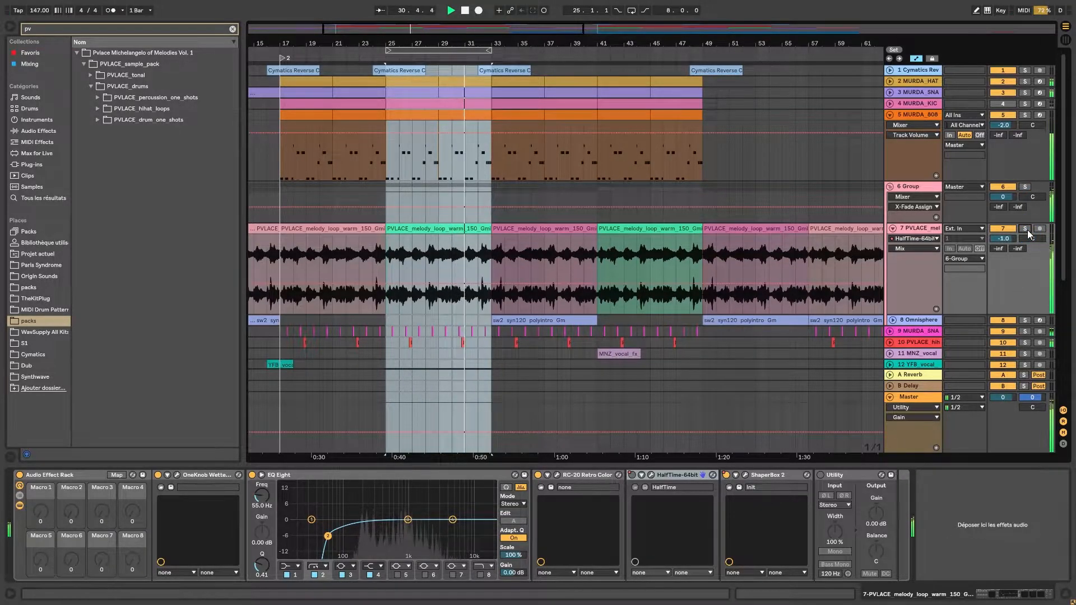
key("ctrl+l")
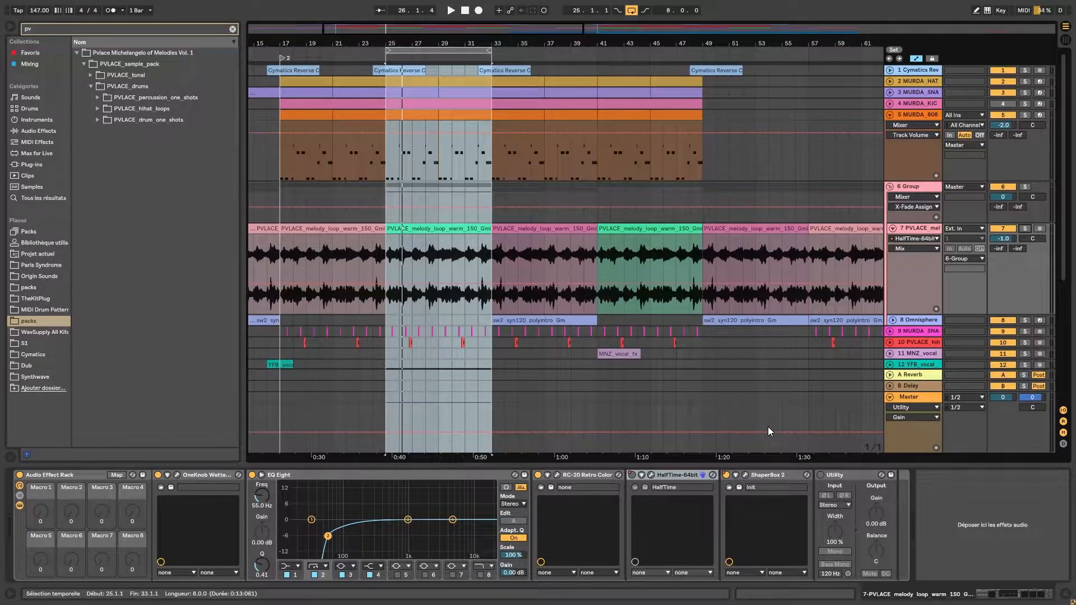
Display ShaperBox 2's Time shaper for the melody track and add a locator at bar 25
left_click(744, 474)
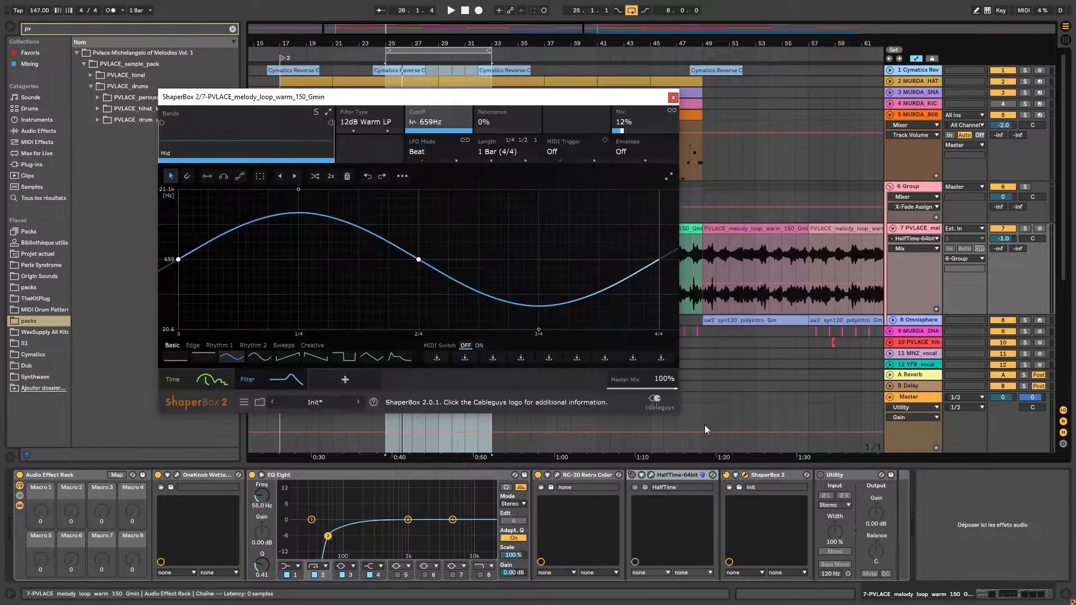
left_click_drag(393, 97, 743, 105)
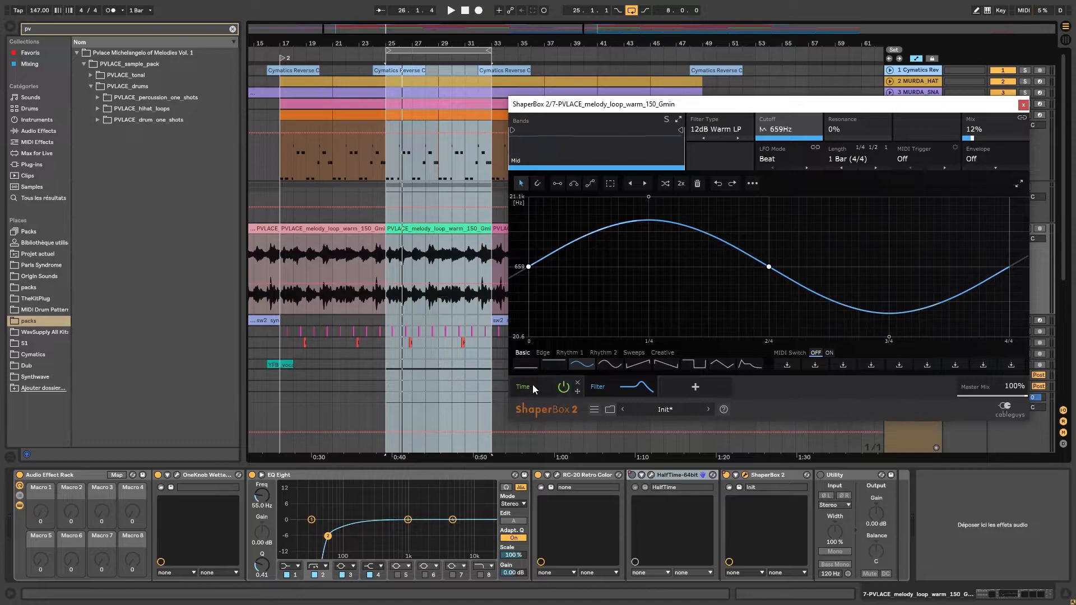
left_click(532, 386)
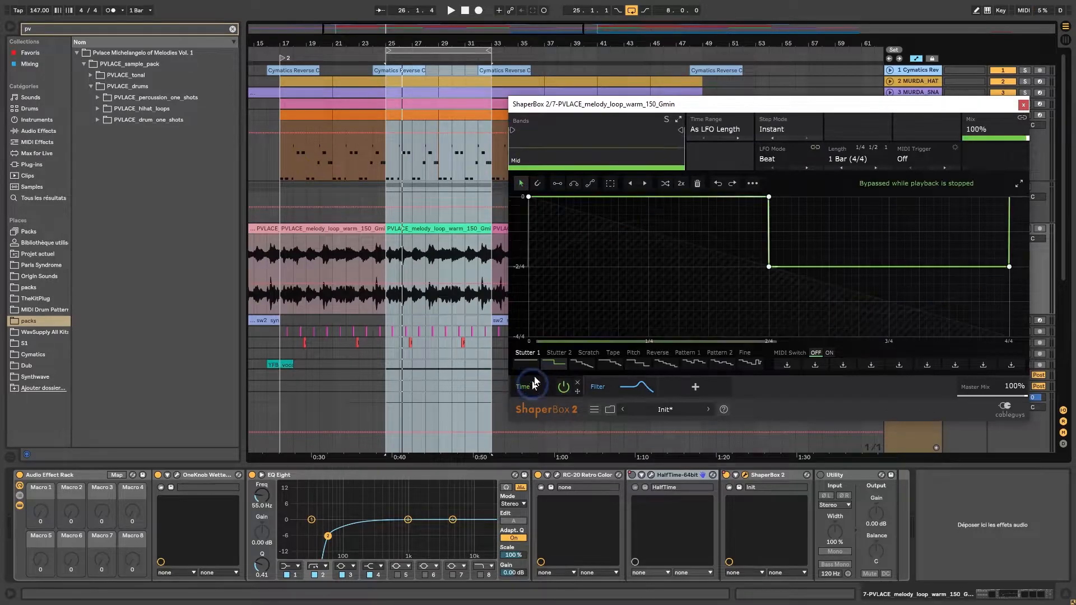
right_click(386, 60)
left_click(398, 88)
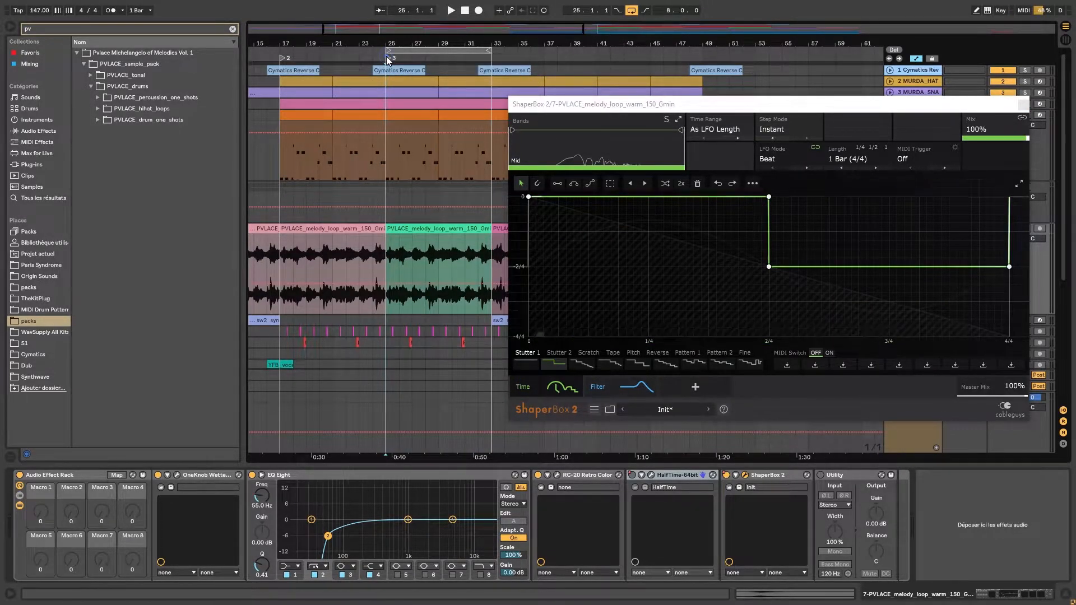
Audition the Time shaper's Repeat 2 4 8, Repeat 1 2 4 8 and Syncopes 4 waves, return to Repeat 2, and close ShaperBox 2
key("space")
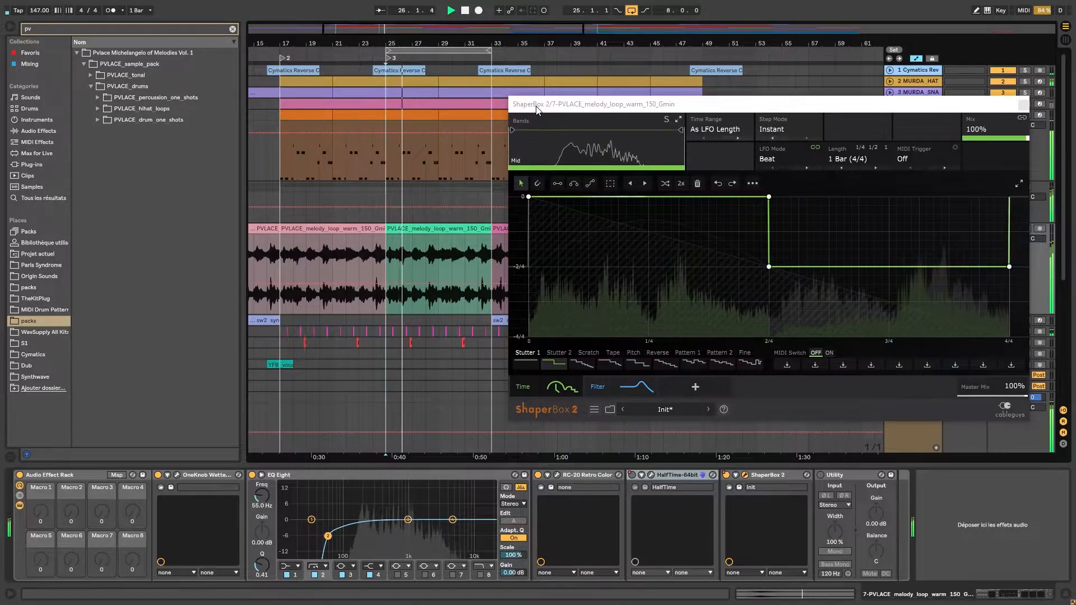
left_click(573, 366)
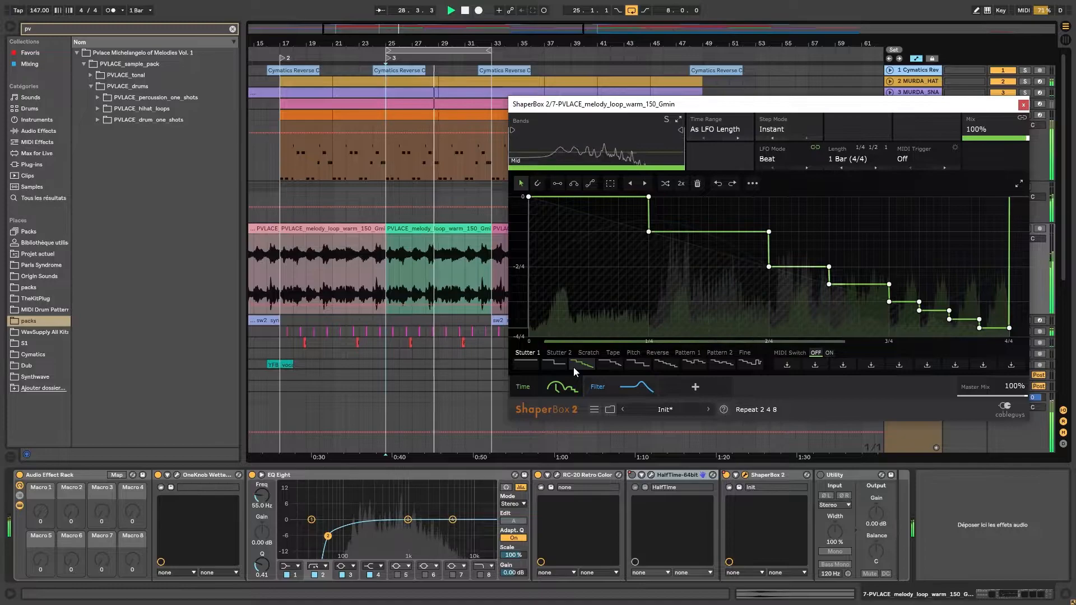
left_click(567, 365)
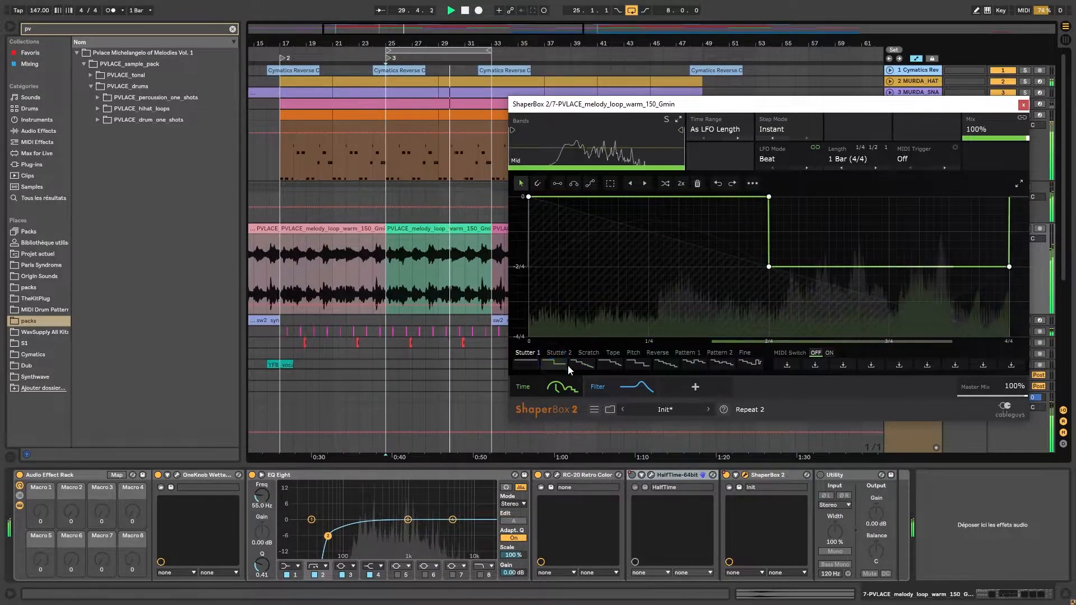
left_click(580, 365)
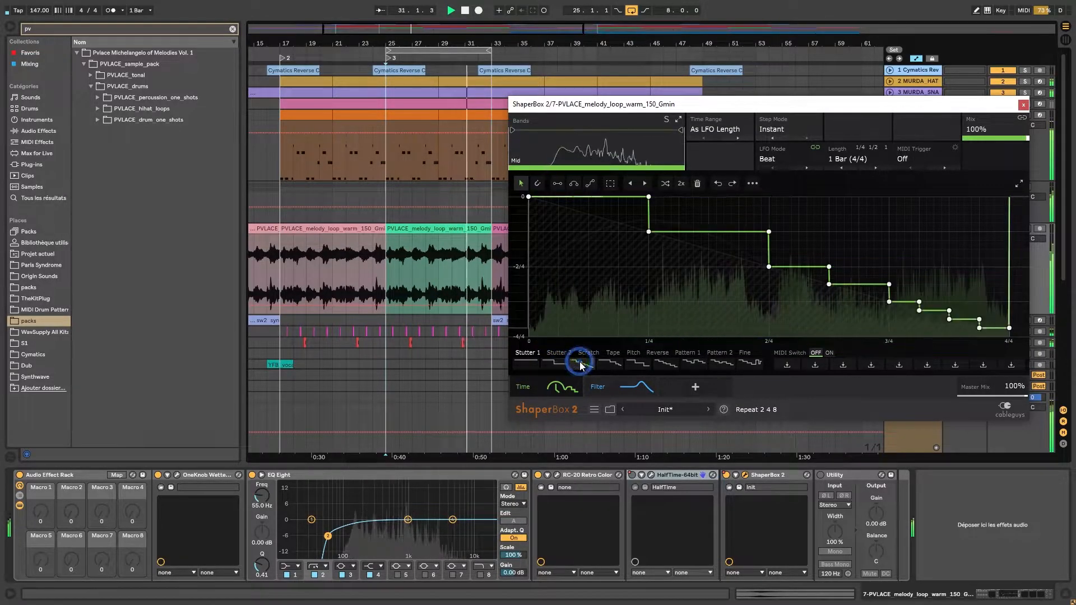
left_click(608, 364)
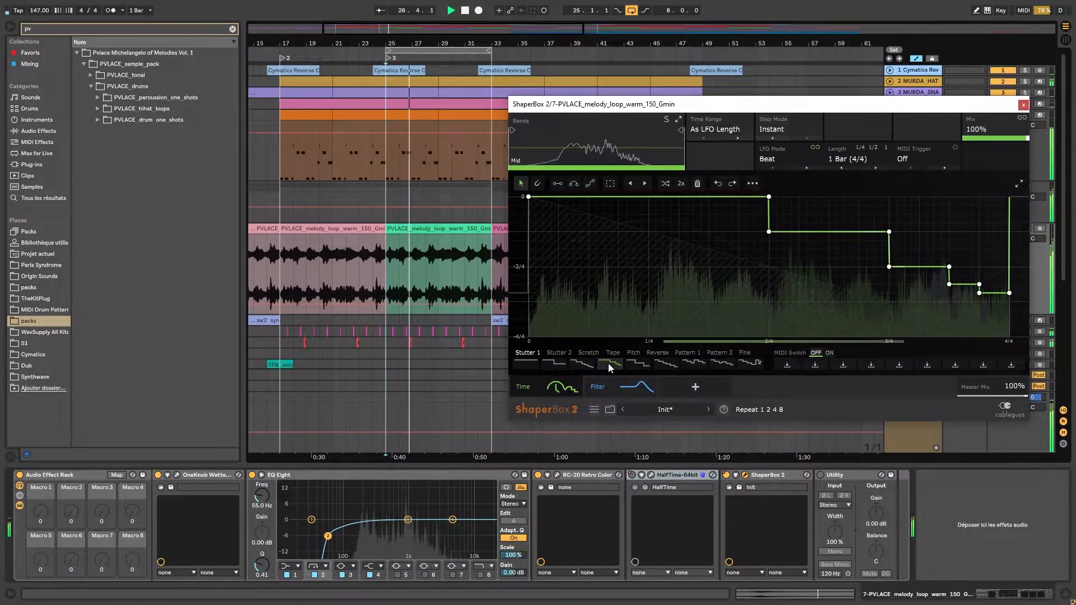
left_click(666, 365)
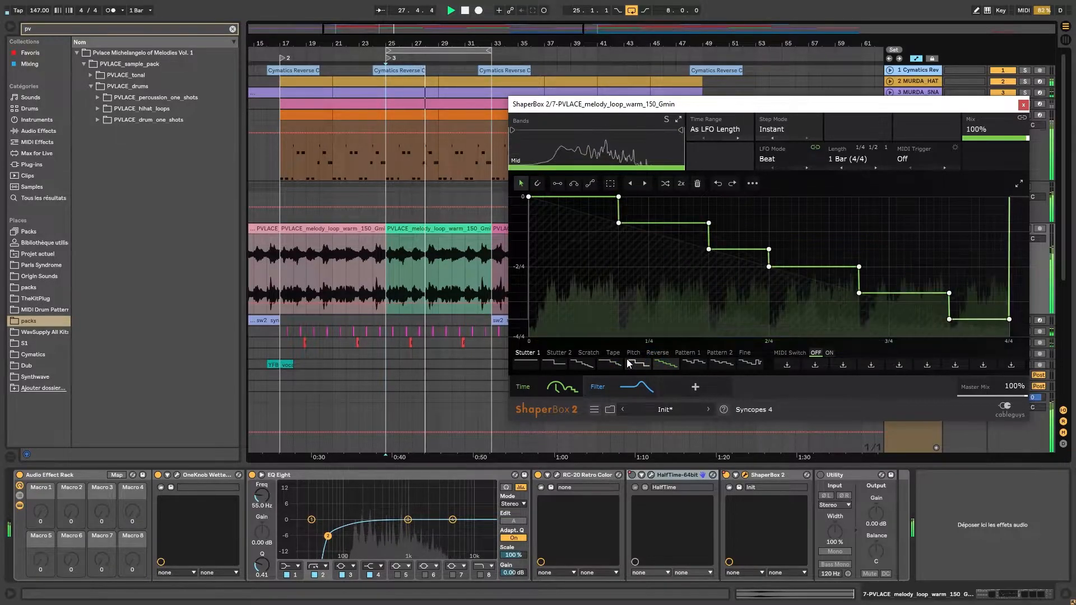
left_click(557, 364)
key("space")
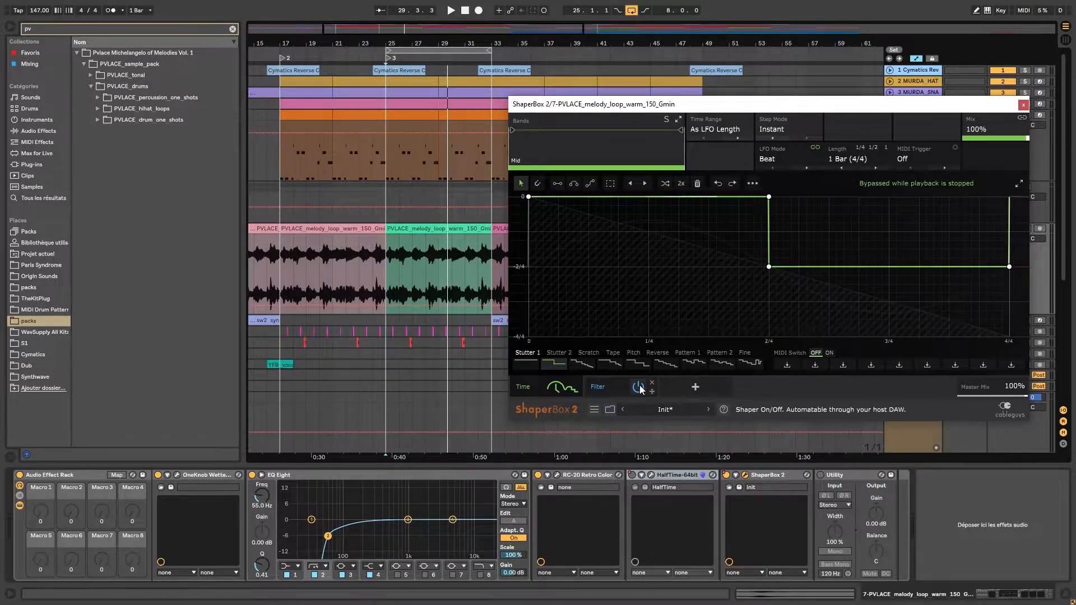
left_click(1023, 107)
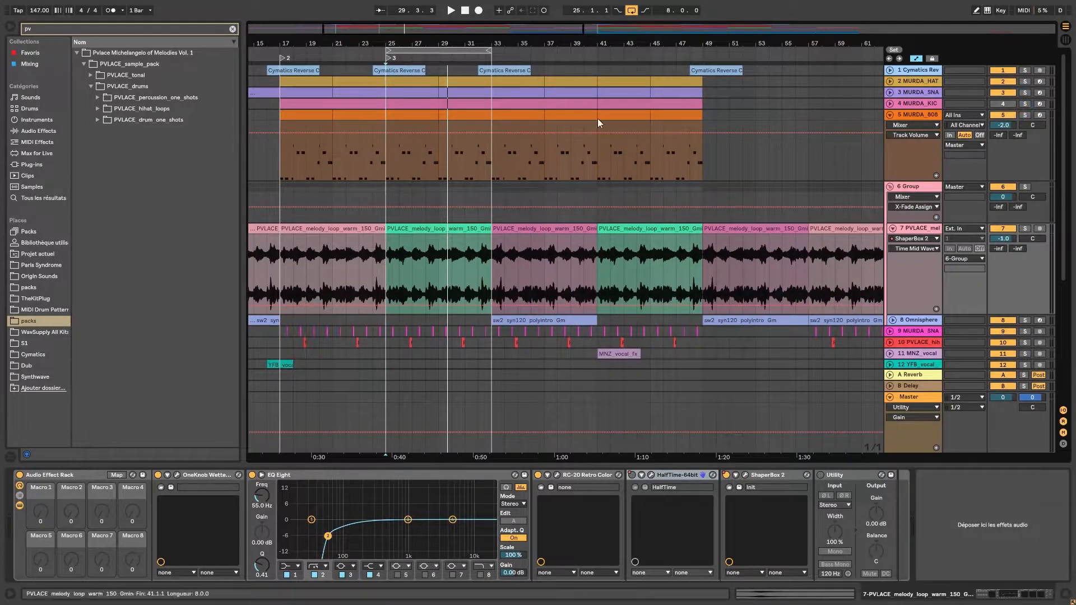
Play the section looped from bar 33 to bar 41, and extend the loop range to 16 bars, ending at bar 49
left_click_drag(513, 40, 512, 11)
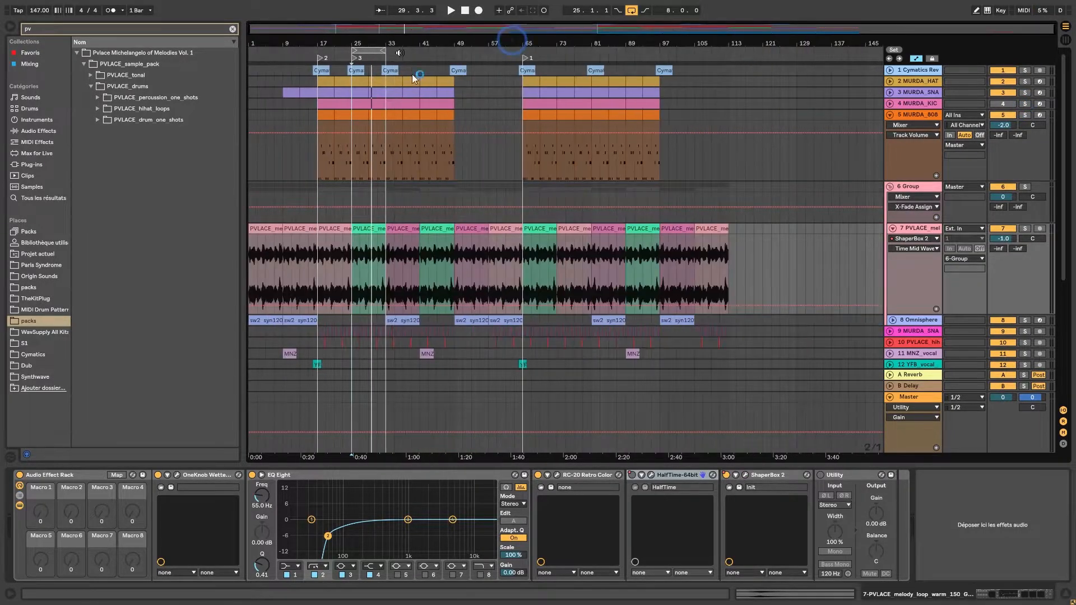
left_click(322, 232)
left_click_drag(330, 42, 330, 62)
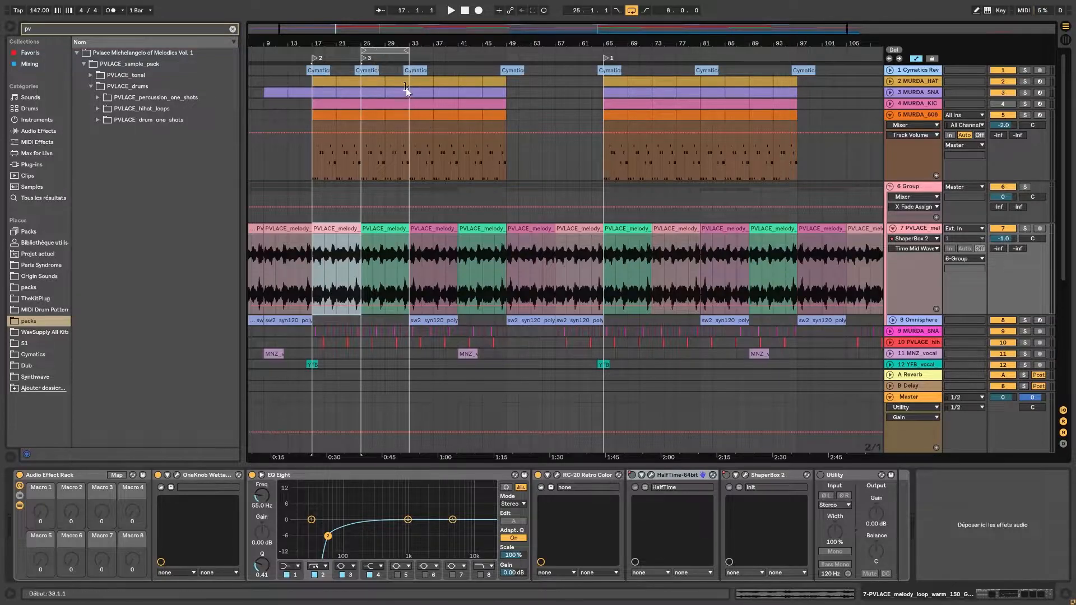
left_click_drag(384, 50, 417, 43)
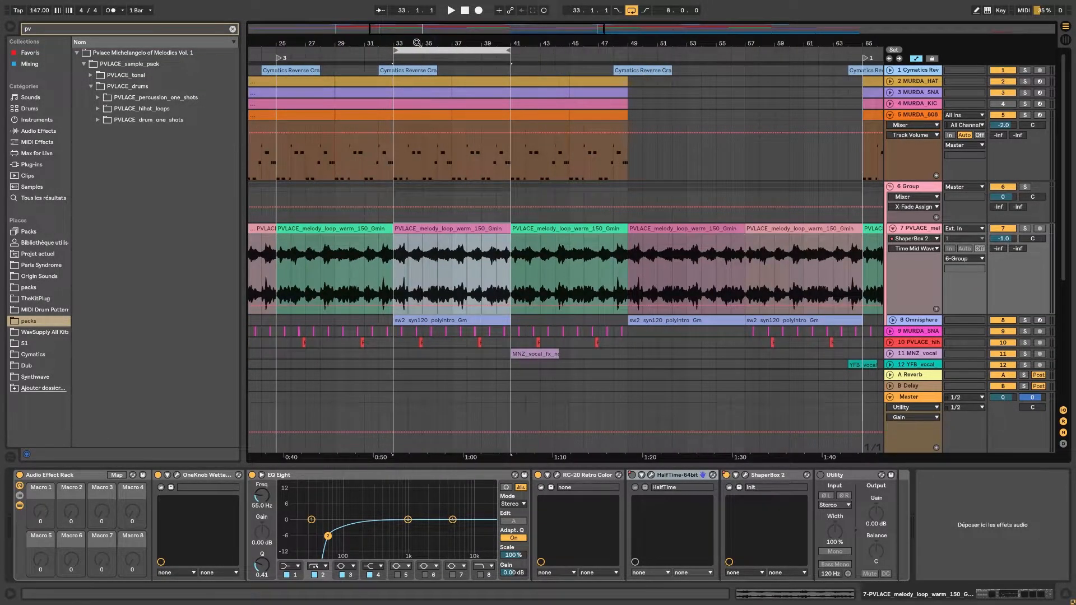
double_click(433, 228)
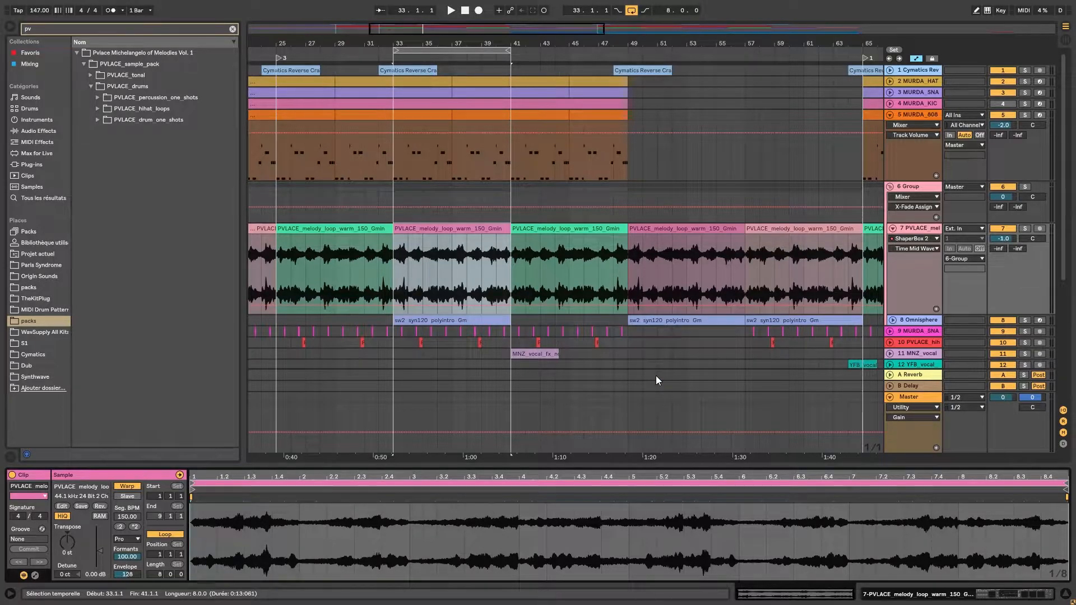
key("space")
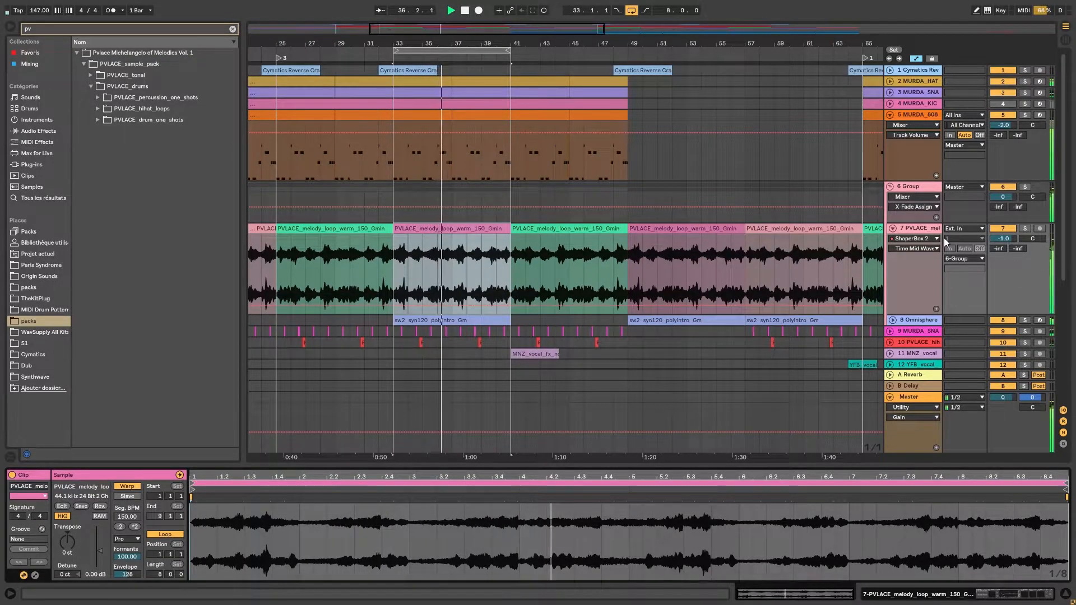
left_click_drag(506, 52, 628, 68)
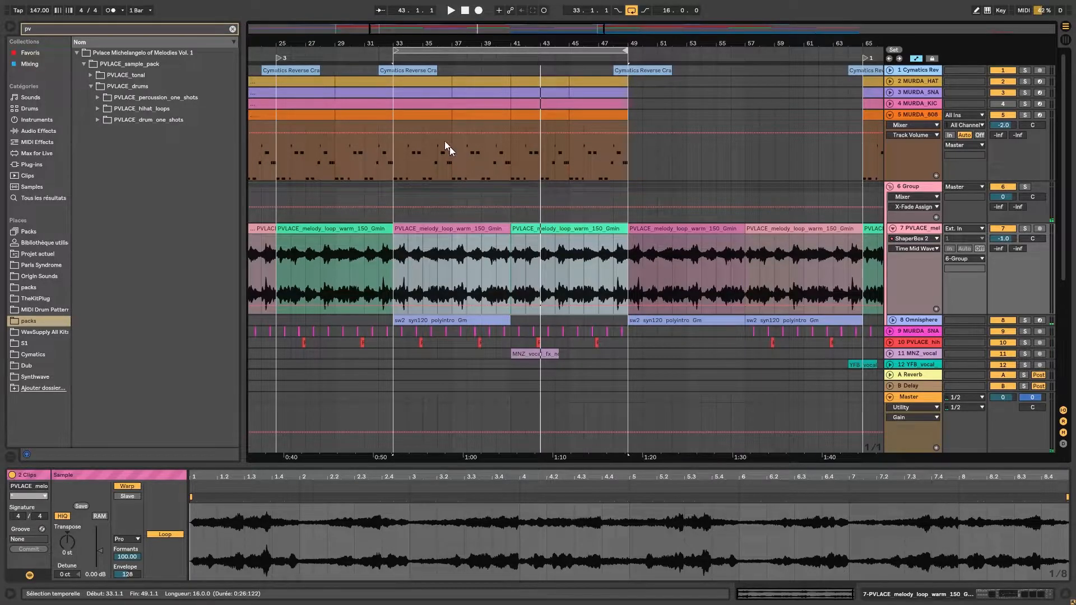
Display HalfTime's Device On automation on the melody track across the whole arrangement
left_click_drag(455, 44, 455, 41)
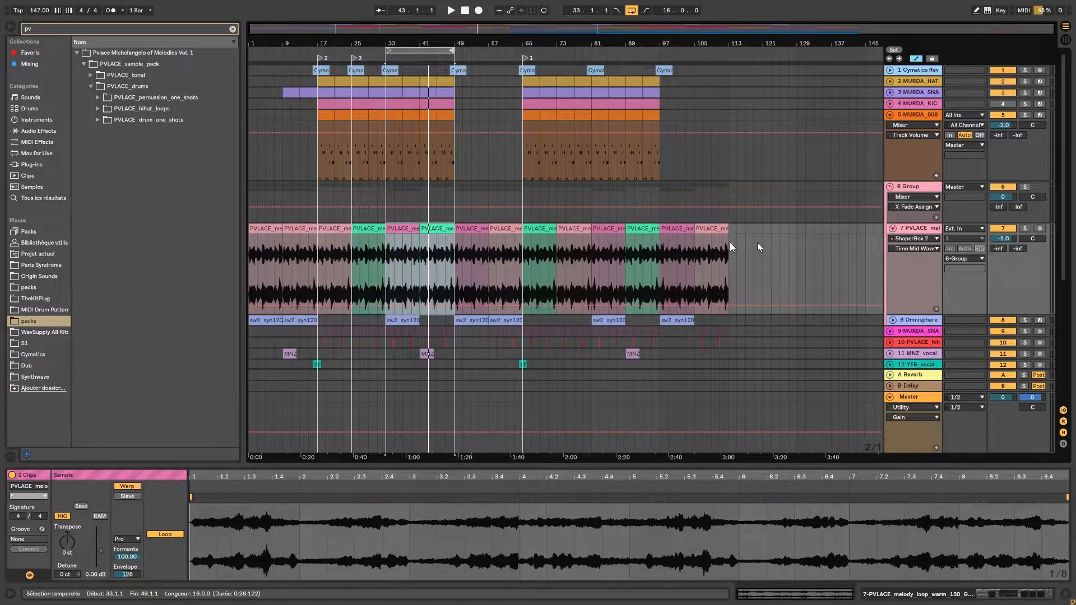
left_click(913, 238)
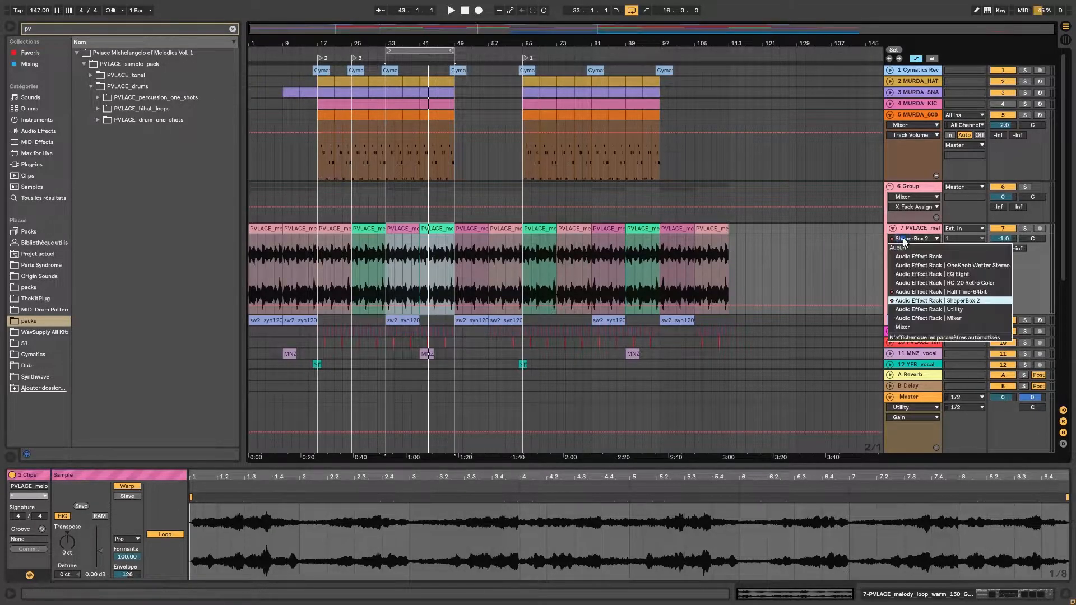
left_click(908, 292)
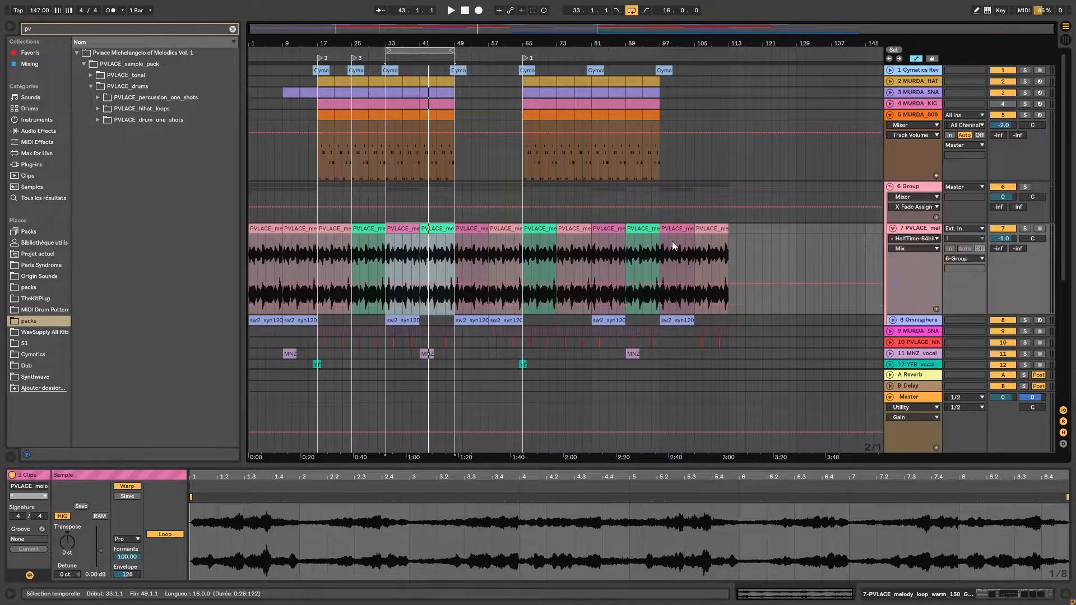
left_click(914, 249)
left_click(906, 259)
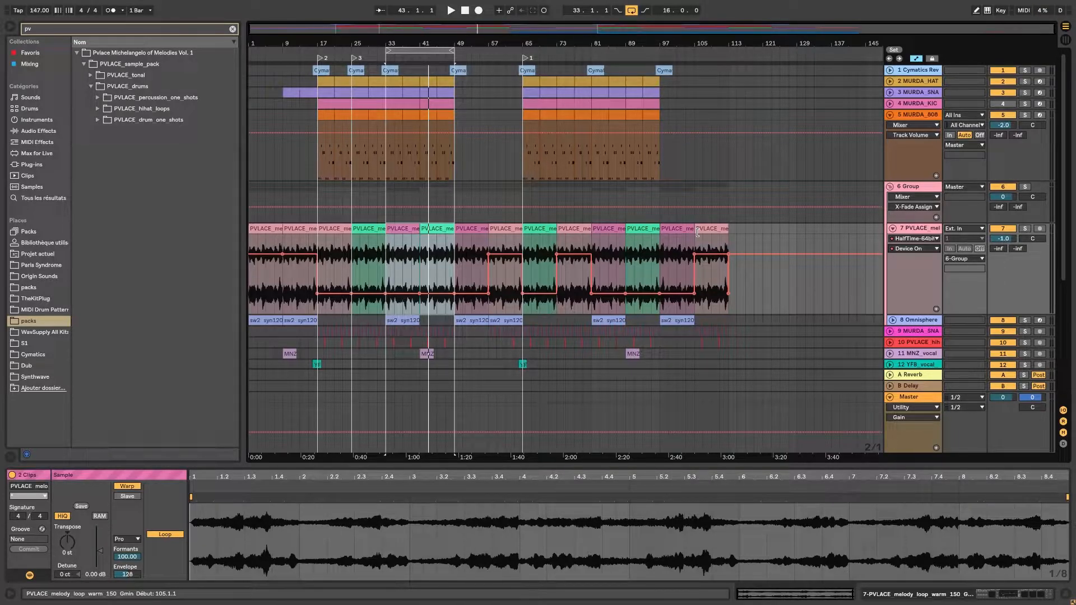
Display ShaperBox 2's Device On automation on the melody track
left_click(936, 238)
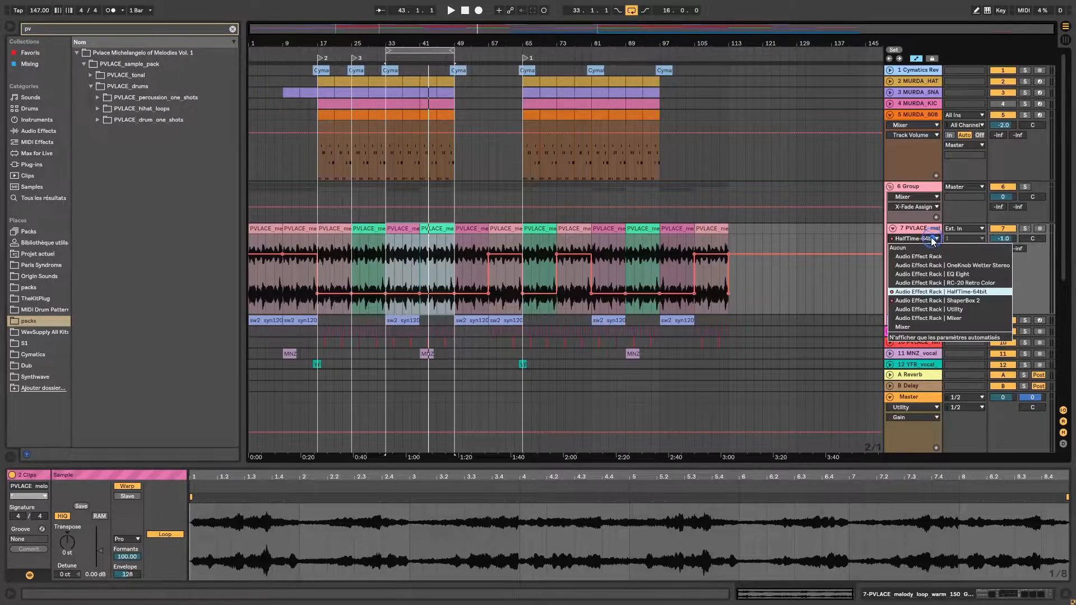
left_click(930, 300)
left_click(896, 248)
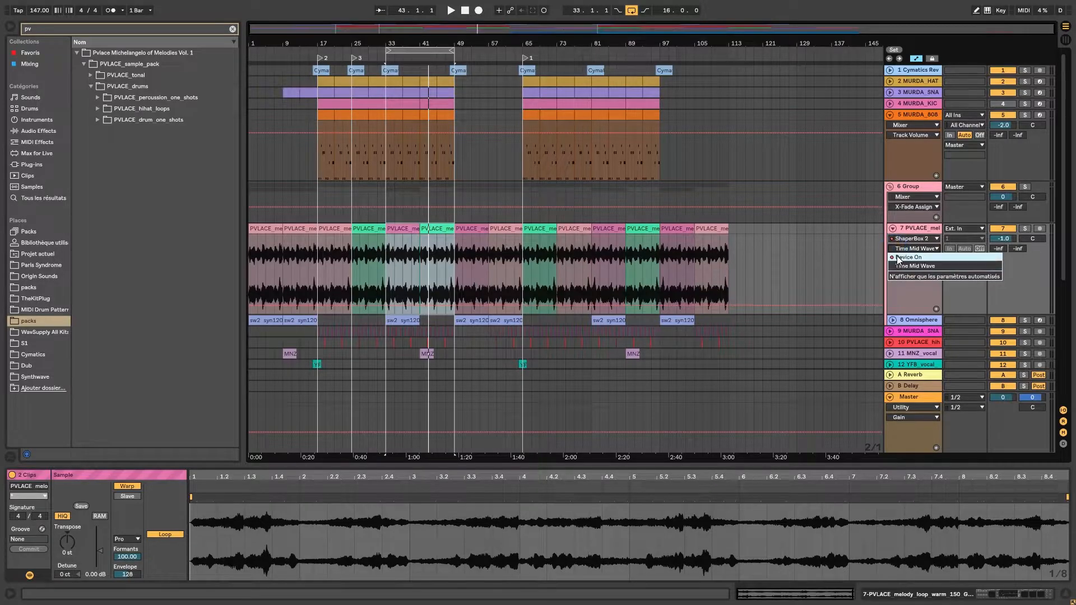
left_click(897, 256)
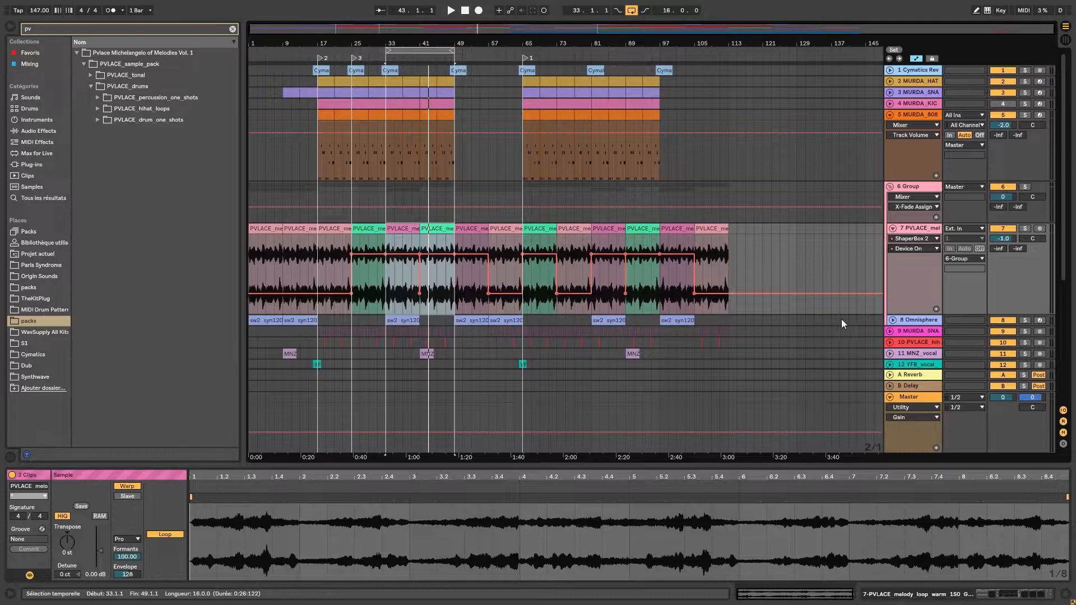
Unfold the Omnisphere track and move the loop range to the first 16 bars of the arrangement
left_click(892, 320)
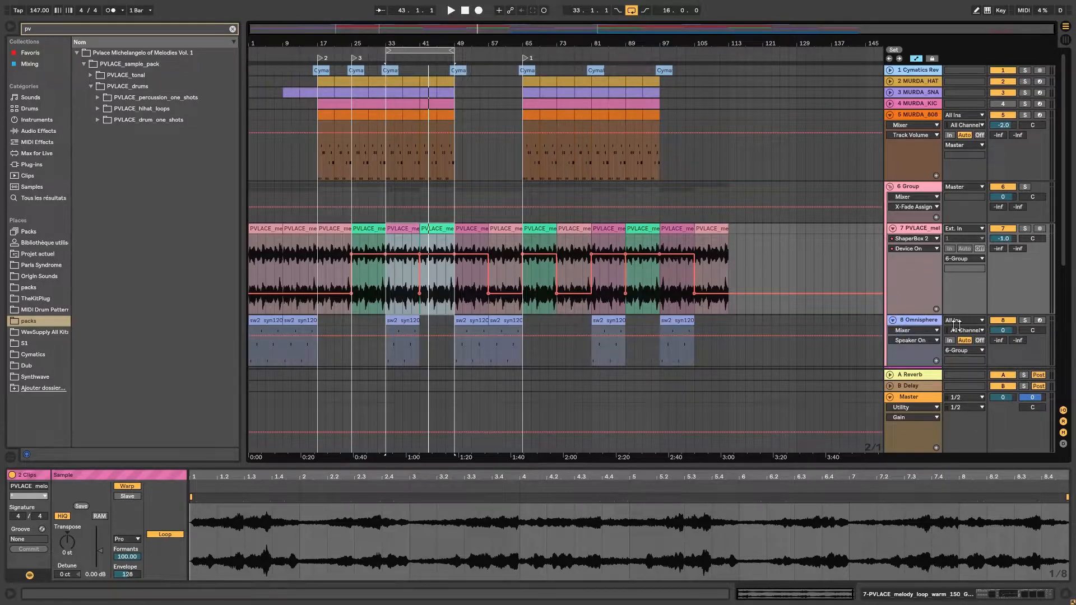
left_click_drag(415, 51, 277, 51)
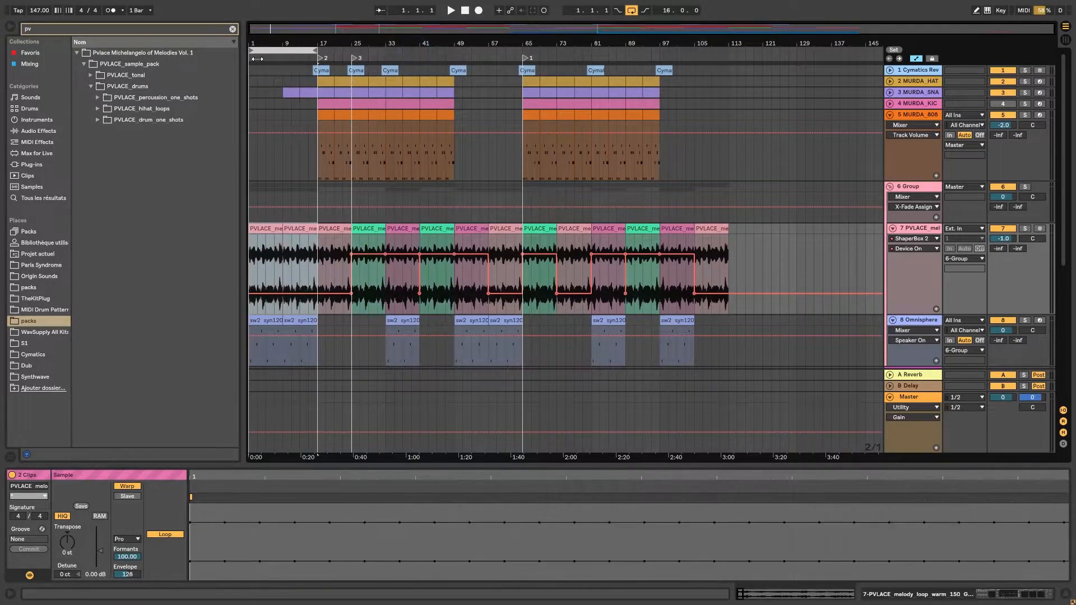
Examine the patch loaded in Omnisphere on track 8, and close the instrument window
left_click(910, 318)
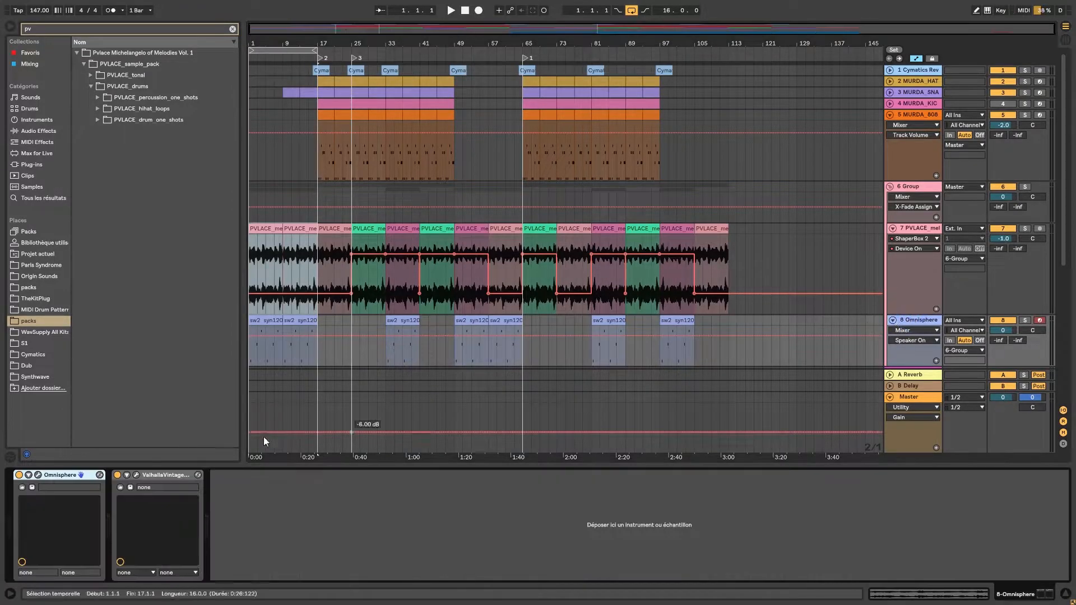
left_click(39, 474)
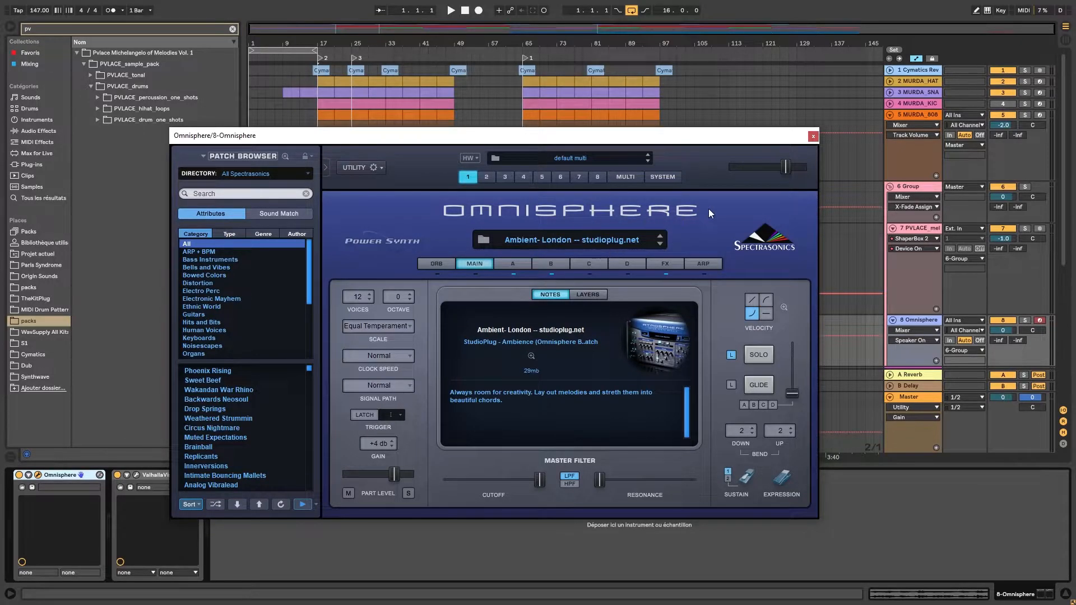
left_click(813, 136)
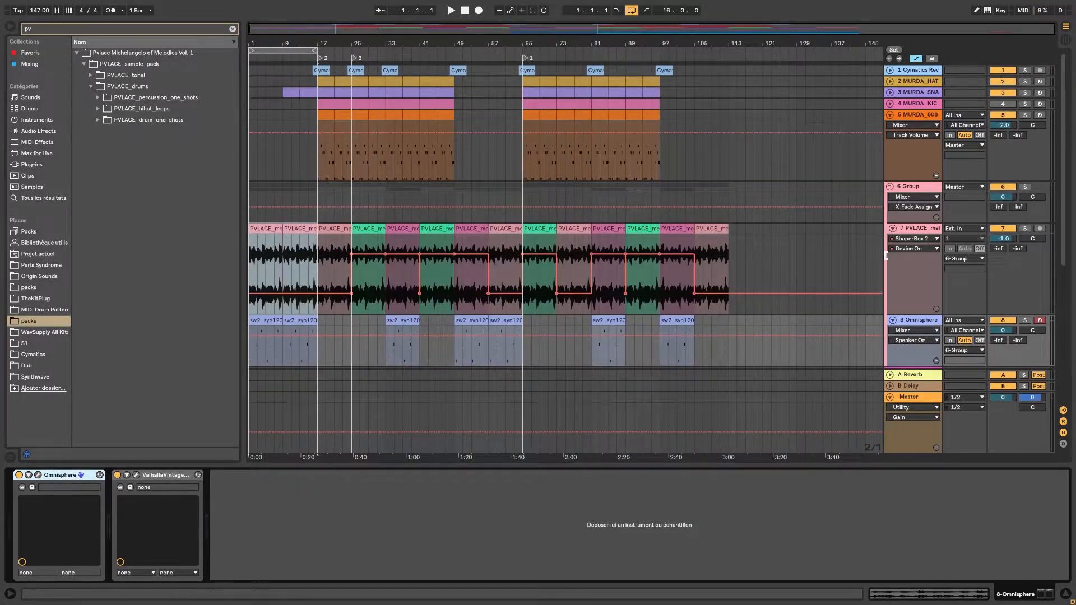
Enlarge the Omnisphere track's height to view its intro clips' notes in detail
scroll(886, 257, "down", 3)
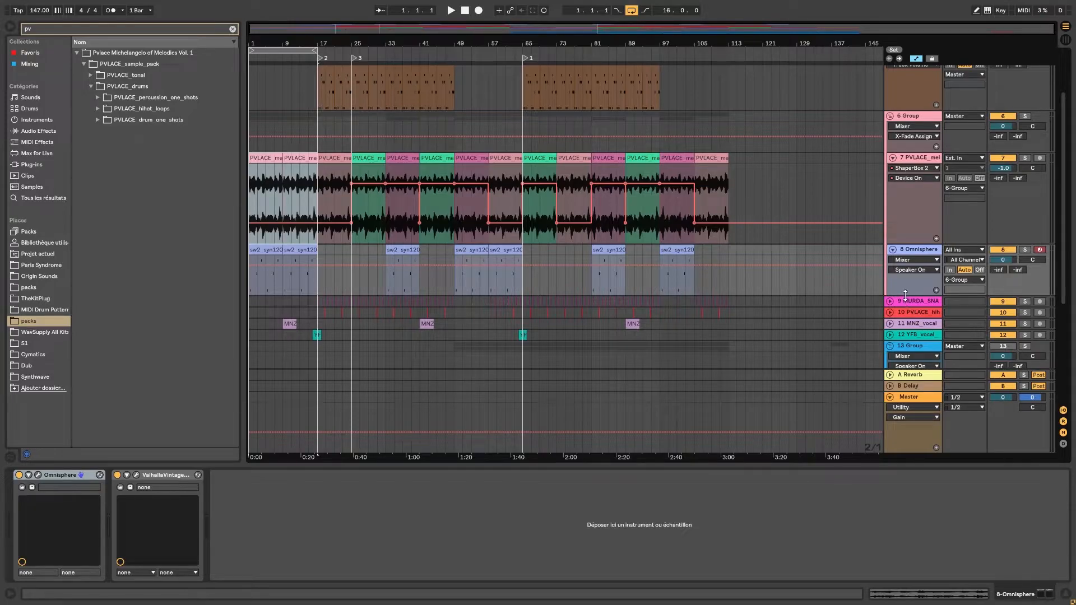
left_click_drag(905, 297, 908, 335)
left_click_drag(264, 46, 273, 95)
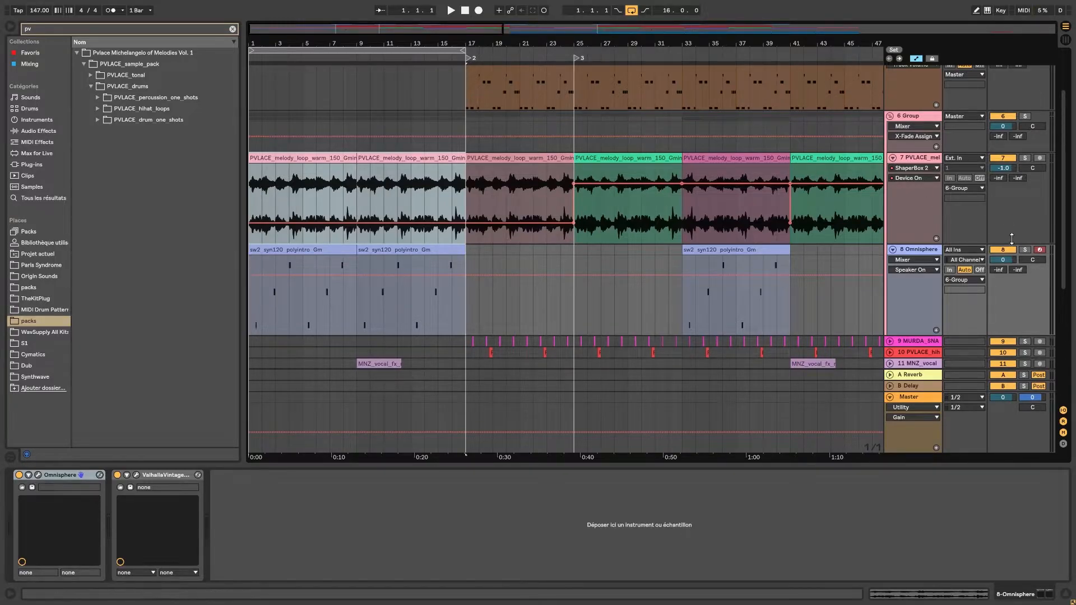
Audition the first 16 bars with the melody and Omnisphere soloed together, isolate Omnisphere, and play the intro with solo cleared
left_click(1024, 250)
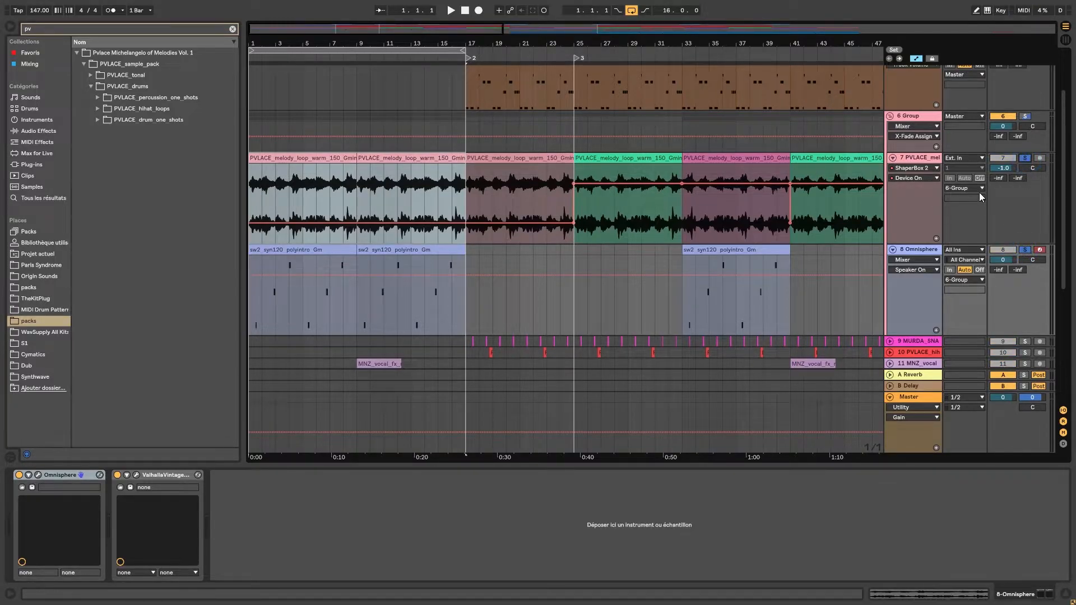
key("space")
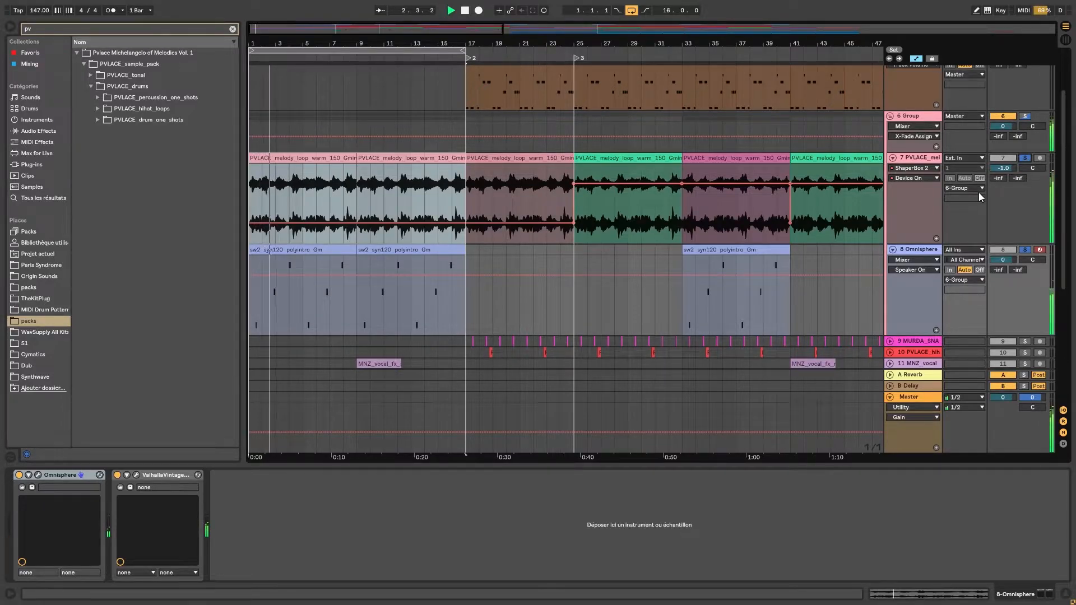
left_click(1025, 250)
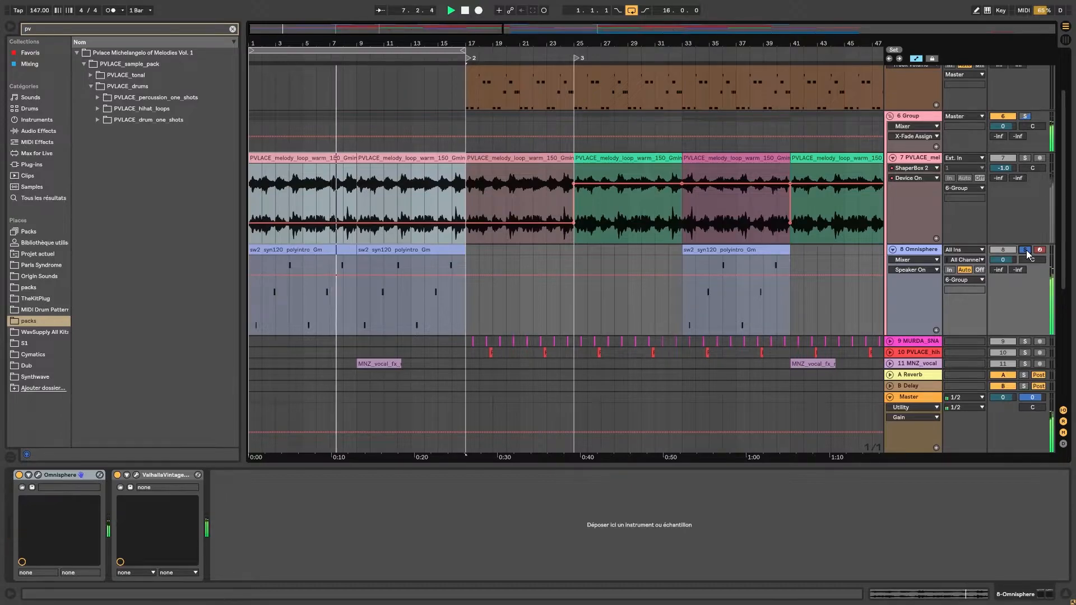
key("space")
left_click(1027, 250)
key("space")
Stop playback and examine where the Omnisphere clips fall relative to the melody and drums across the arrangement
left_click_drag(568, 45, 513, 31)
key("space")
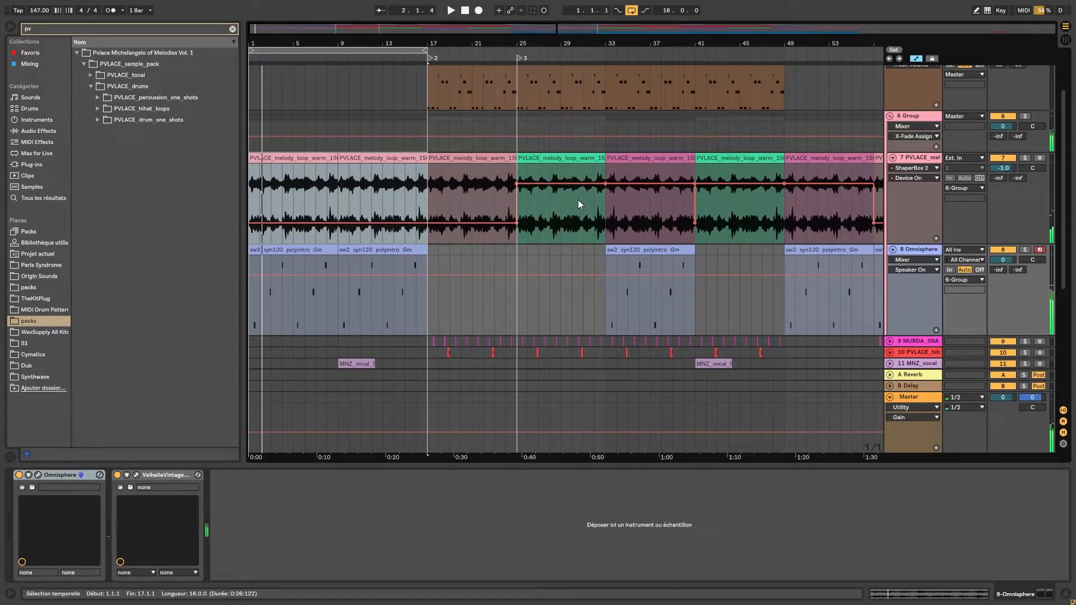
left_click_drag(665, 48, 665, 37)
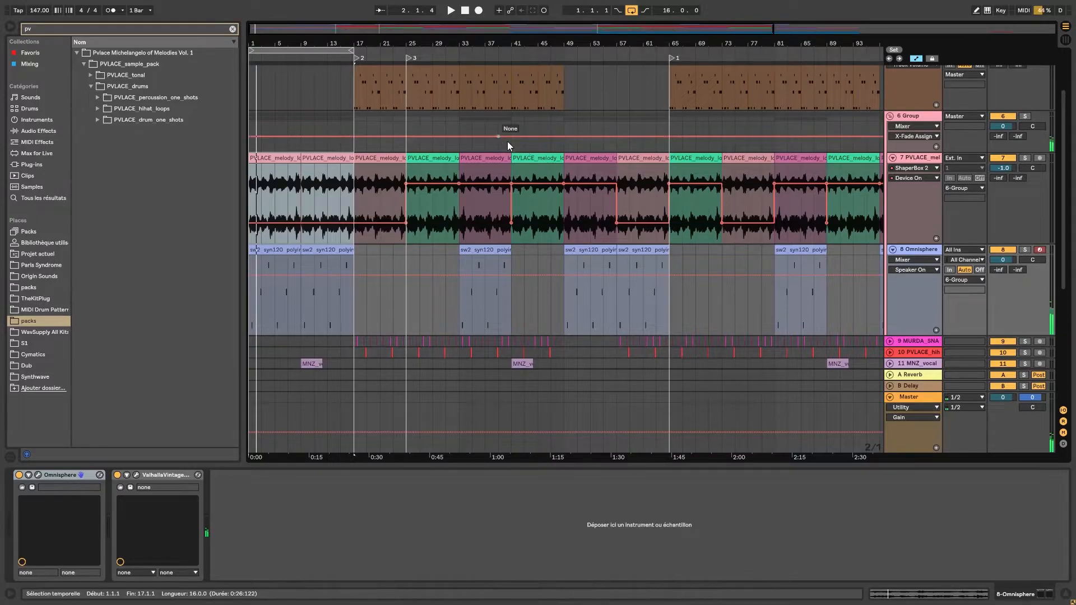
scroll(670, 279, "down", 3)
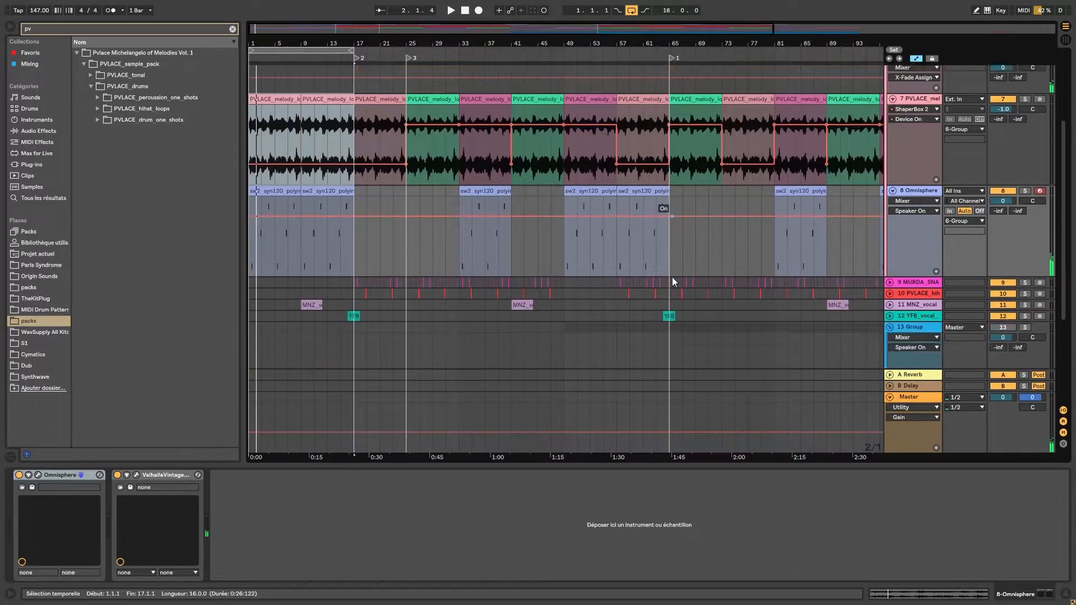
scroll(671, 281, "down", 3)
scroll(670, 283, "up", 6)
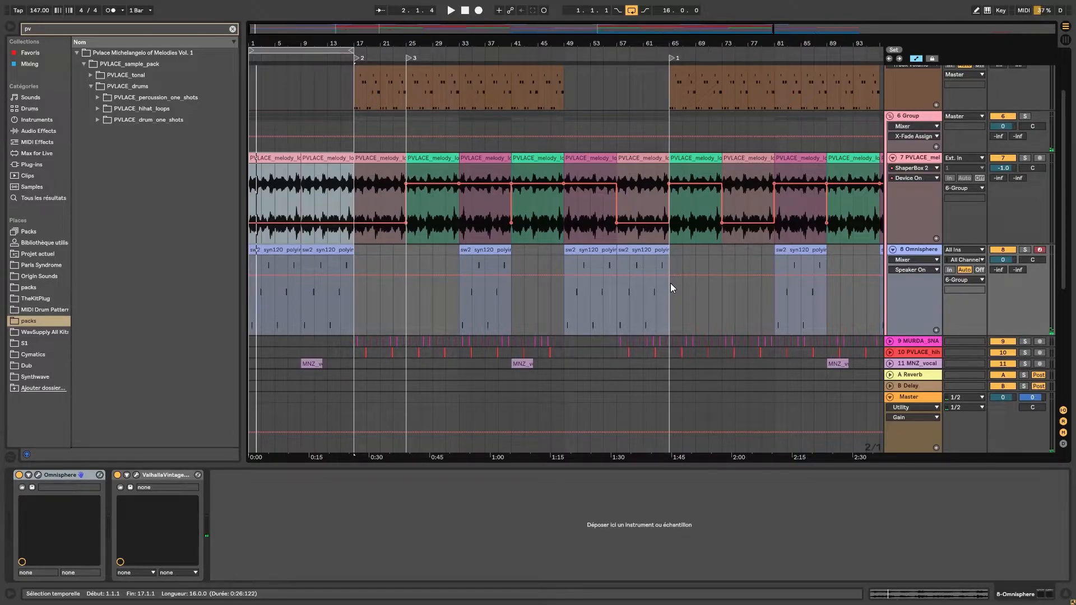
scroll(479, 248, "up", 3)
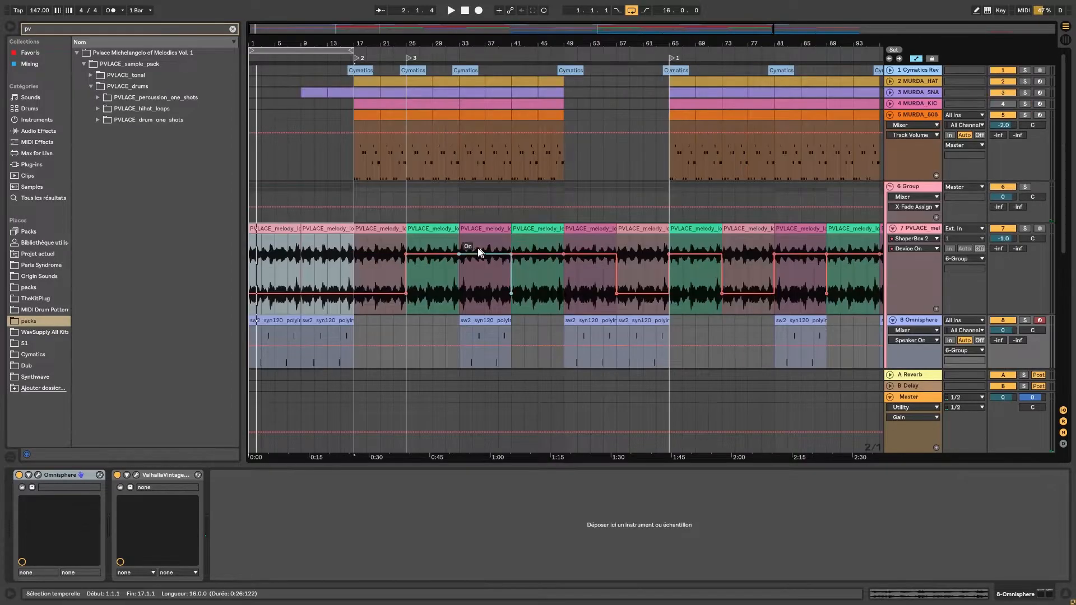
Unfold the MURDA hi-hat on track 2, set the loop to bars 17 through 24, and solo the track
left_click(889, 81)
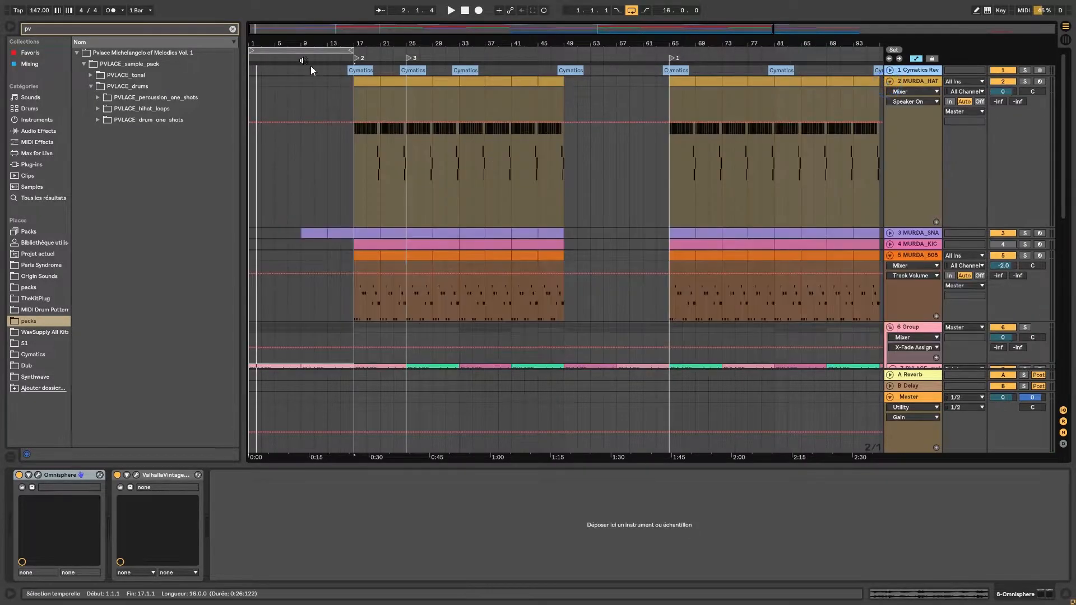
left_click_drag(292, 50, 415, 141)
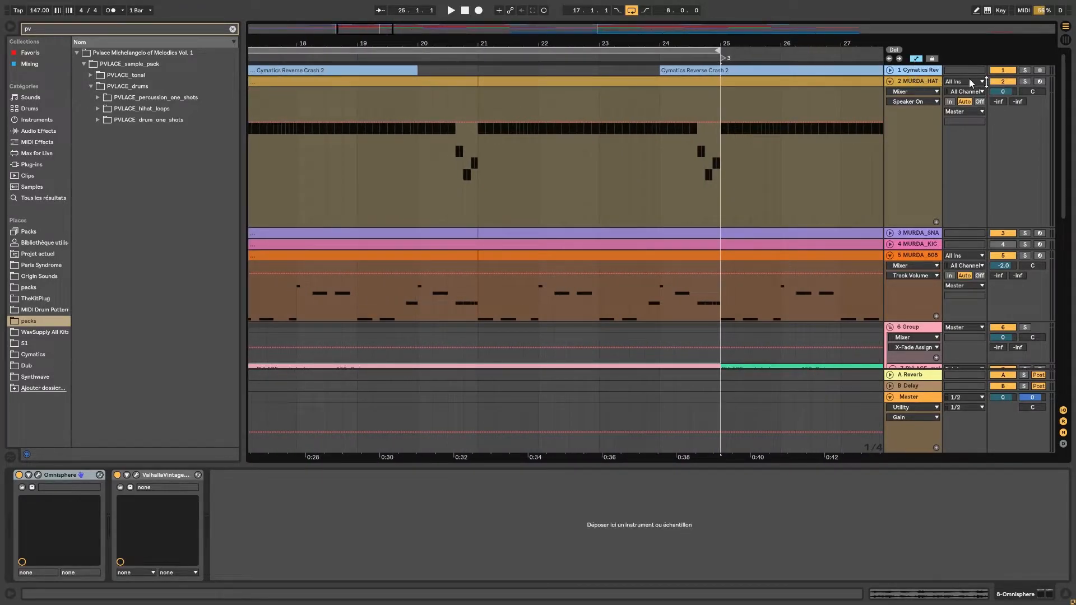
left_click(1025, 82)
left_click_drag(579, 41, 579, 28)
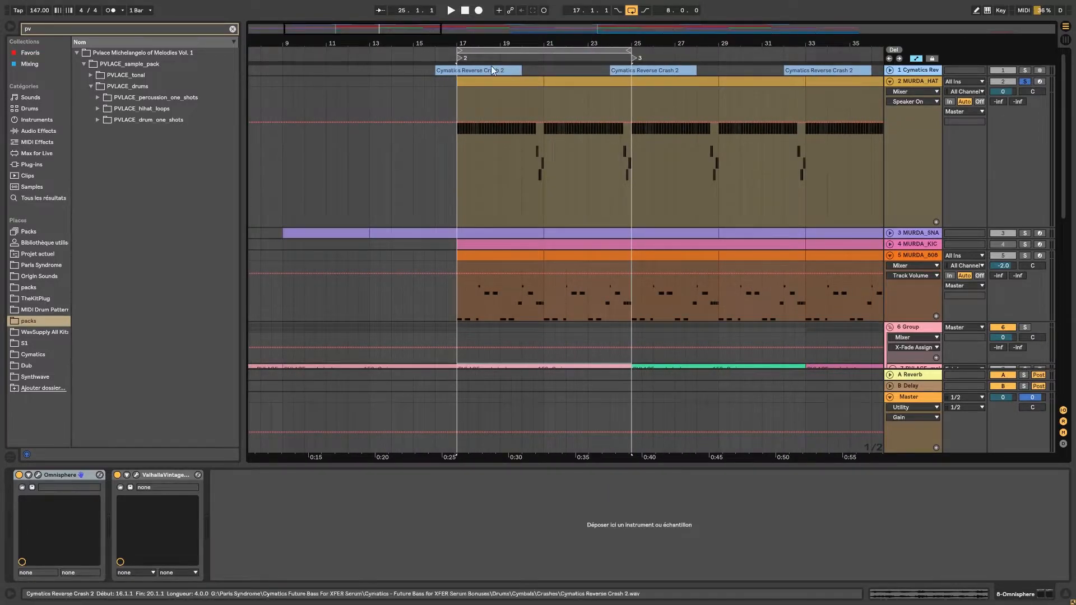
Play the soloed hi-hat from locator 2 and open its first clip's MIDI notes
left_click(459, 59)
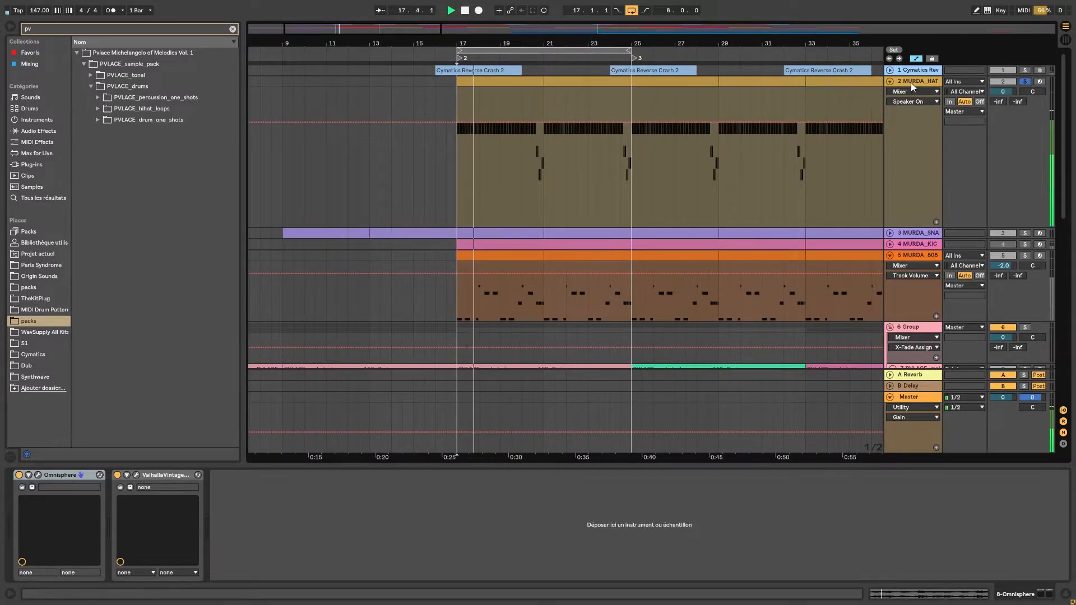
left_click(504, 84)
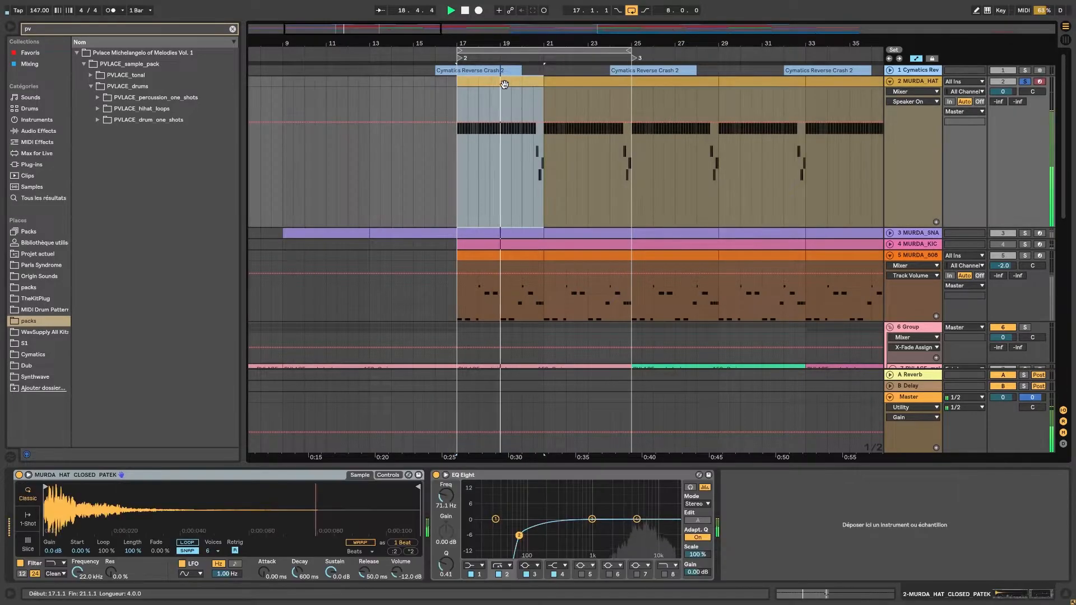
double_click(522, 79)
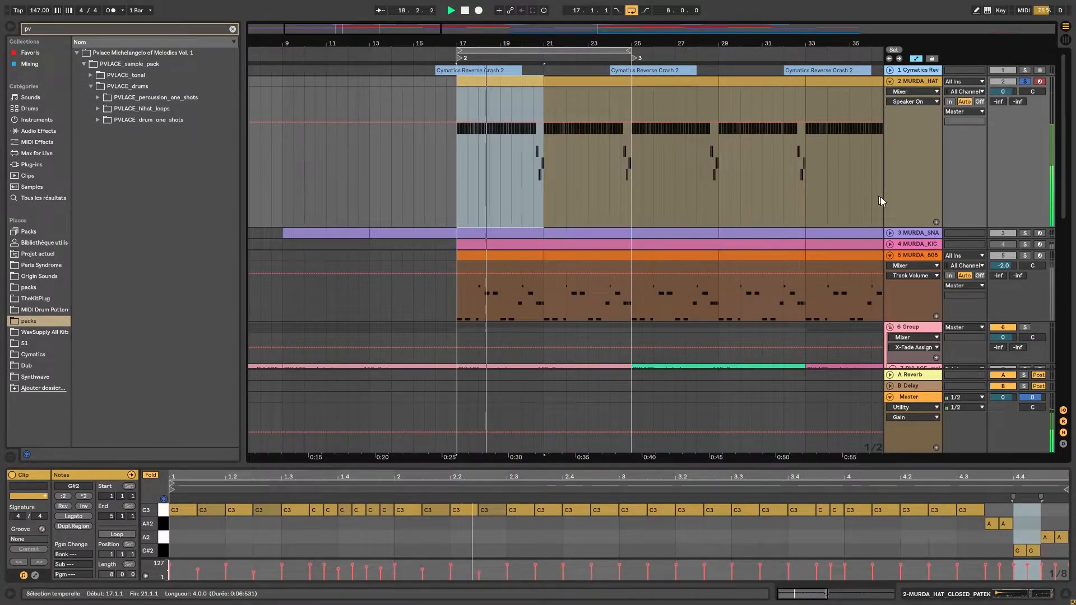
Unfold the MURDA snare on track 9 and audition it soloed
scroll(905, 242, "down", 8)
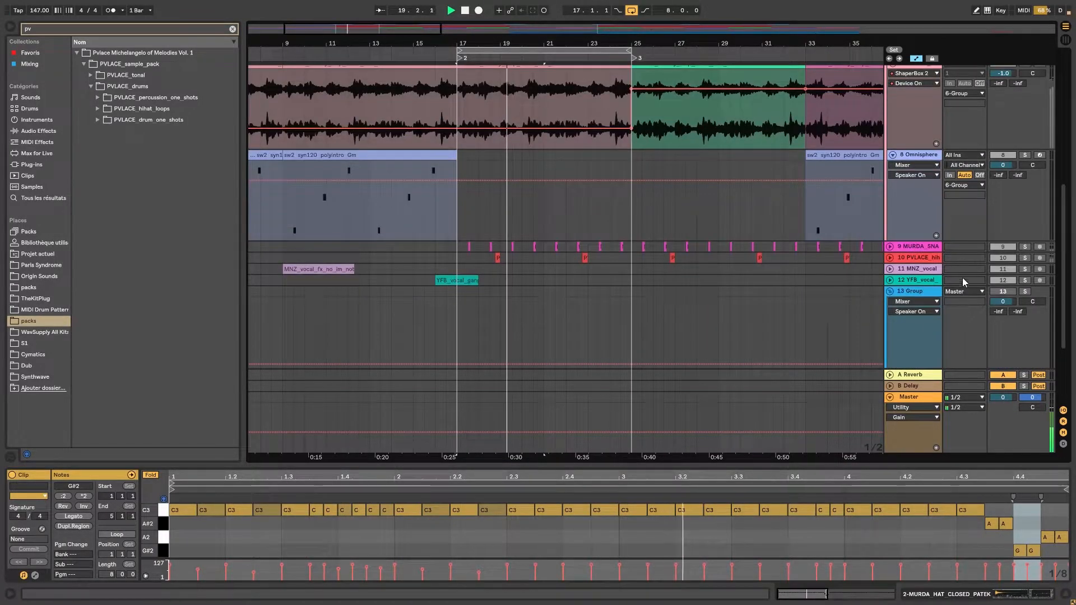
left_click(889, 246)
left_click(1022, 248)
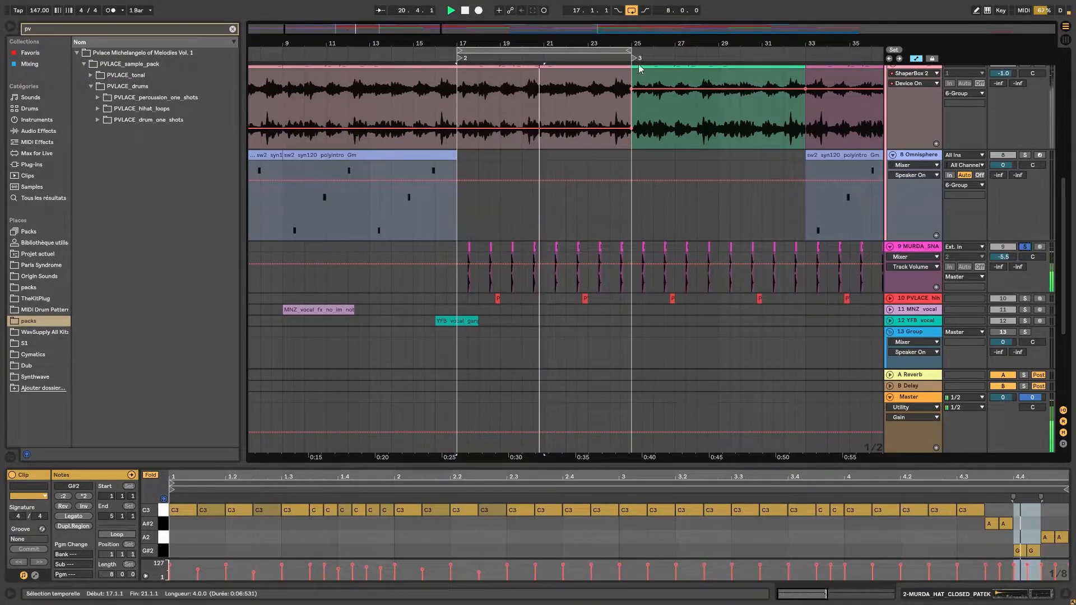
Unfold the MURDA snare on track 3, audition it soloed over the loop, and enlarge the track to view its notes
scroll(684, 176, "up", 6)
scroll(681, 181, "up", 1)
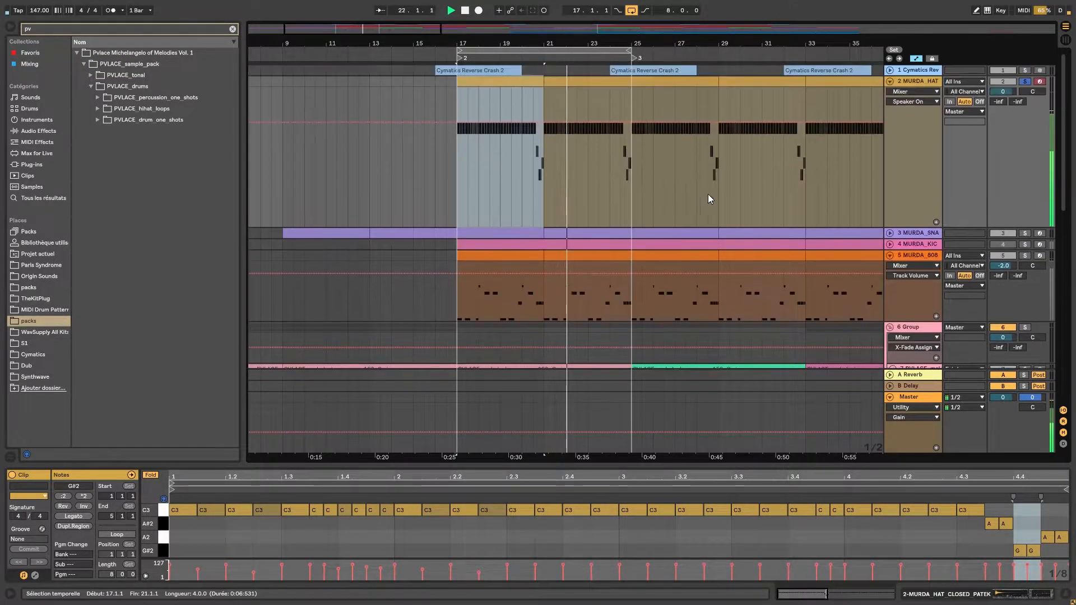
left_click(889, 233)
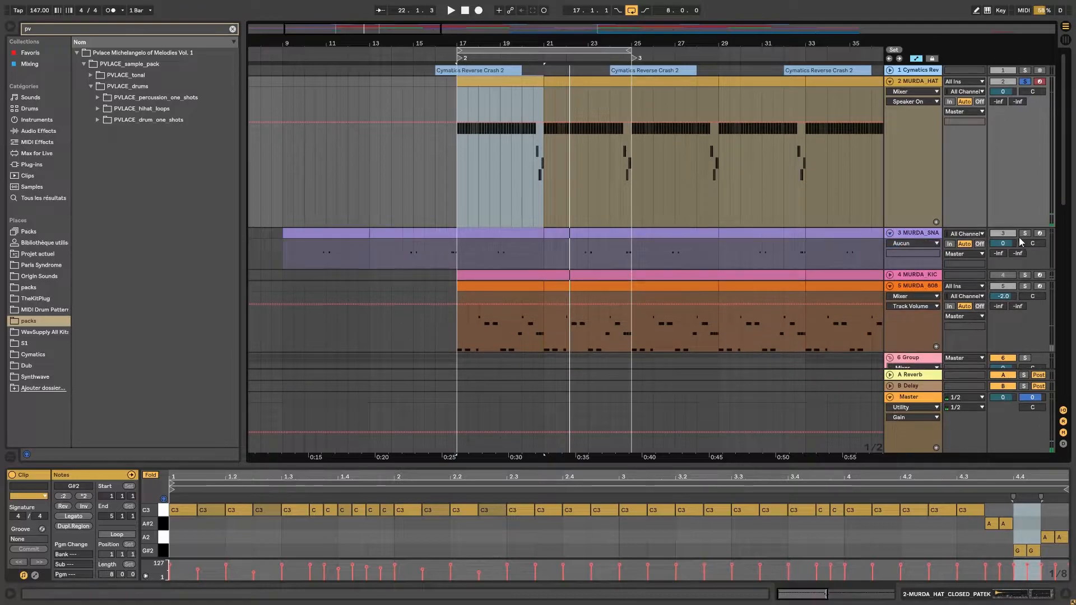
key("space")
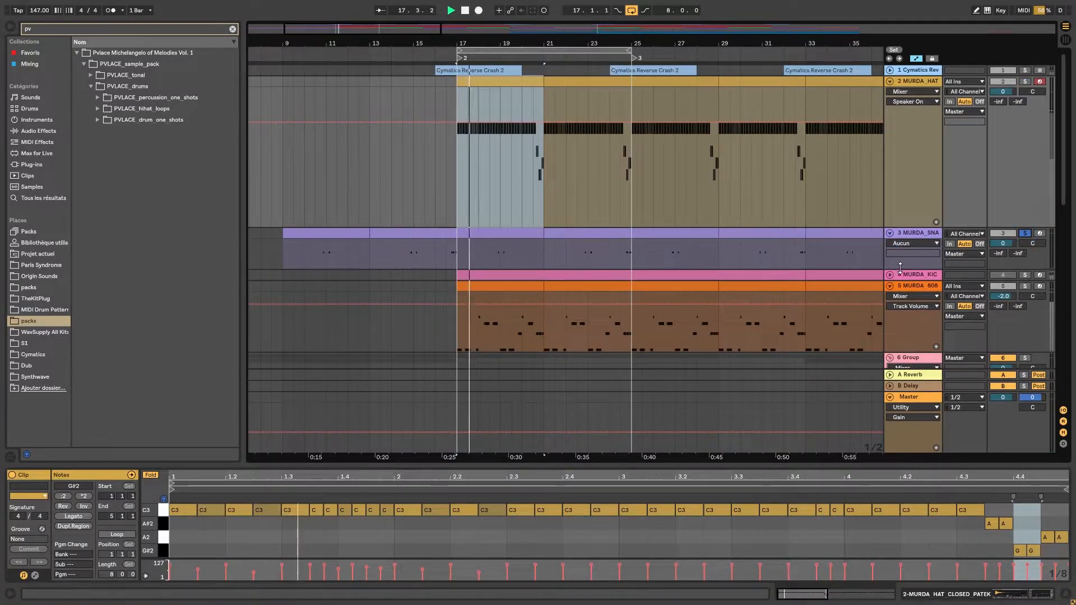
left_click_drag(900, 268, 910, 350)
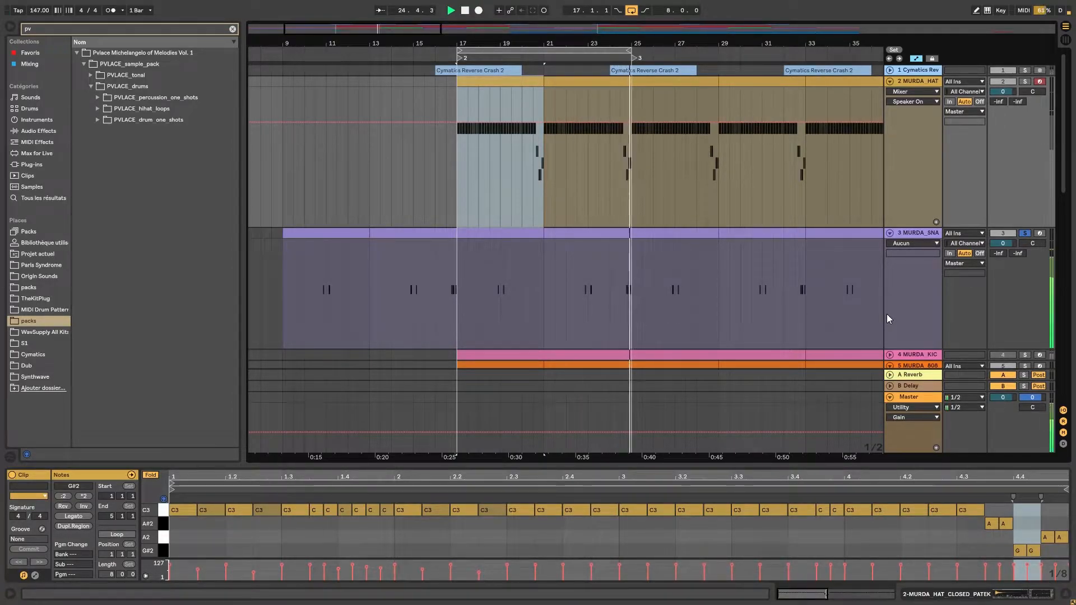
key("space")
Unfold and audition the MURDA kick on track 4 soloed, and display its device chain
left_click(889, 356)
scroll(969, 244, "down", 3)
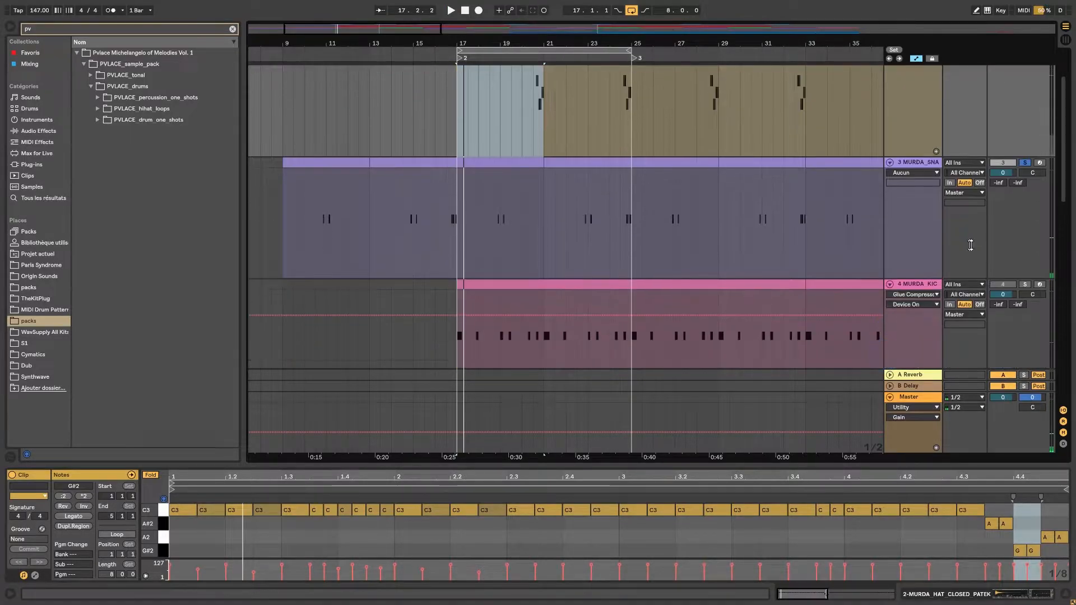
key("space")
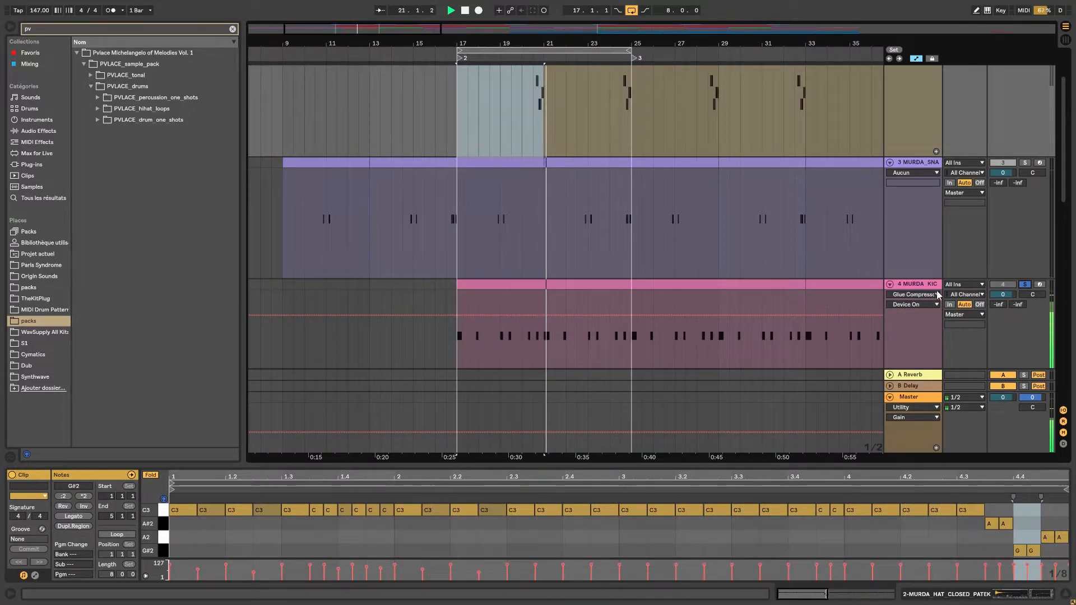
key("space")
left_click(919, 288)
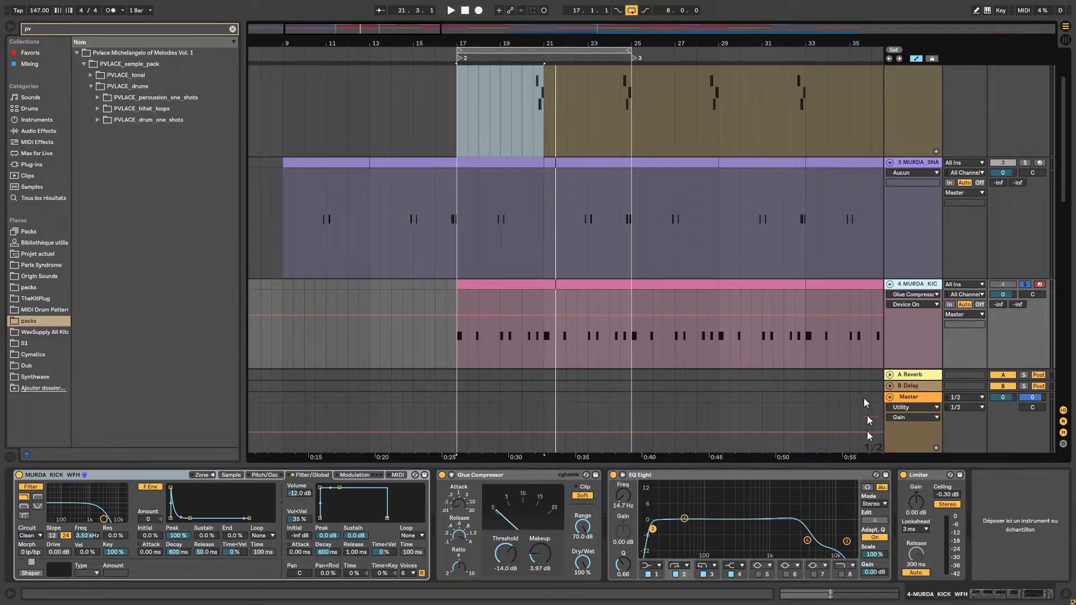
Fold the kick track and examine the MURDA 808's device chain on track 5, including the RBass Stereo plug-in window
left_click(889, 284)
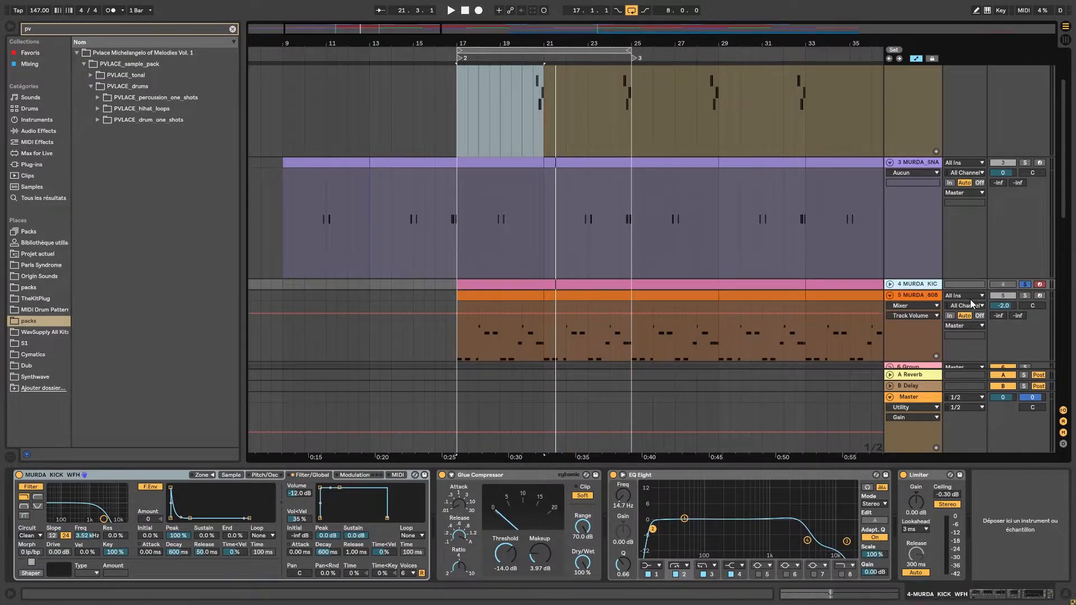
left_click(916, 295)
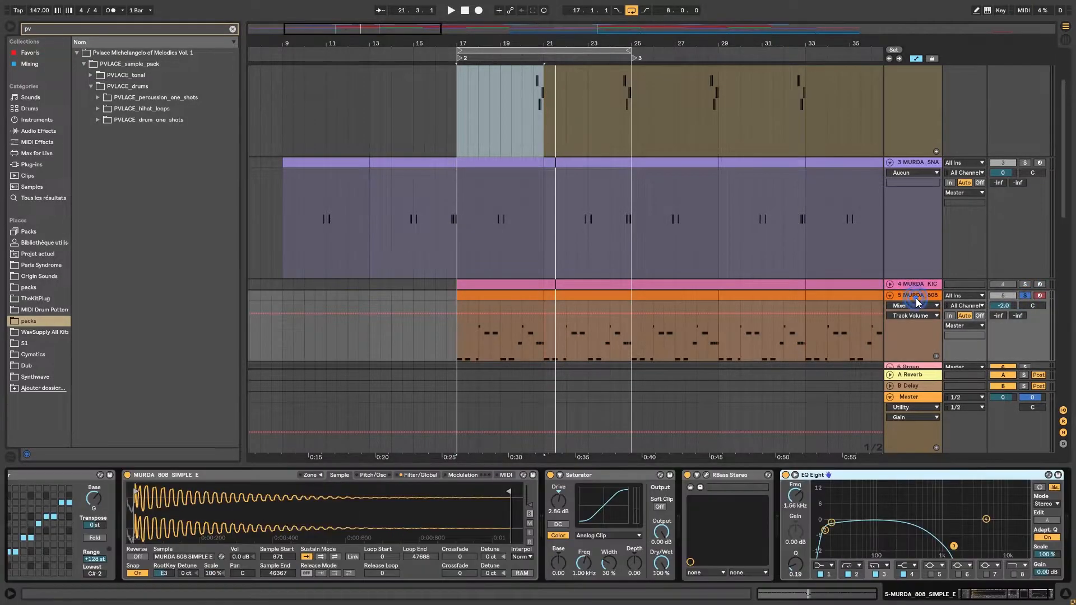
left_click(1005, 596)
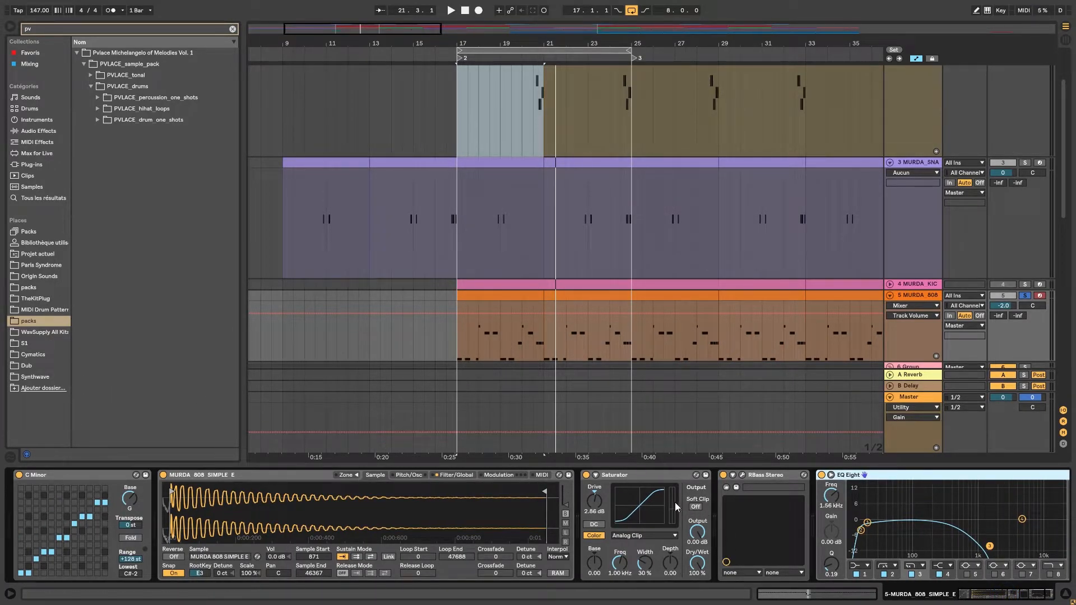
left_click(742, 476)
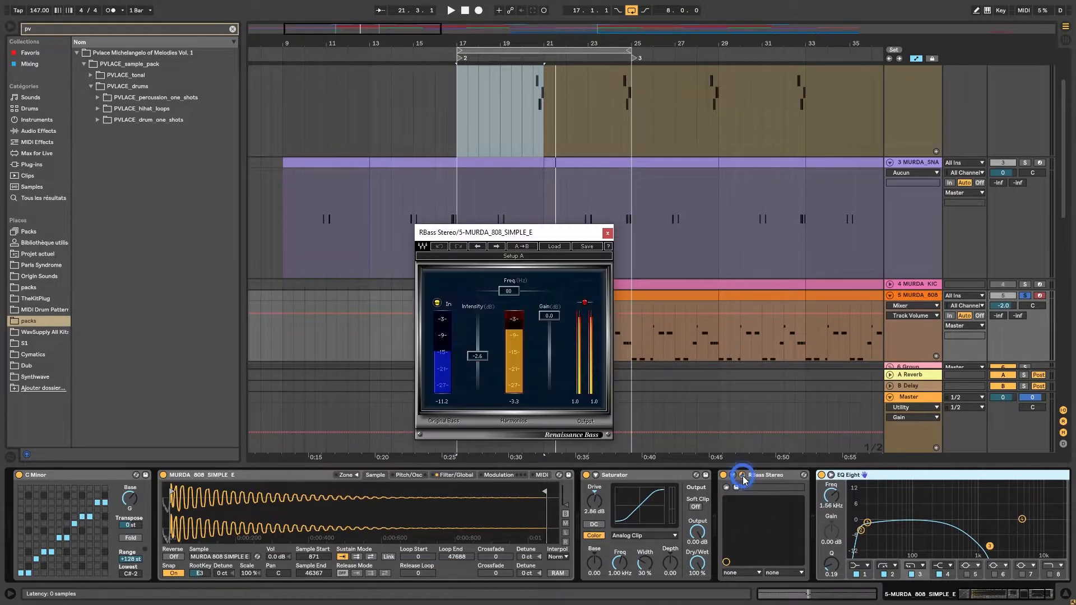
left_click(604, 230)
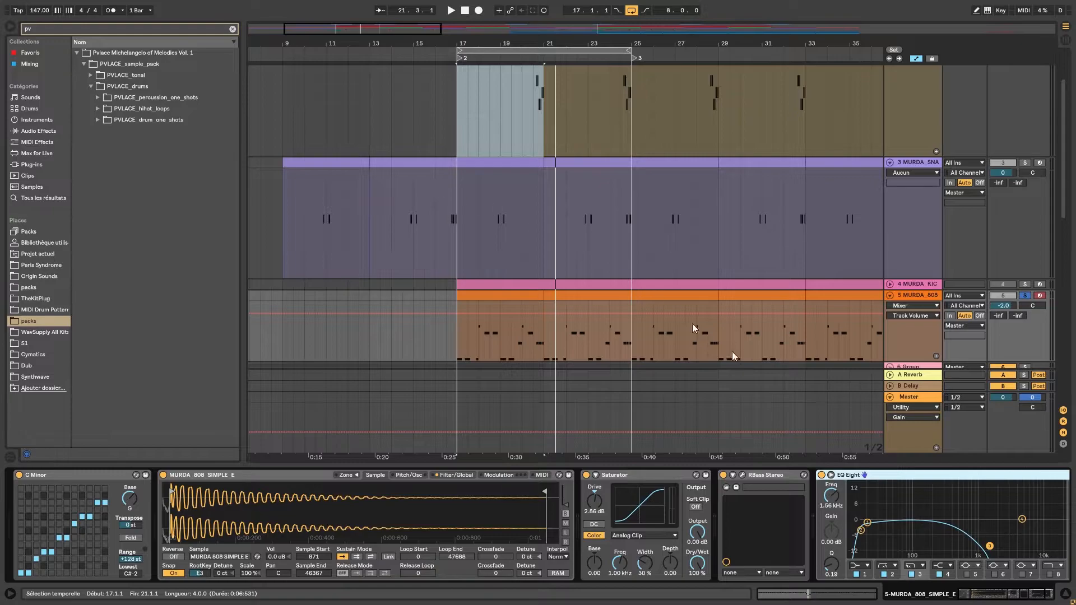
left_click_drag(990, 590, 1022, 589)
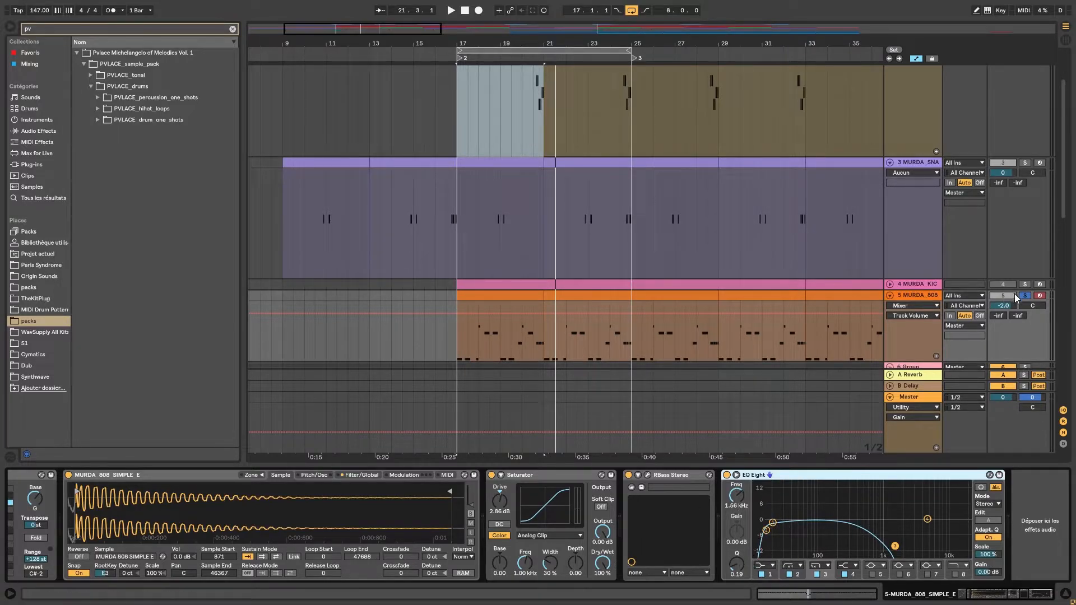
Audition the soloed 808, view its first clip's notes in an enlarged piano roll, and hide the clip view
key("space")
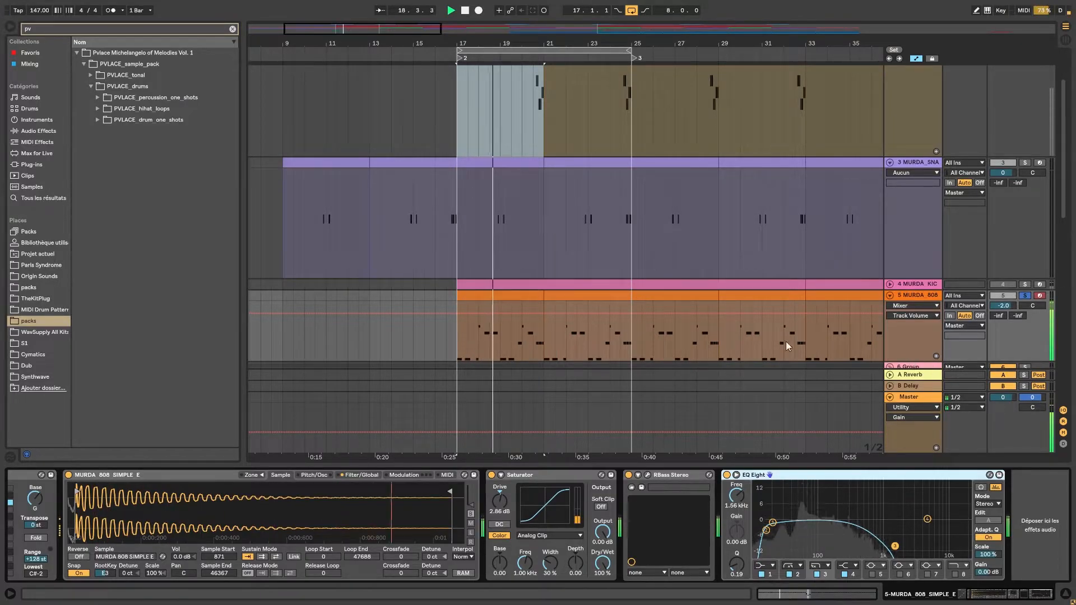
double_click(506, 296)
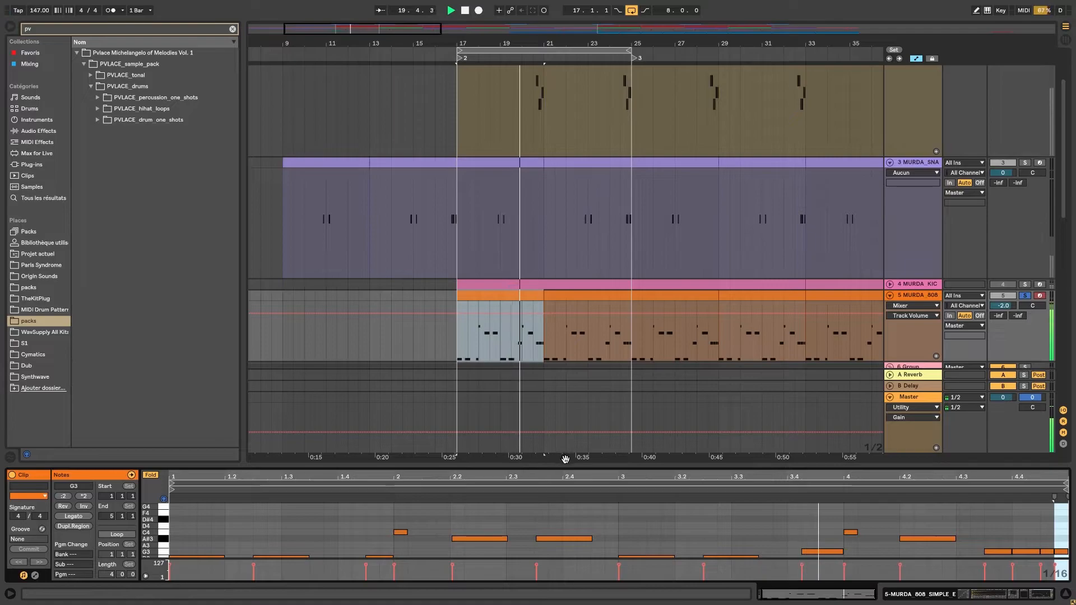
left_click_drag(567, 466, 611, 235)
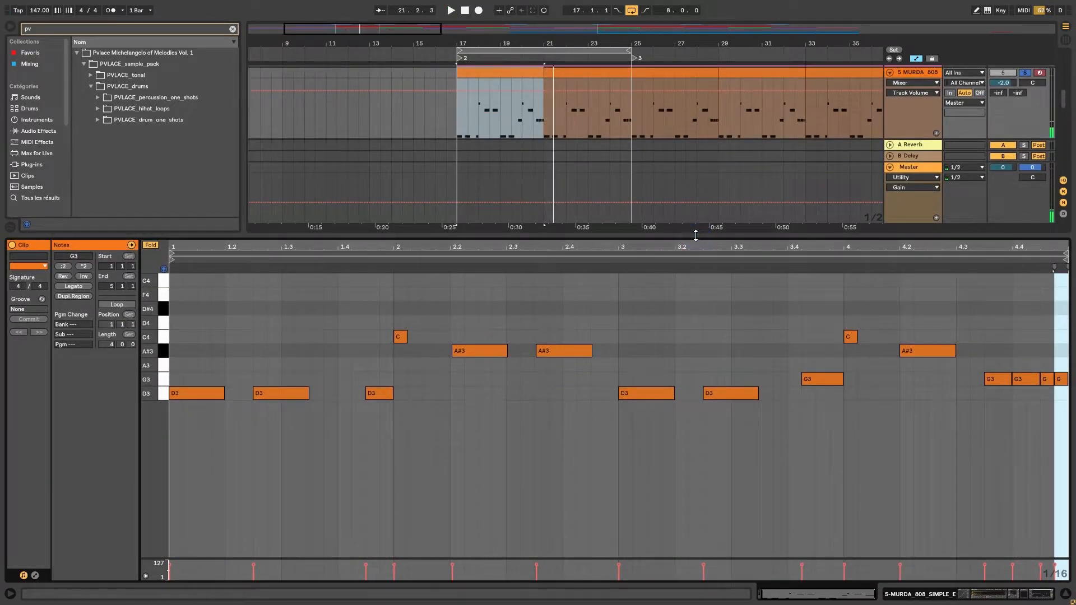
left_click_drag(696, 236, 706, 582)
Unfold the PVLACE hi-hat on track 10, view its audio clips closely, and audition them soloed from bar 17
scroll(815, 277, "down", 5)
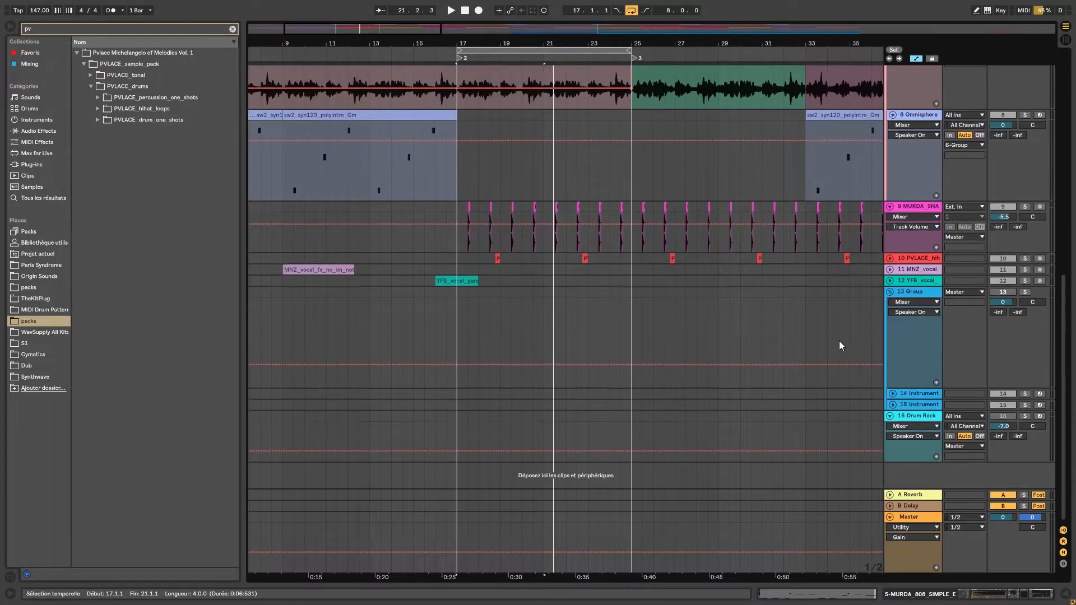
left_click(890, 258)
left_click_drag(492, 42, 485, 130)
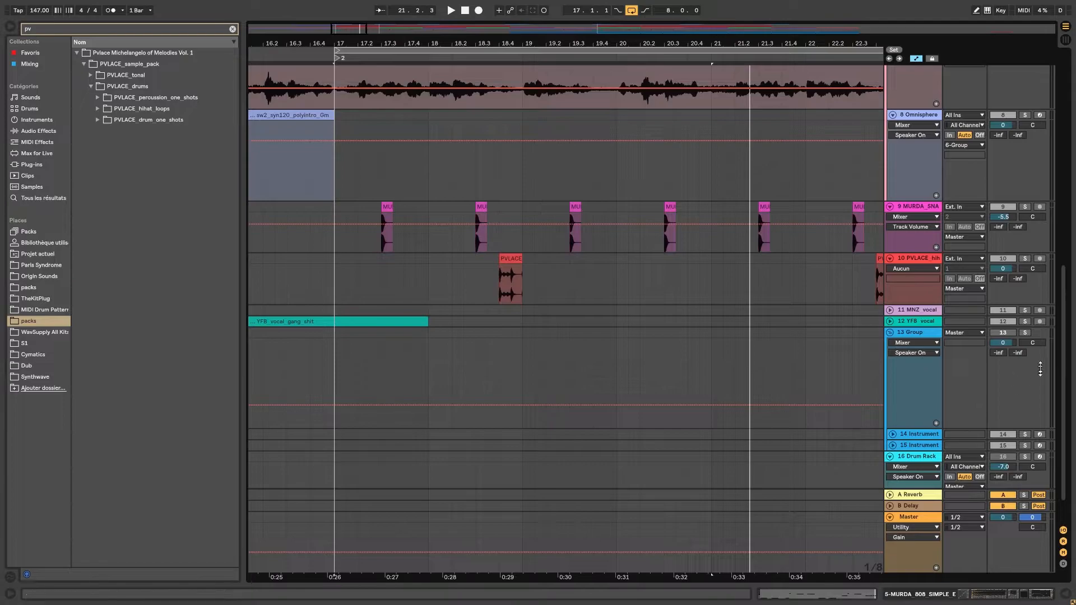
left_click(471, 58)
left_click_drag(480, 44, 480, 30)
key("space")
scroll(919, 293, "down", 1)
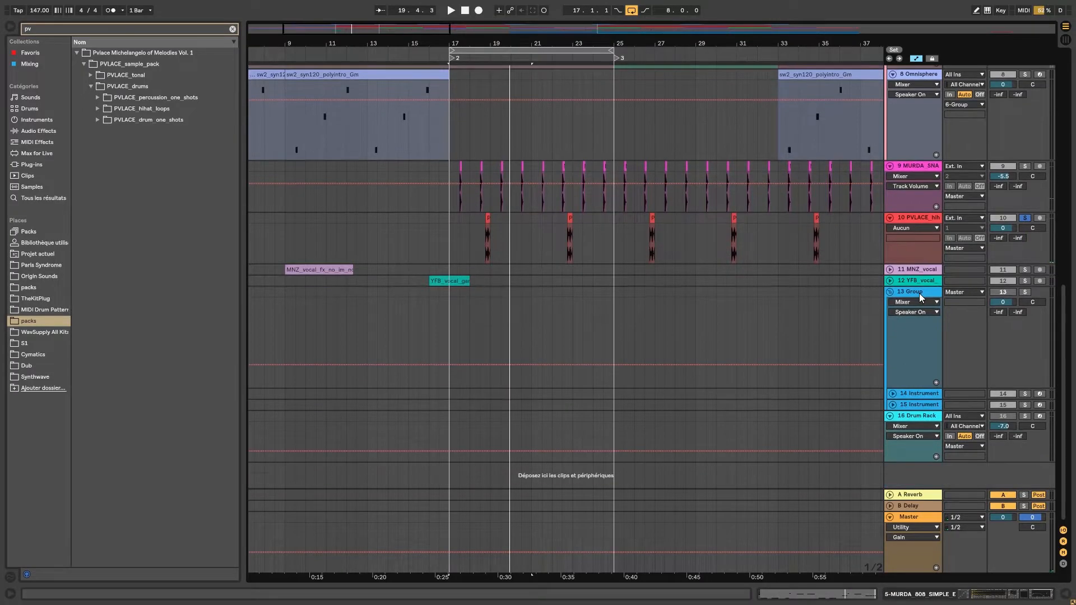
Select the Drum Rack clips on track 16 from bar 17 and audition the track soloed
scroll(947, 314, "up", 2)
left_click_drag(679, 42, 678, 25)
scroll(566, 348, "down", 2)
left_click_drag(732, 432, 360, 419)
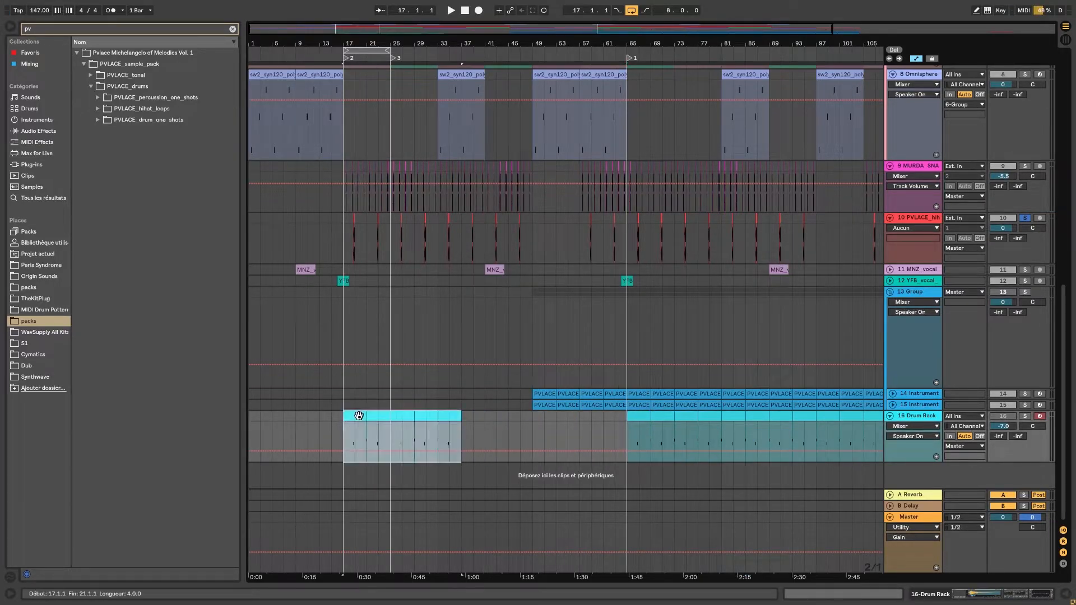
left_click(1024, 415)
left_click_drag(355, 44, 366, 43)
key("space")
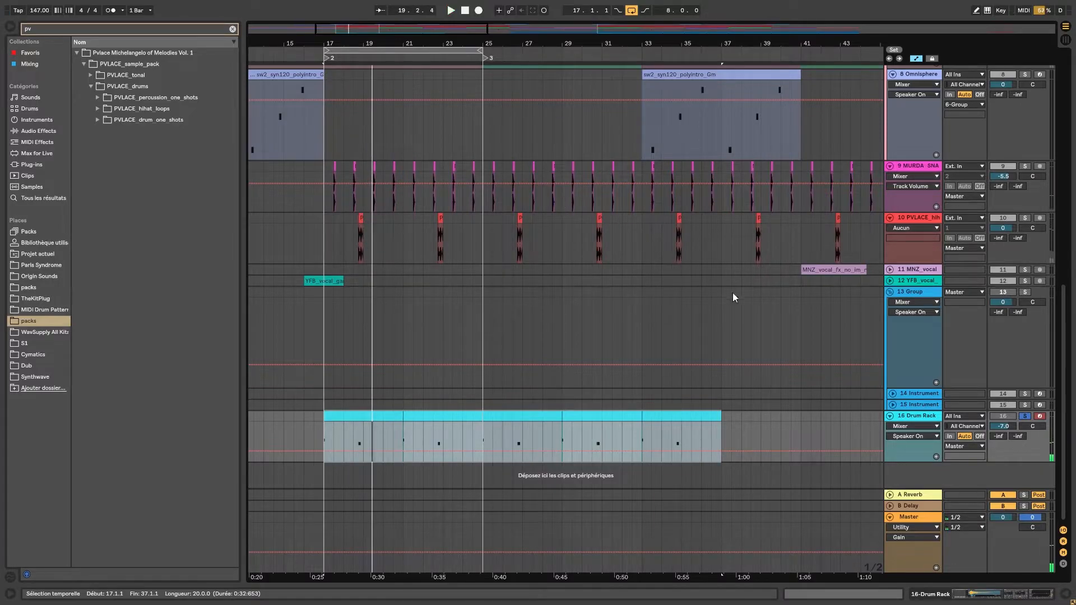
Add the MURDA snares, 808, kick and hat tracks to the soloed PVLACE hi-hat and Drum Rack
scroll(847, 324, "up", 1)
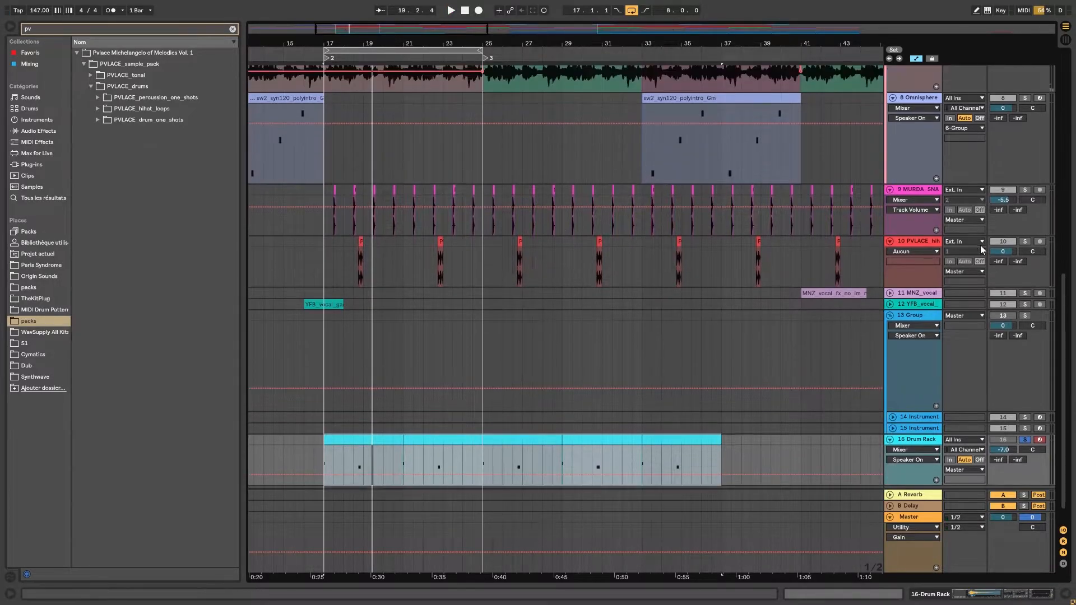
left_click(1025, 190)
scroll(1030, 186, "up", 9)
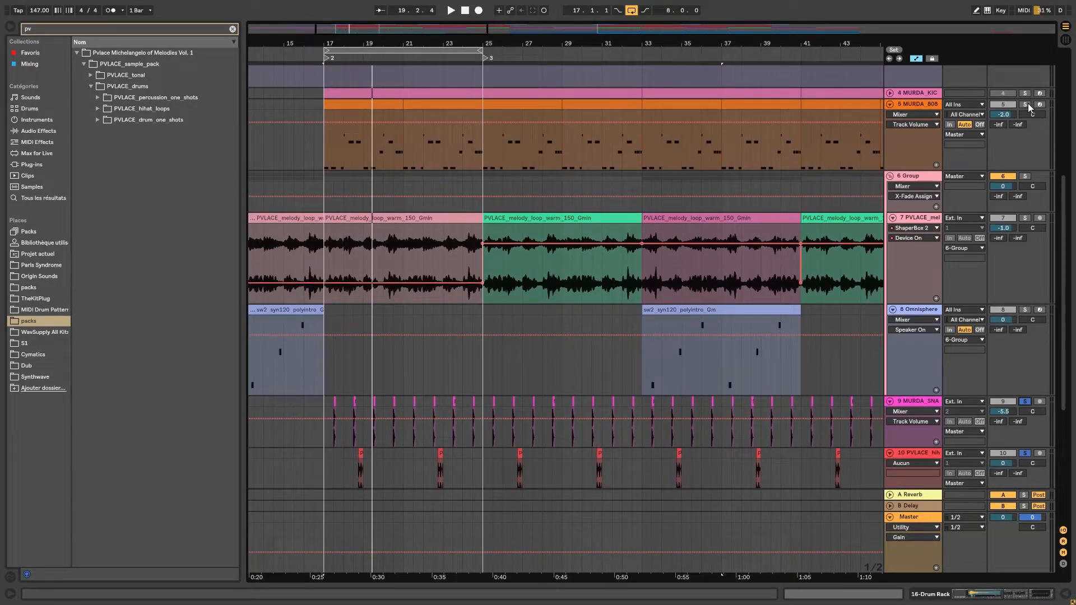
scroll(1031, 112, "up", 10)
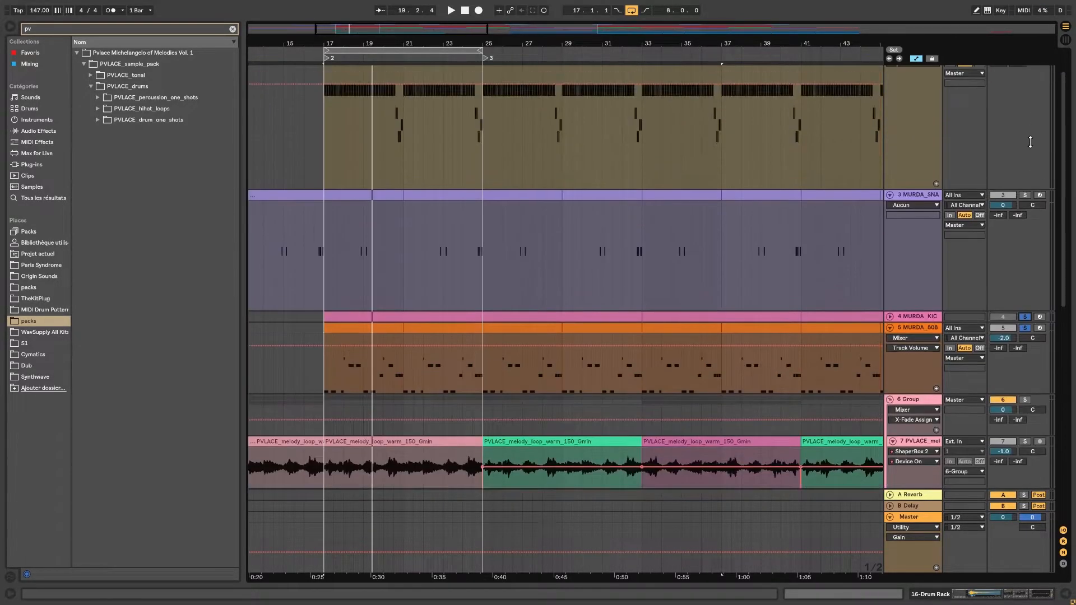
left_click(1027, 192)
scroll(1028, 193, "up", 2)
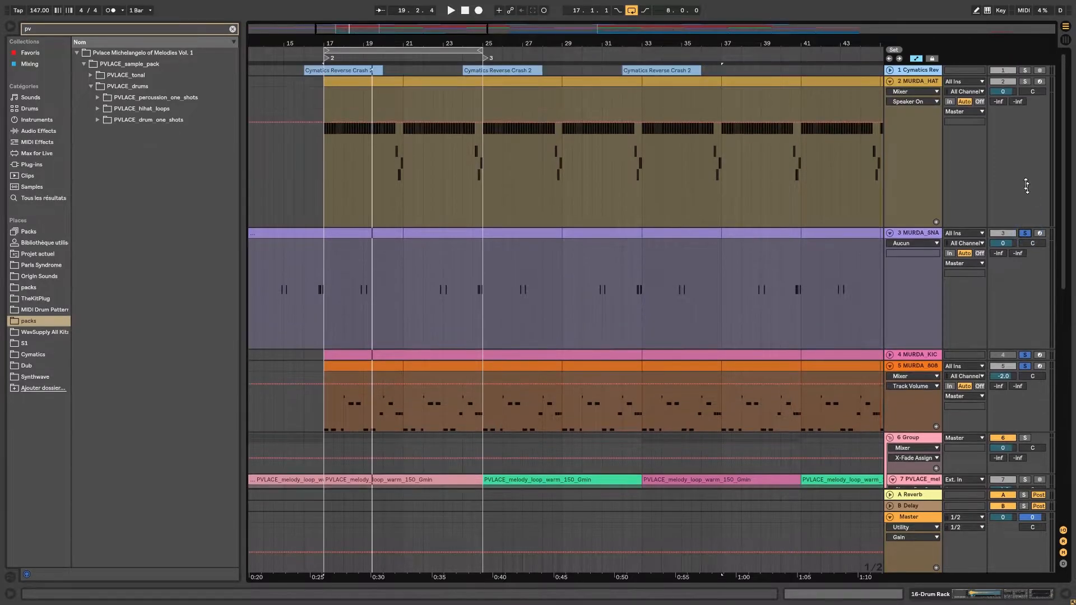
left_click(1023, 83)
Audition all the soloed drum tracks together from bar 17 while following them across the arrangement
key("space")
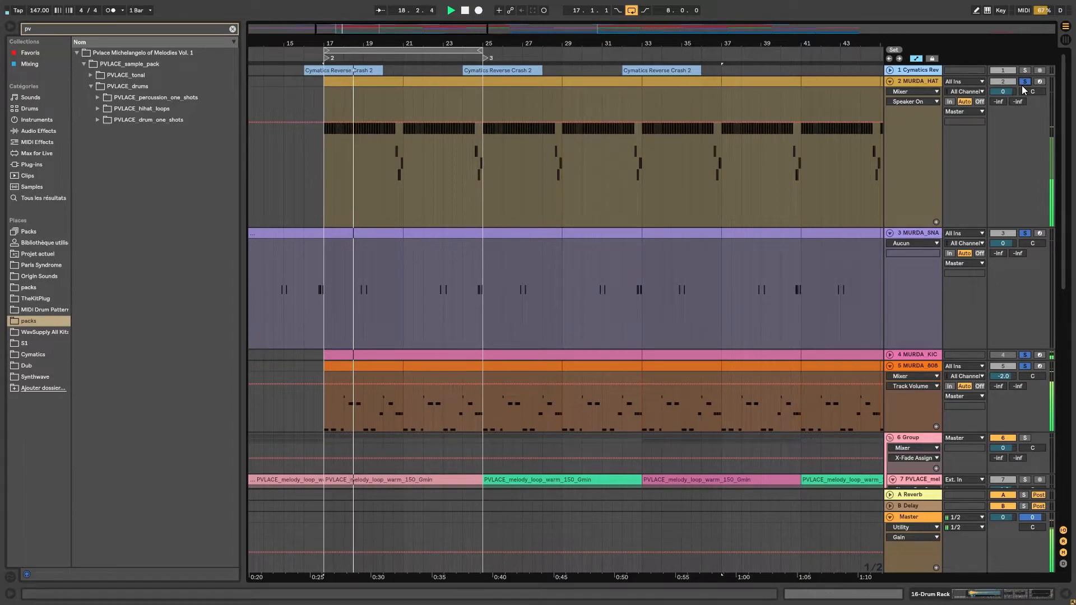
scroll(1021, 85, "down", 10)
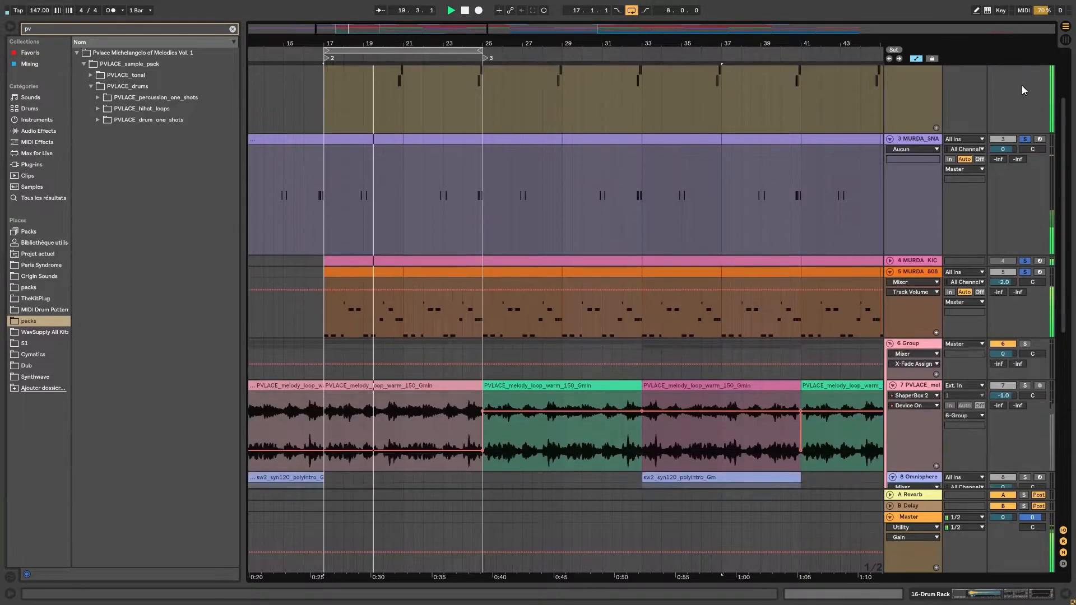
scroll(1021, 86, "down", 4)
scroll(1021, 85, "down", 6)
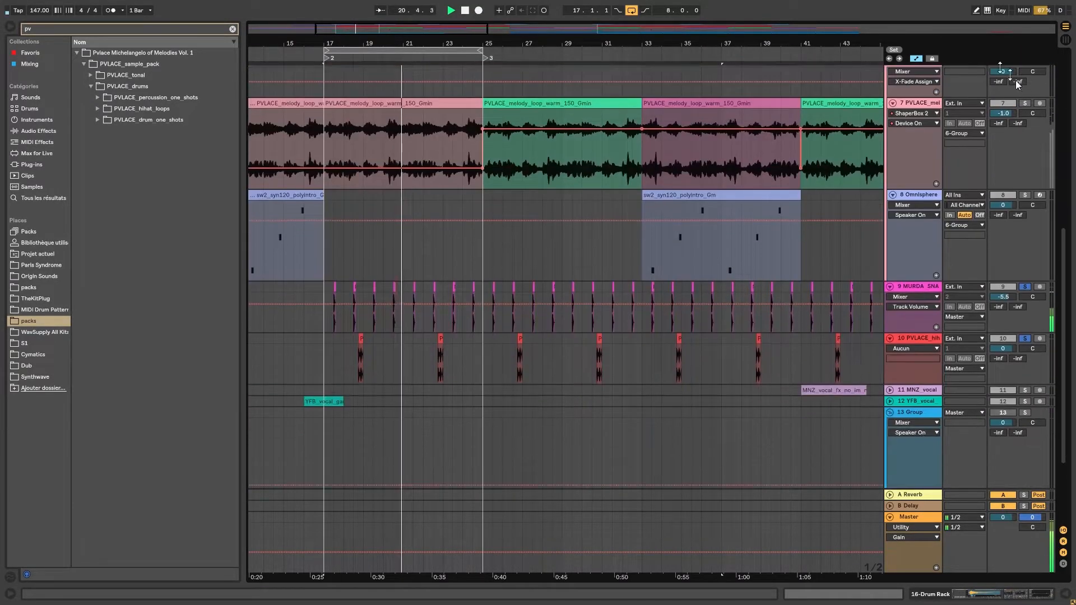
left_click_drag(467, 45, 470, 22)
scroll(545, 224, "down", 5)
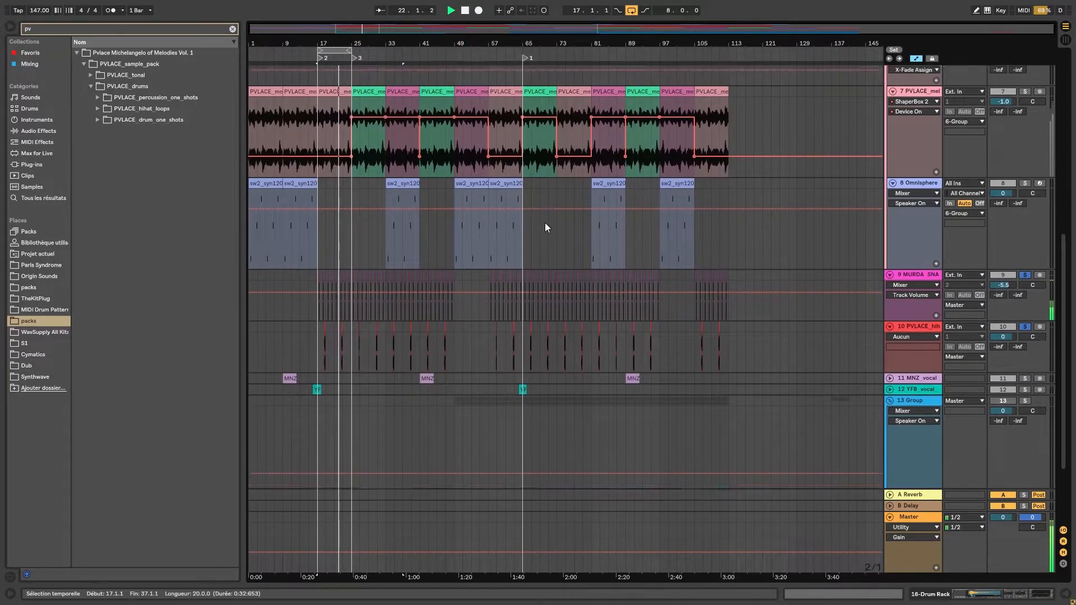
left_click_drag(323, 43, 403, 62)
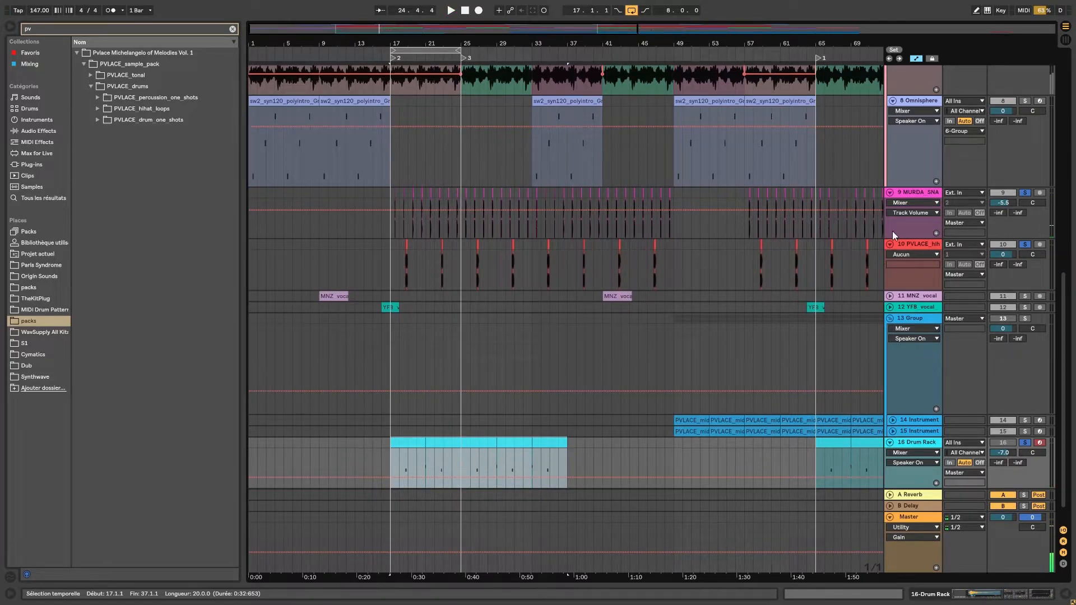
Unfold the MNZ vocal on track 11, display its device chain, and audition it soloed around bar 9
left_click(890, 295)
left_click(1024, 297)
left_click_drag(313, 47, 562, 133)
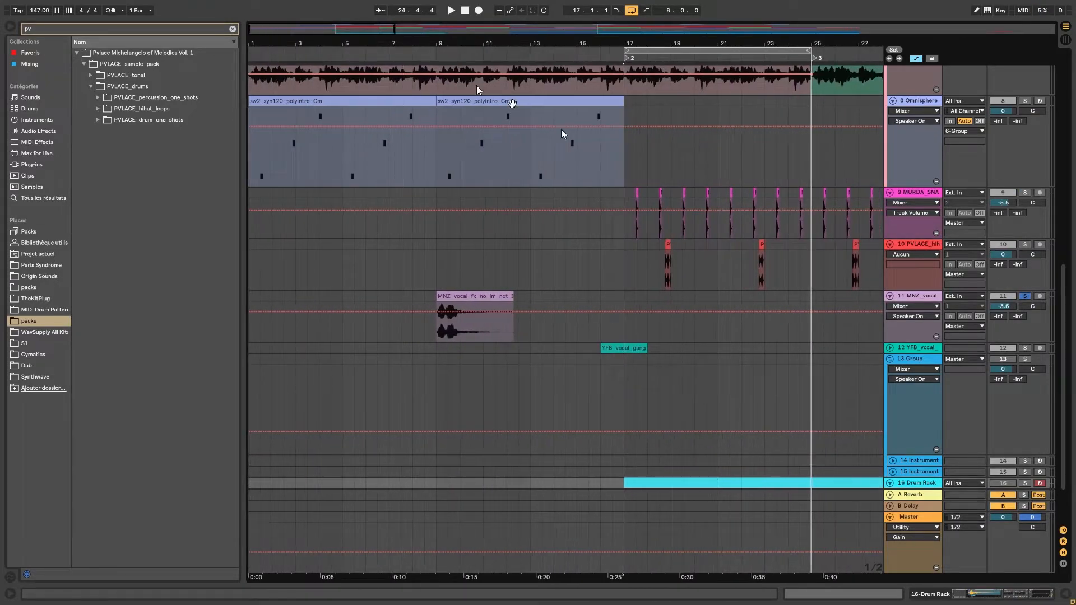
double_click(925, 303)
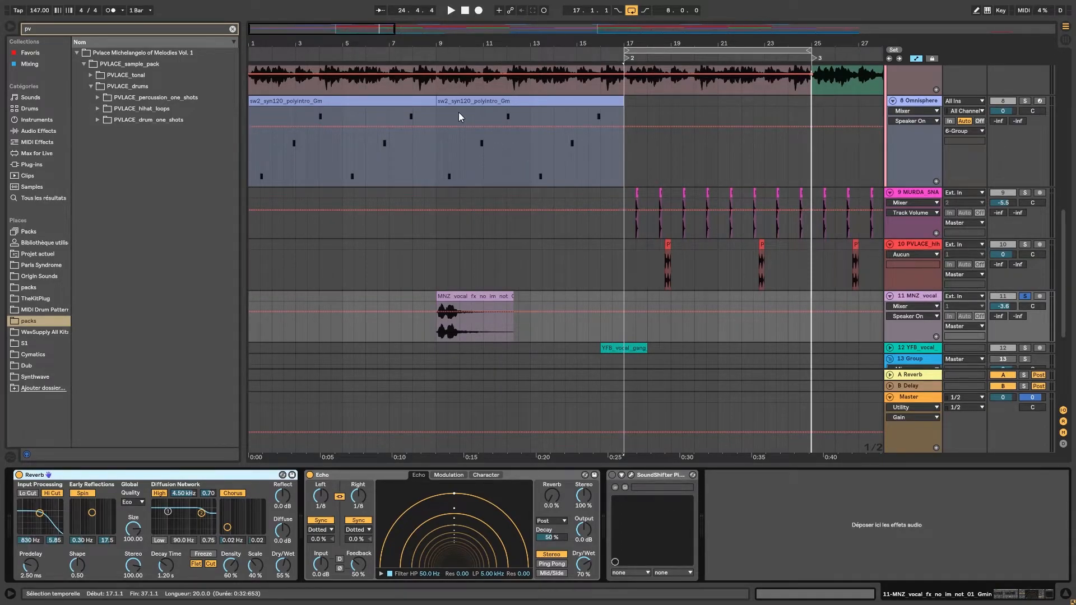
left_click(411, 56)
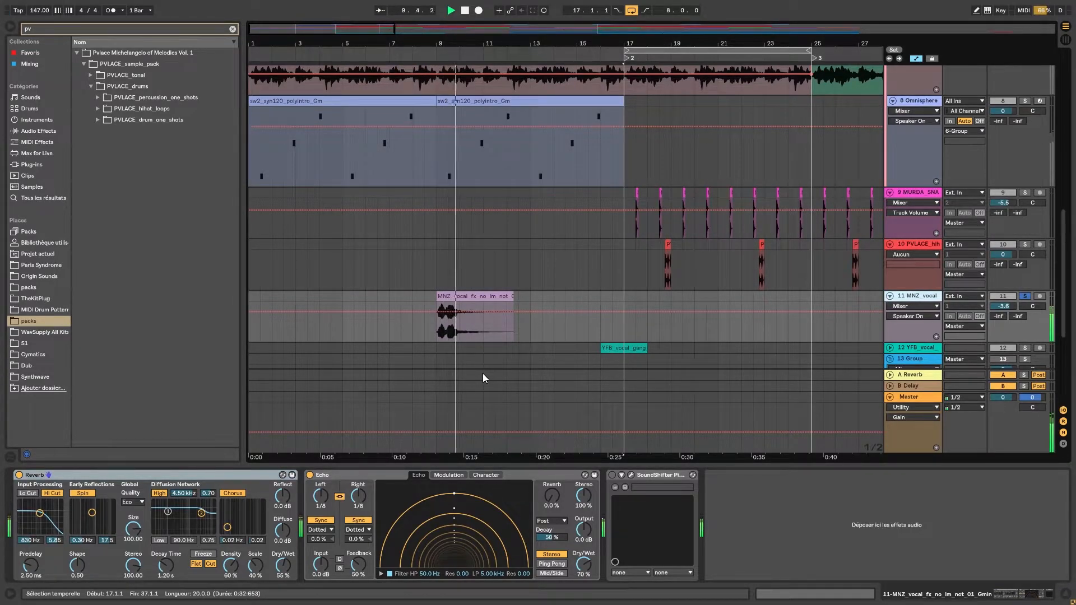
key("space")
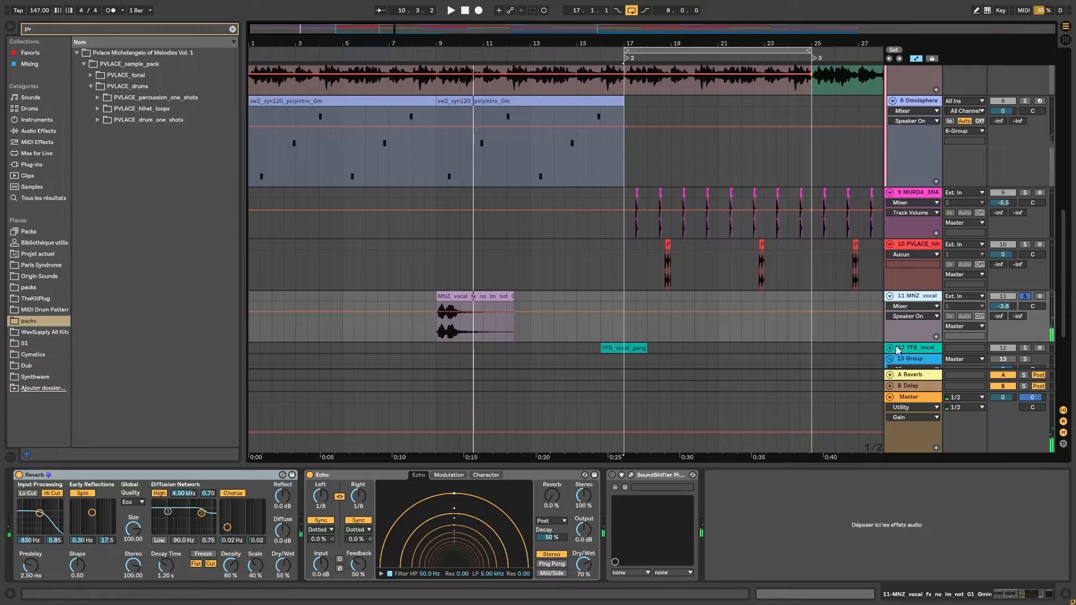
Unfold the YFB vocal on track 12 and audition its clip near bar 16, first soloed and in the full mix
left_click(897, 349)
left_click(890, 348)
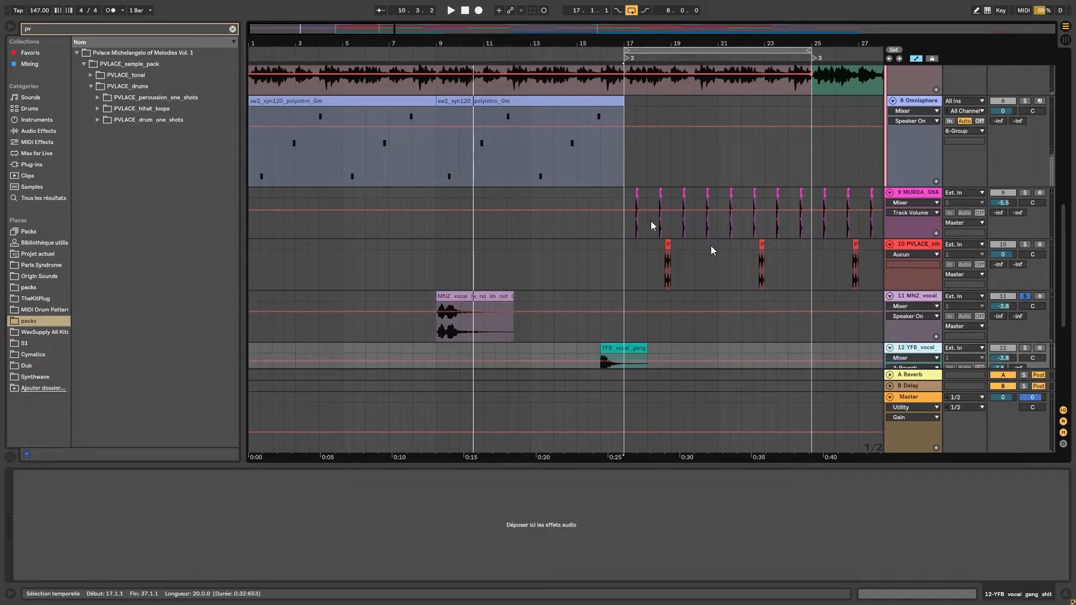
left_click_drag(615, 46, 595, 78)
left_click(584, 60)
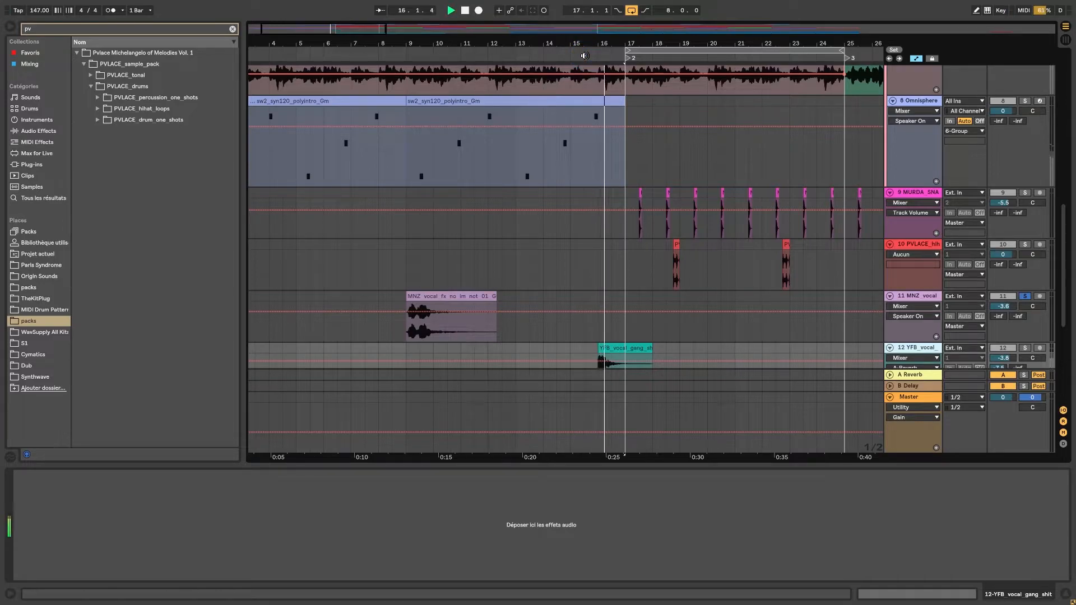
left_click(1025, 348)
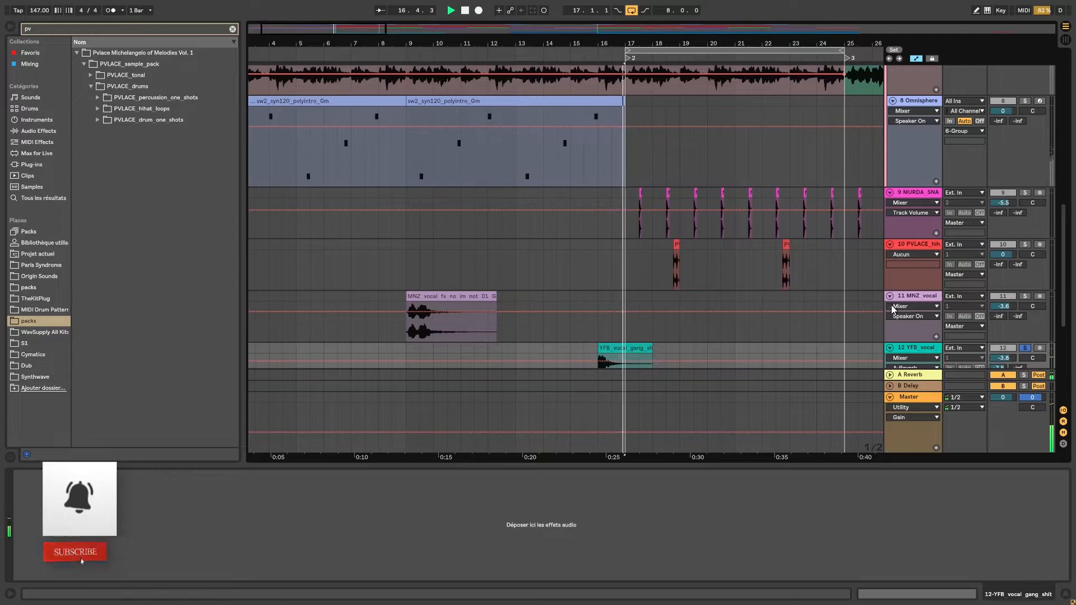
left_click(1025, 348)
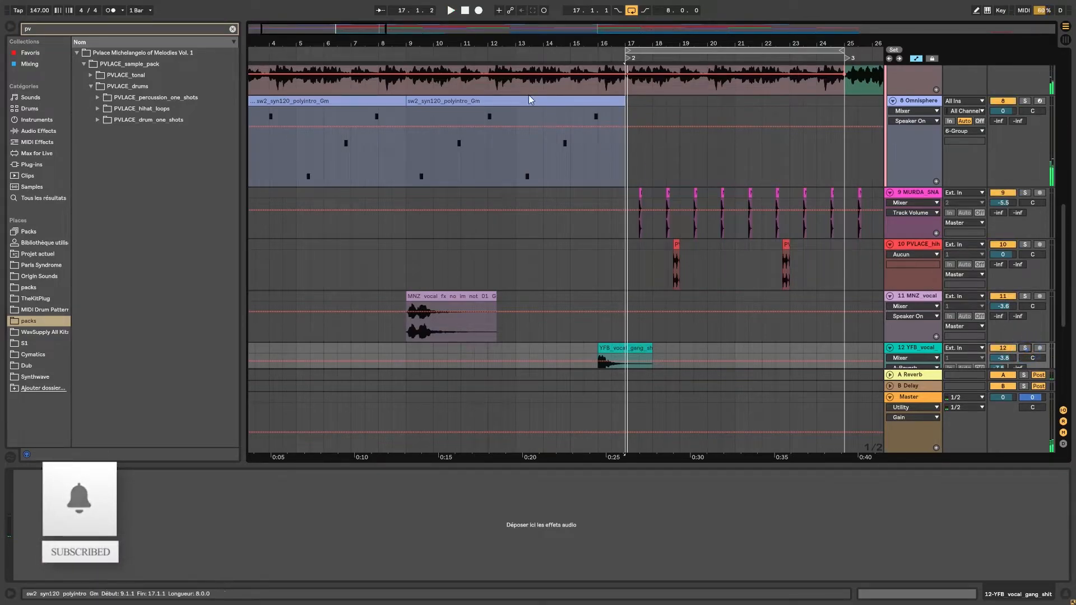
left_click(587, 55)
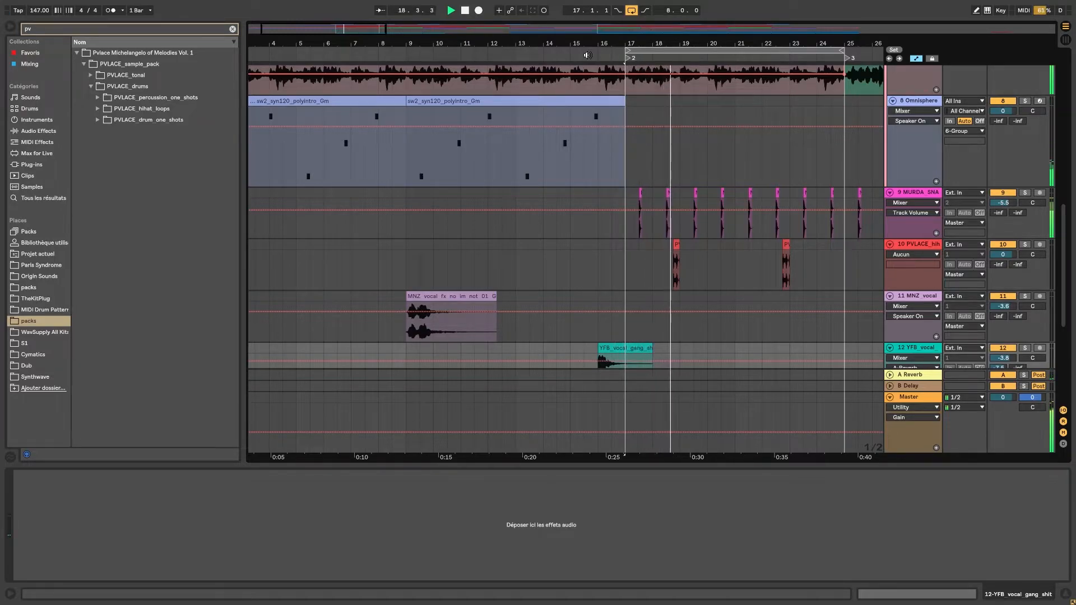
Stop the playback and fold the MURDA snare on track 9, the PVLACE hi-hat and the Omnisphere track
scroll(903, 303, "down", 3)
left_click_drag(683, 46, 326, 48)
scroll(758, 180, "up", 4)
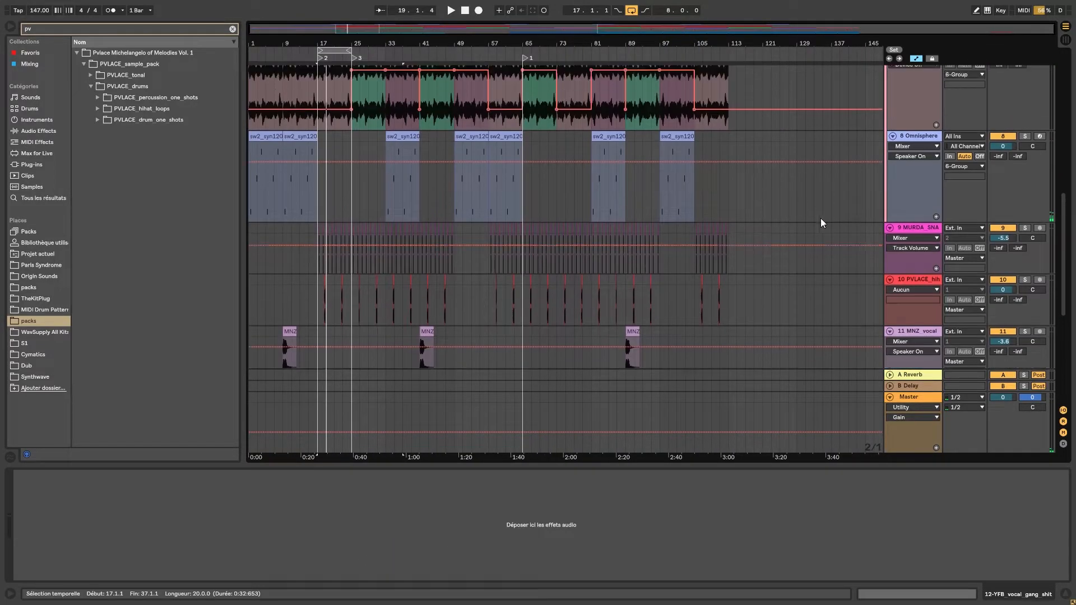
left_click(889, 227)
left_click(886, 239)
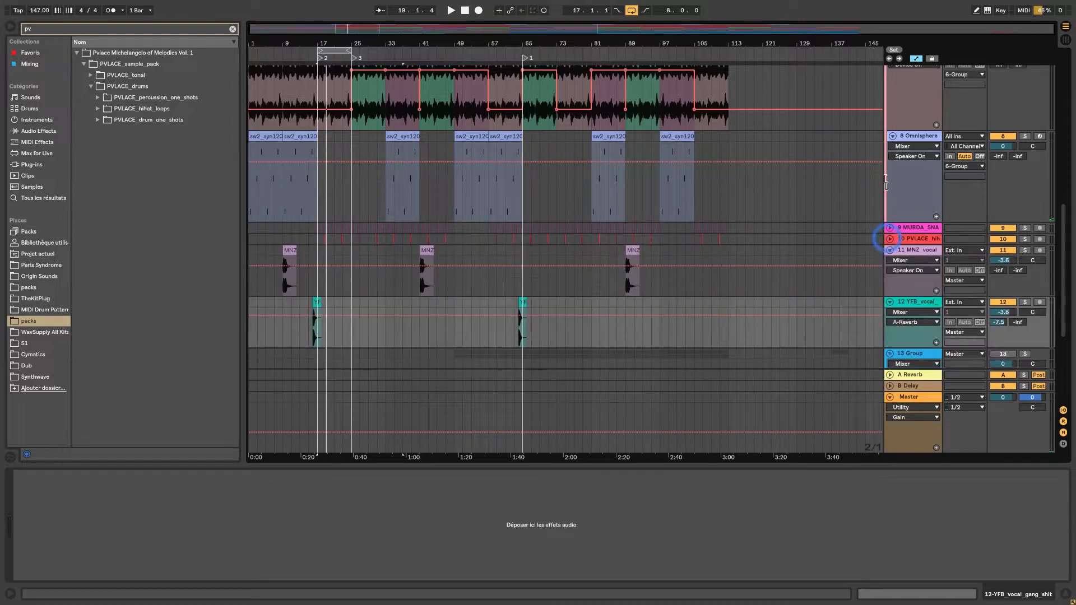
left_click(892, 136)
scroll(892, 136, "up", 5)
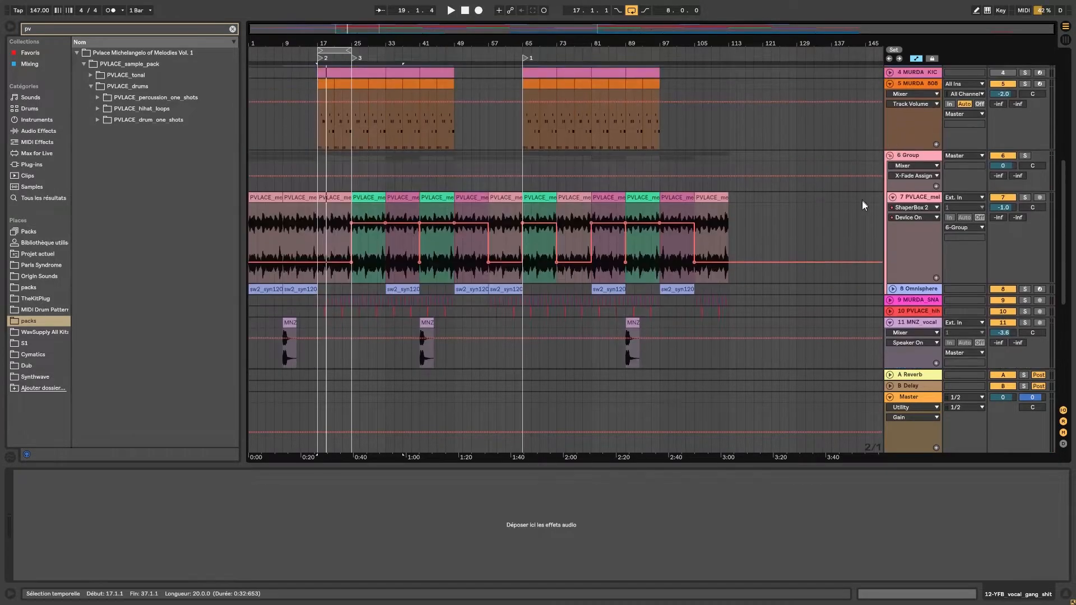
Fold the PVLACE melody, MURDA 808, MURDA snare on track 3 and MURDA hat tracks
left_click(891, 197)
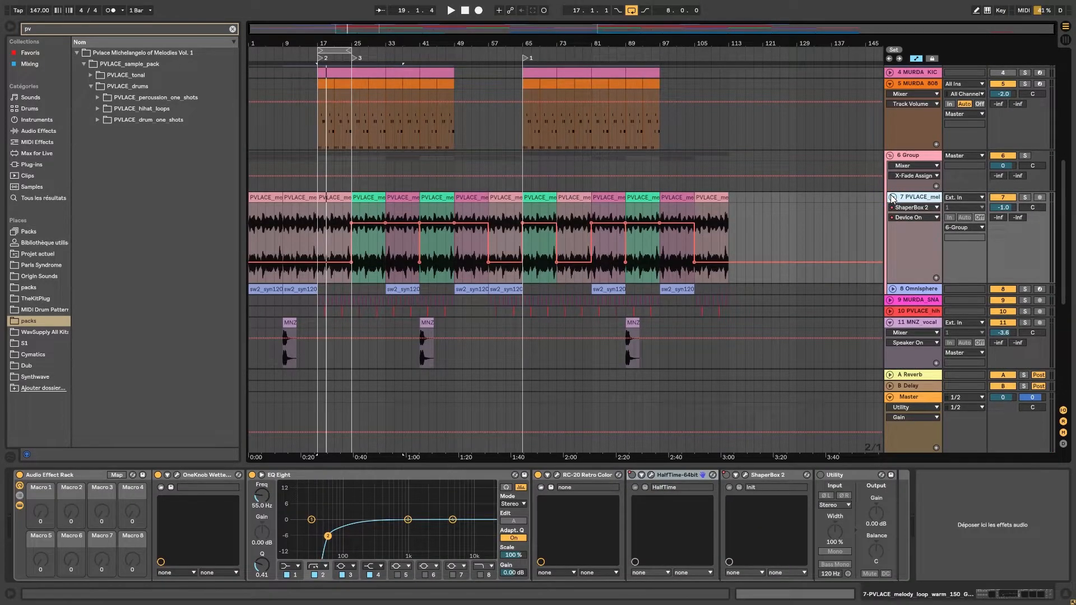
left_click(891, 197)
scroll(889, 86, "up", 5)
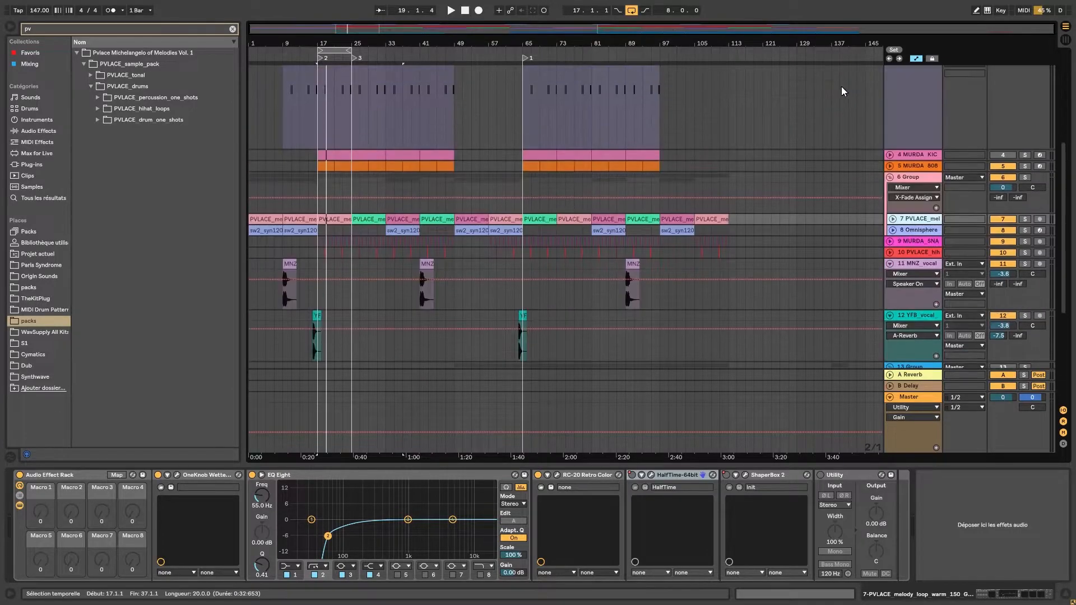
left_click(890, 186)
scroll(866, 197, "up", 5)
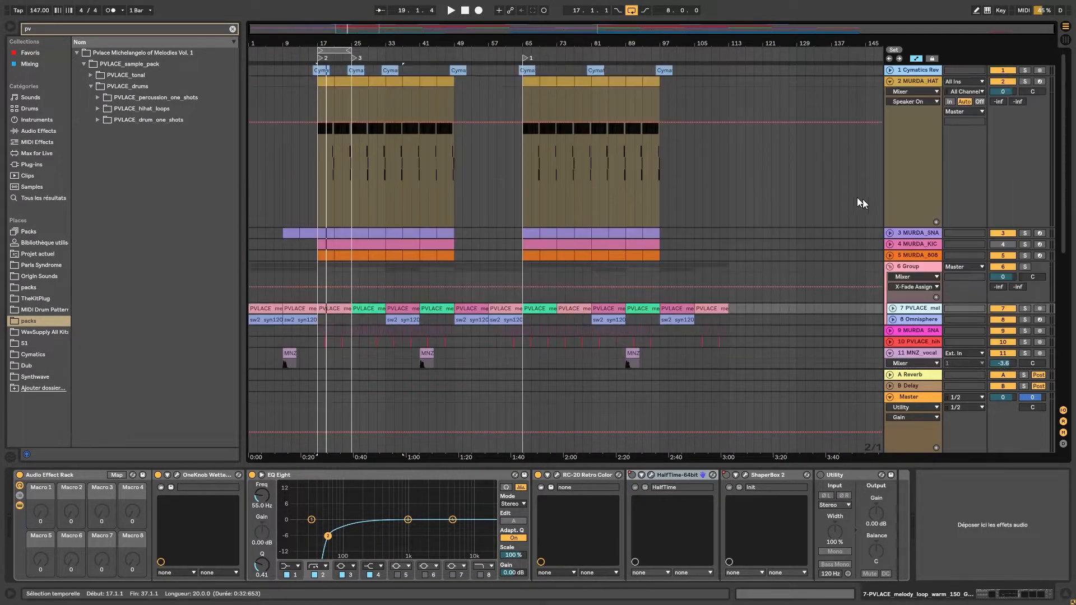
left_click(889, 80)
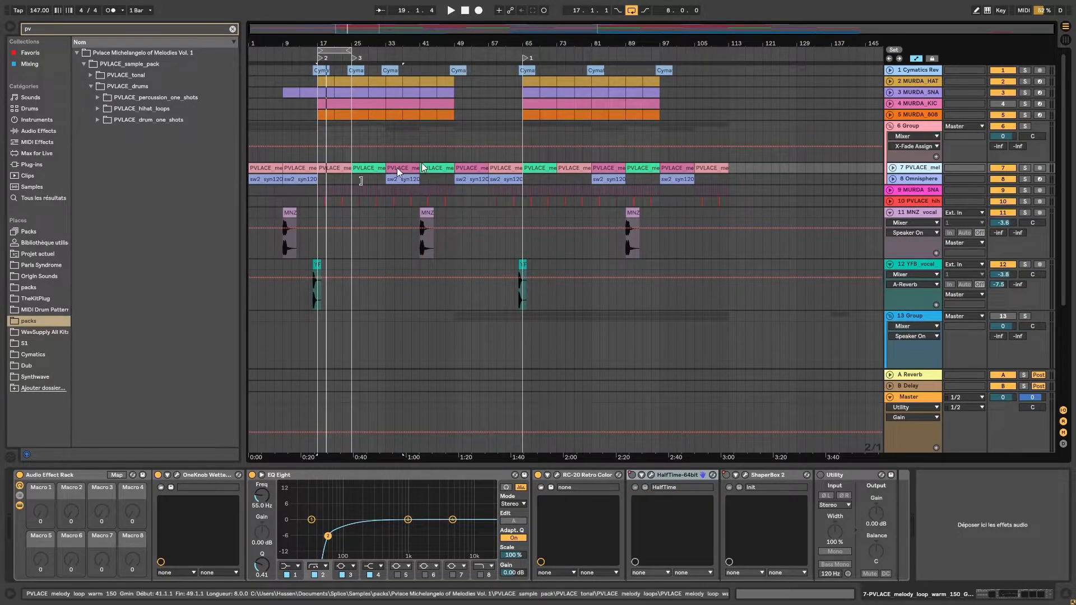
Switch to Splice, browse the samples of the Pvlace Michelangelo of Melodies Vol. 1 pack, and return to Ableton Live
key("alt+Tab")
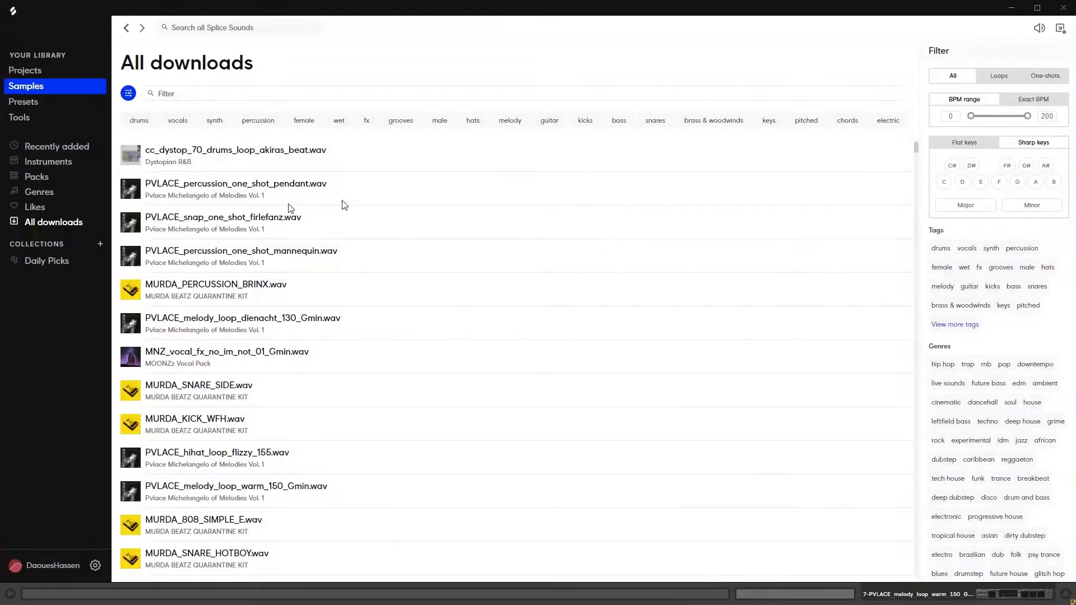
left_click(164, 230)
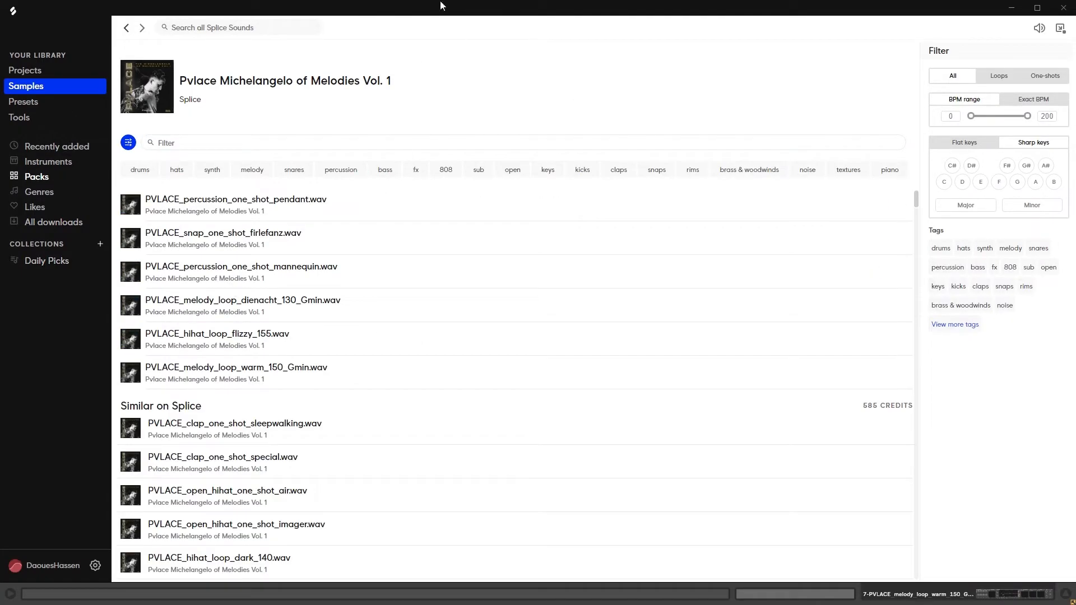
scroll(142, 385, "down", 3)
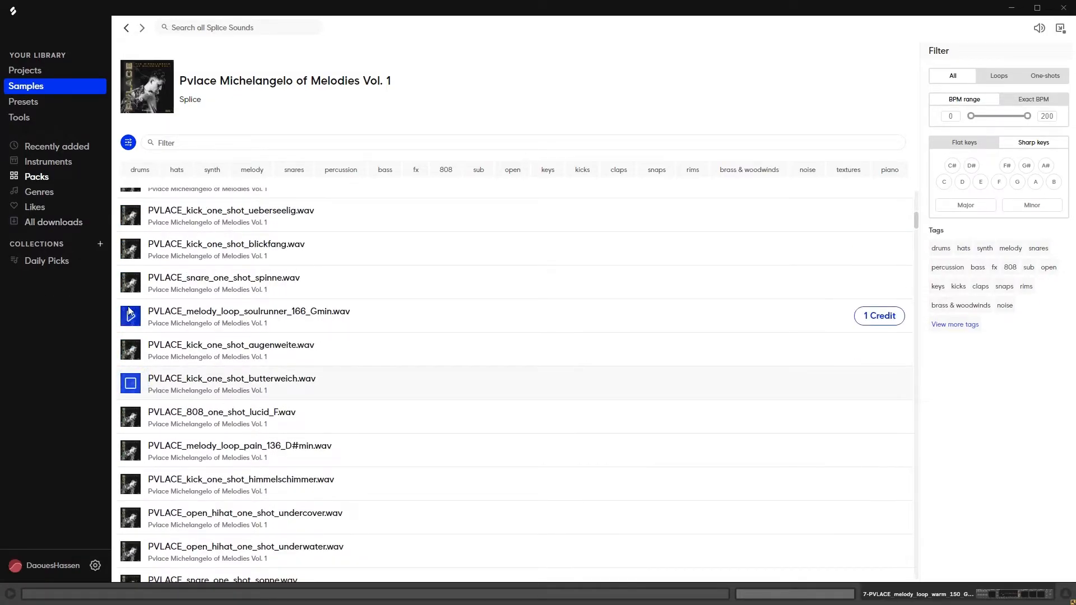
scroll(168, 336, "up", 3)
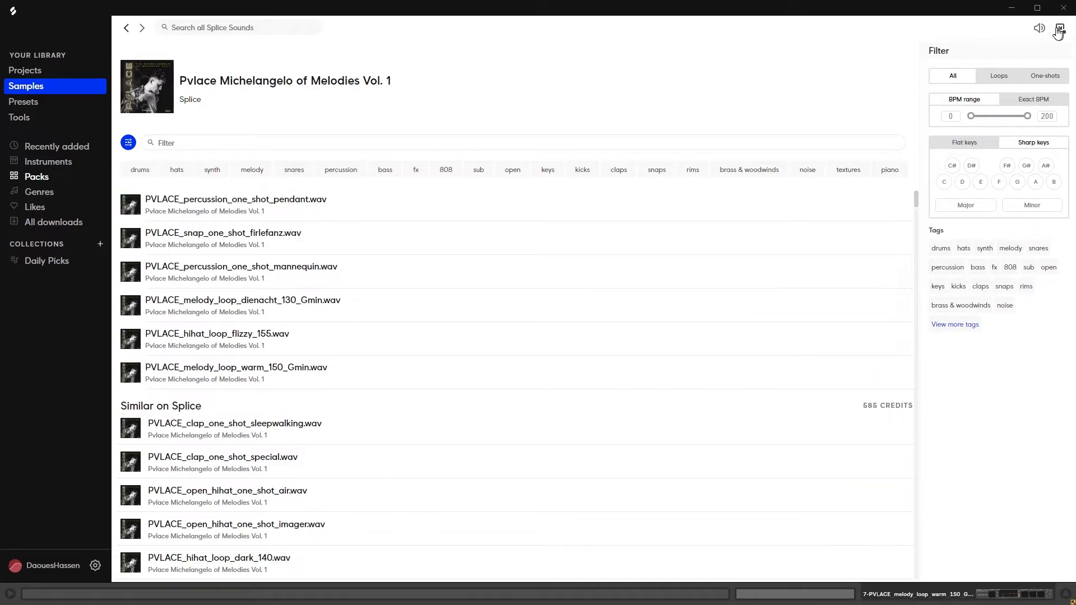
left_click(1012, 10)
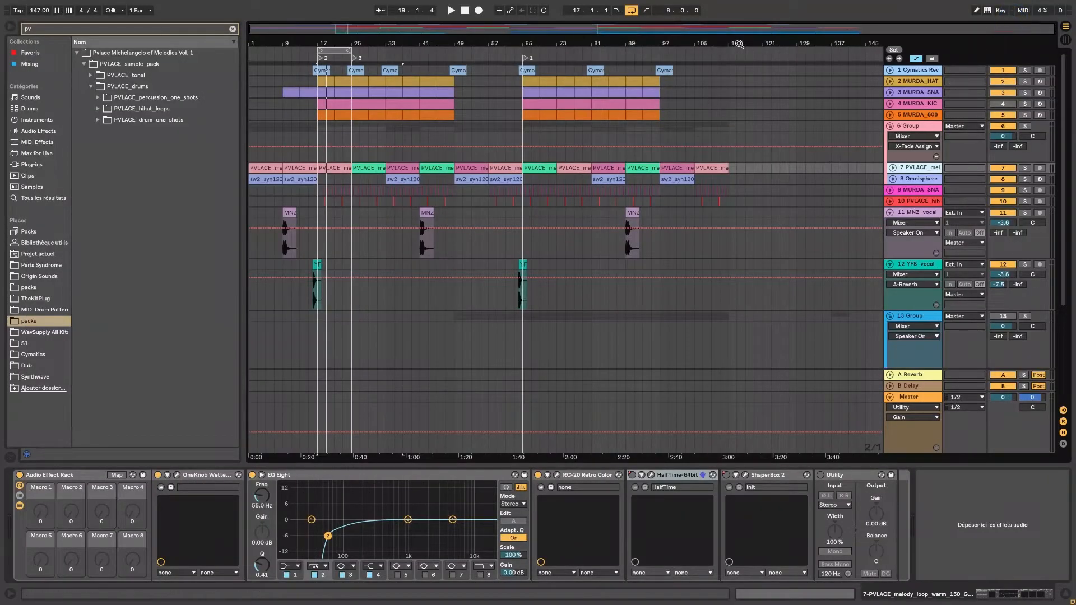
Display the device chain of instrument track 14 and unfold the track to view its MIDI clips
scroll(744, 79, "down", 5)
left_click(827, 43)
left_click(893, 271)
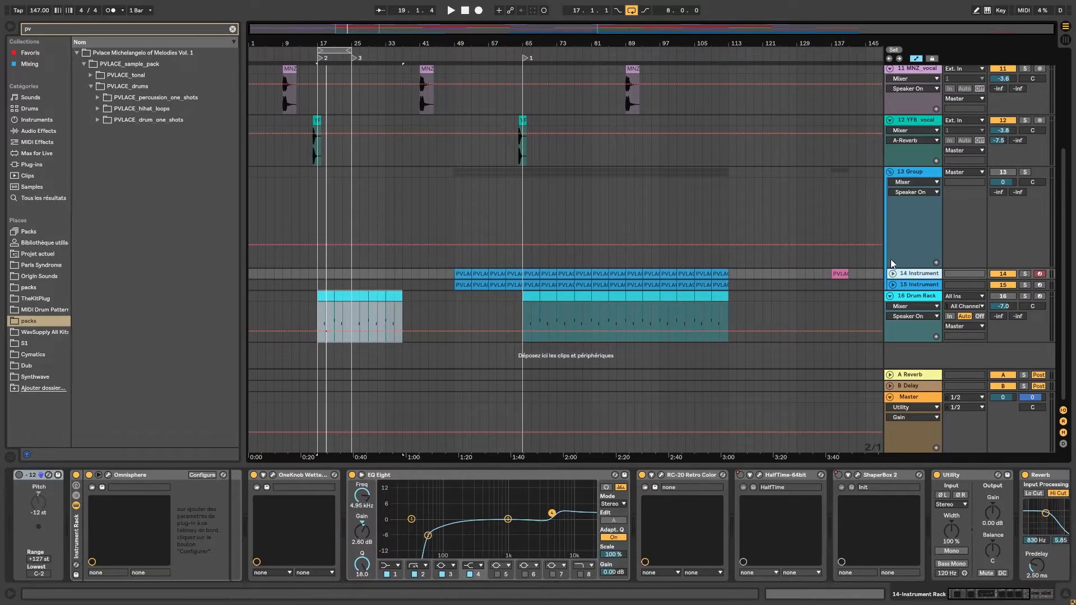
left_click(892, 274)
left_click_drag(856, 44, 856, 189)
Display the effects of group 13, then loop bars 137 to 141 around the pink MIDI clip and play them
left_click(907, 172)
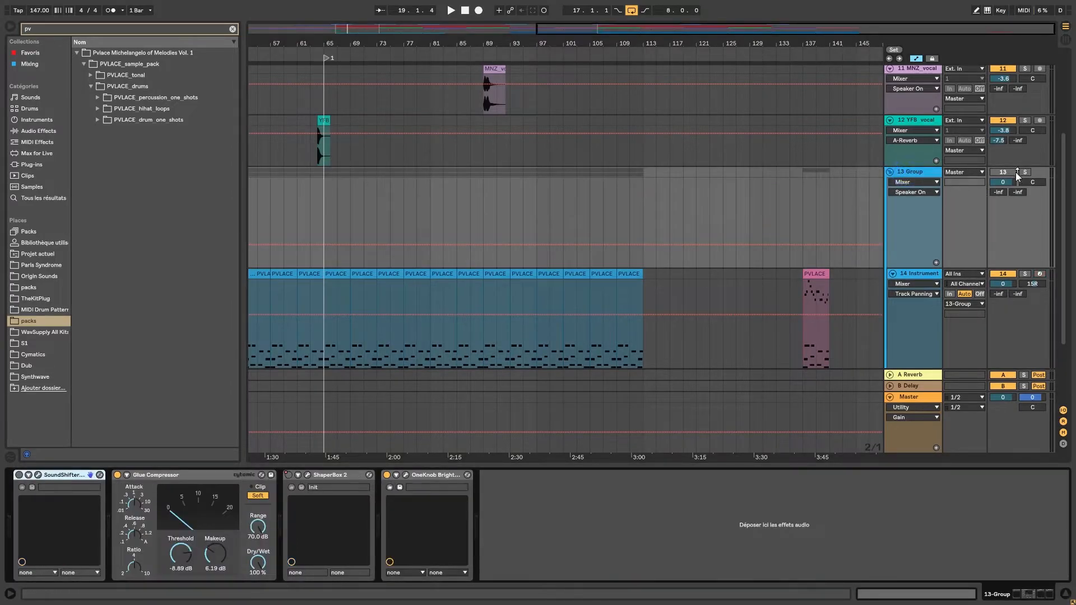
left_click_drag(856, 44, 850, 197)
left_click_drag(811, 416, 776, 72)
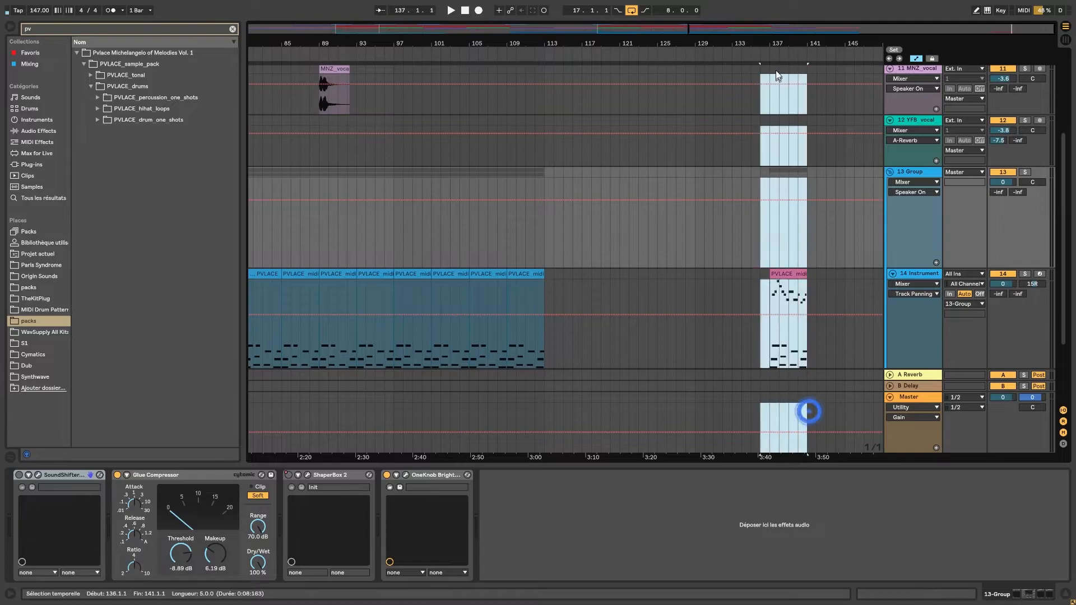
key("ctrl+l")
key("space")
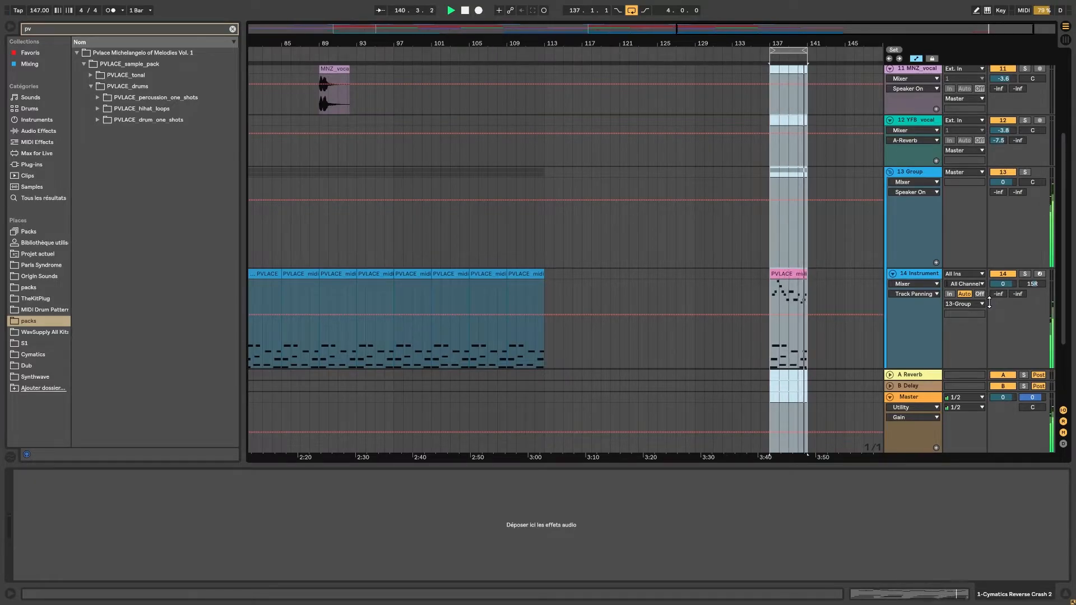
Examine the notes of the pink PVLACE MIDI clip in an enlarged note editor, then return to the full arrangement
double_click(790, 275)
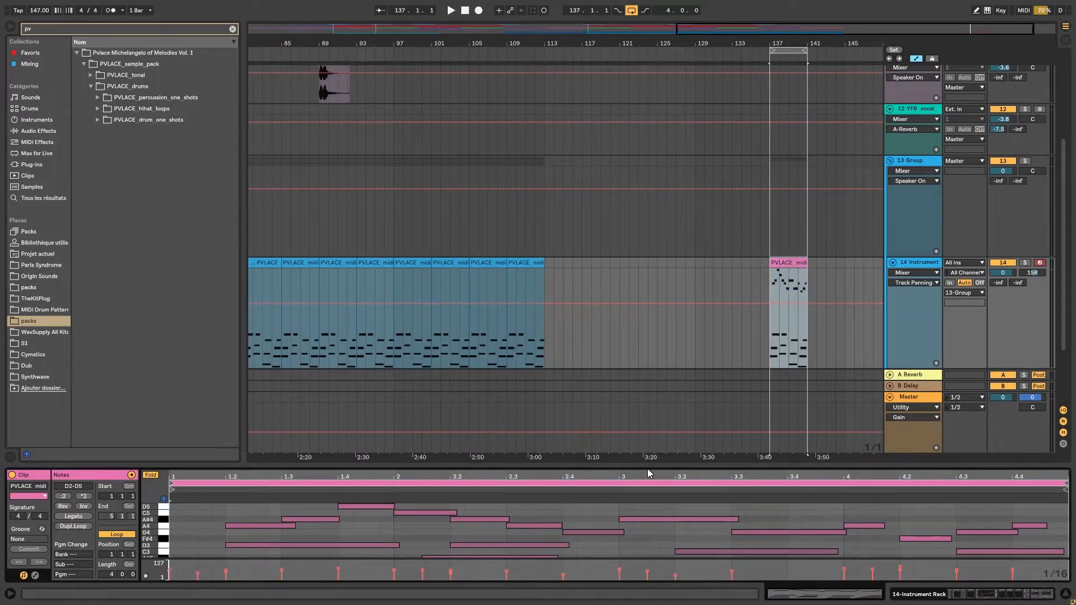
left_click_drag(646, 464, 646, 224)
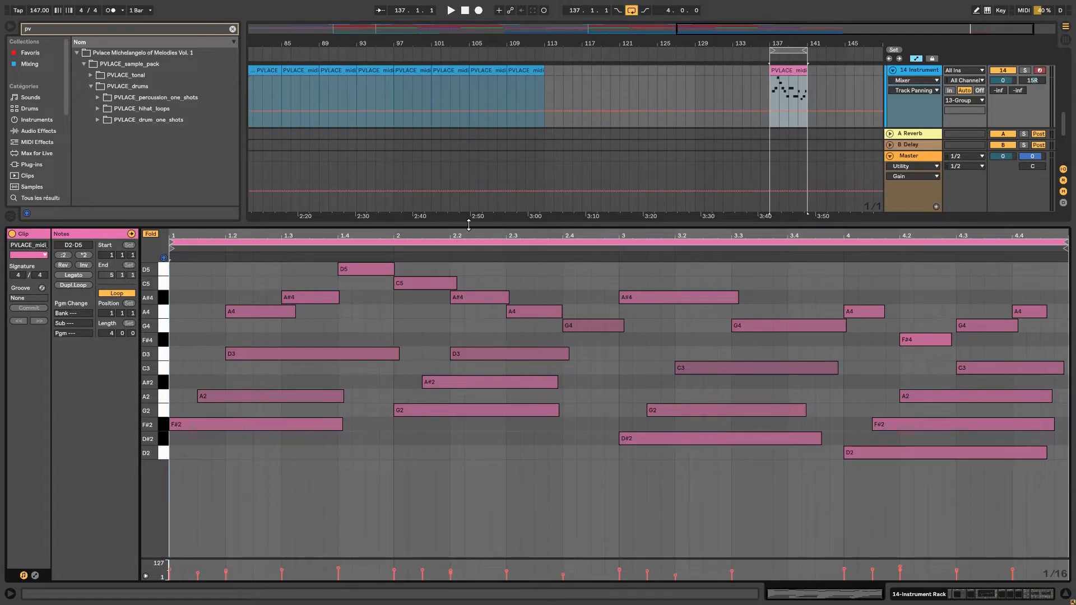
left_click_drag(469, 225, 374, 598)
left_click_drag(439, 42, 456, 9)
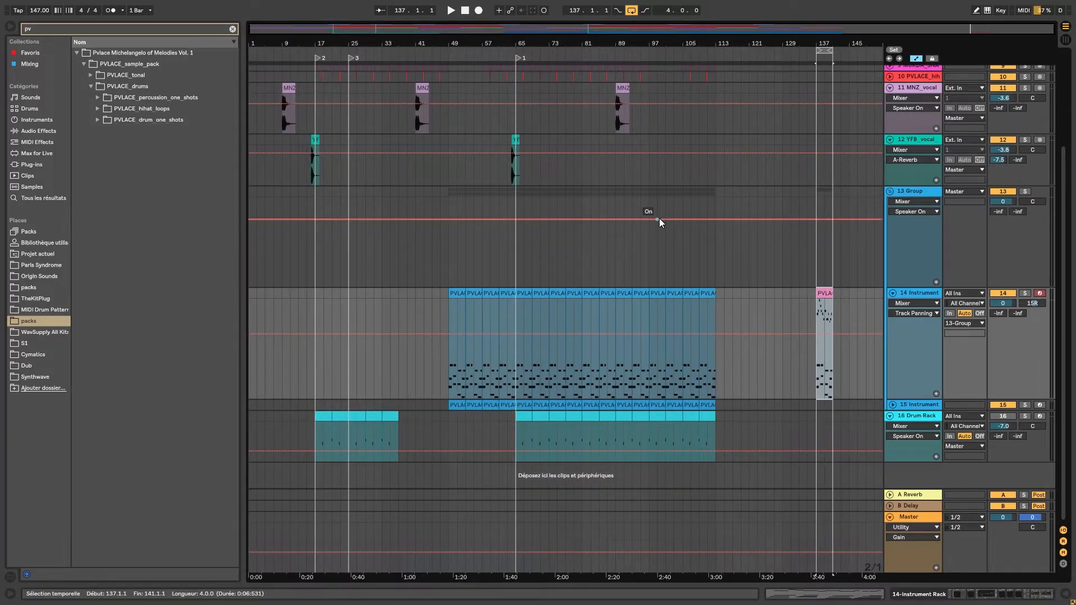
Loop 20 bars from bar 65 and inspect the Omnisphere patch used on instrument track 14, closing the plug-in window
left_click_drag(611, 523, 514, 6)
key("ctrl+l")
left_click(919, 295)
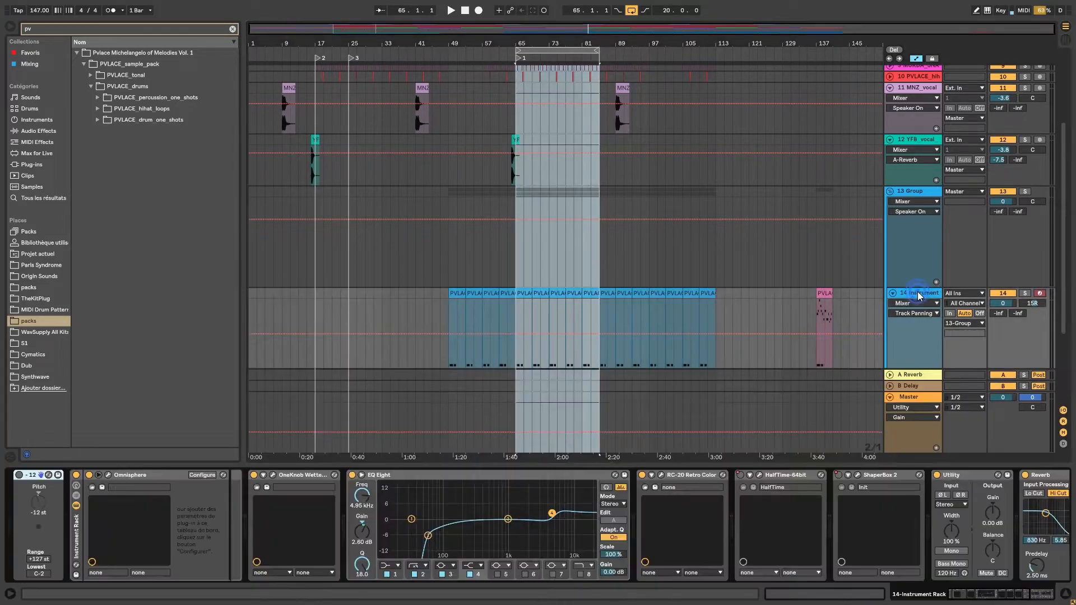
left_click(109, 476)
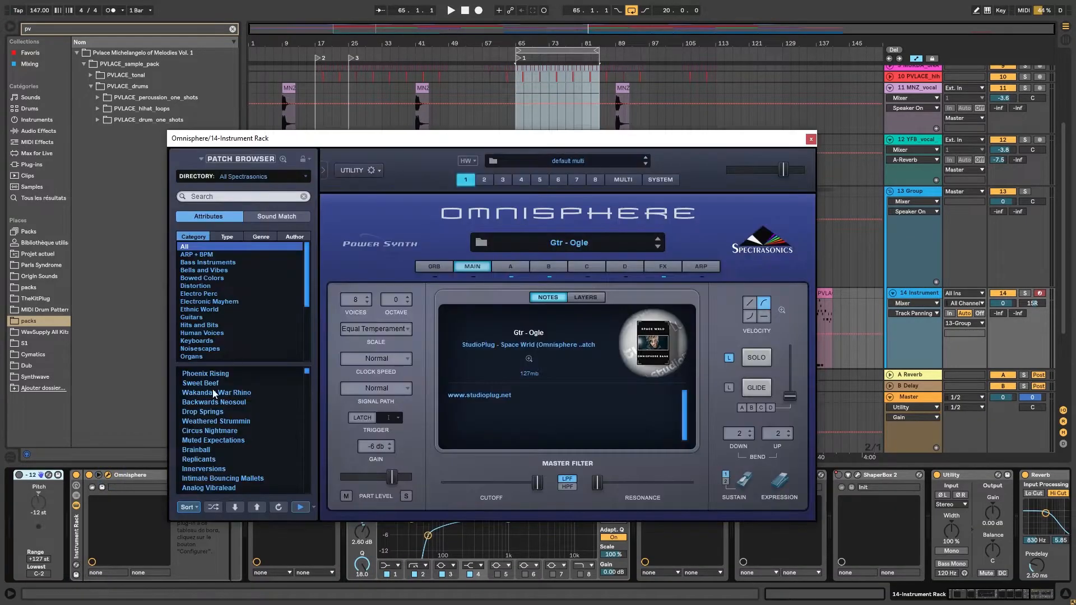
left_click(811, 139)
Shorten the arrangement loop to 8 bars starting at bar 65
scroll(705, 252, "down", 3)
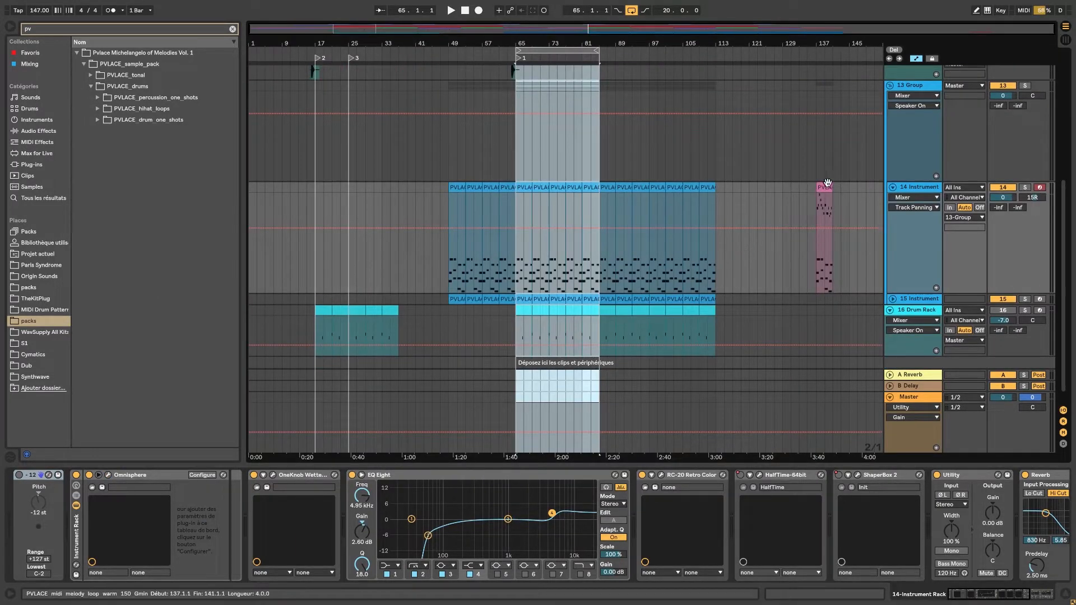
left_click_drag(820, 44, 821, 43)
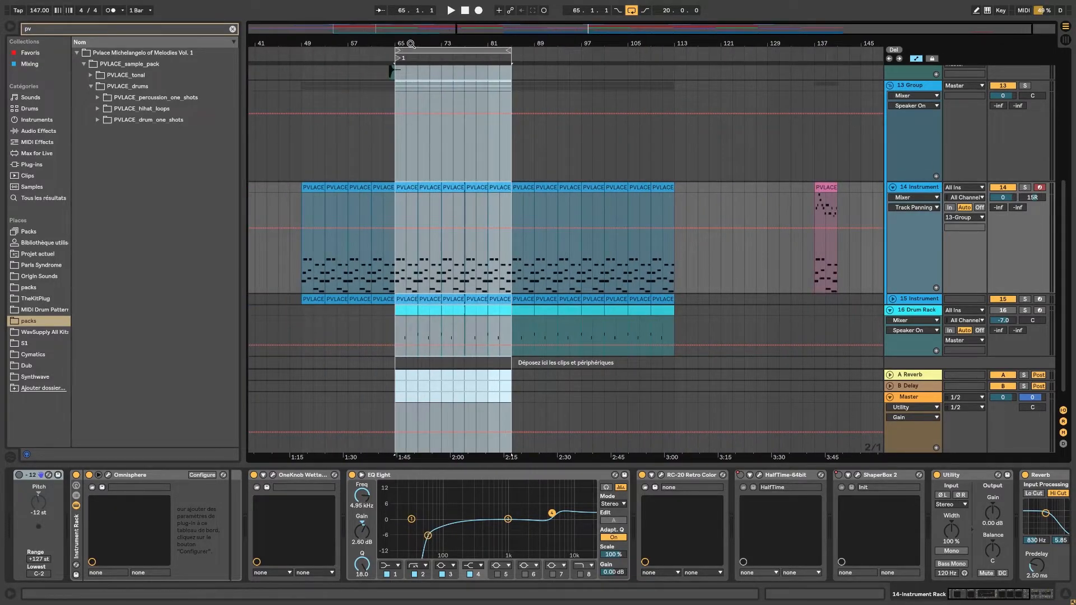
left_click_drag(408, 44, 412, 50)
left_click_drag(654, 51, 485, 50)
Delete the upper notes from F#4 to C5 in track 14's MIDI clip at bar 65, keeping the D5 note
left_click(400, 188)
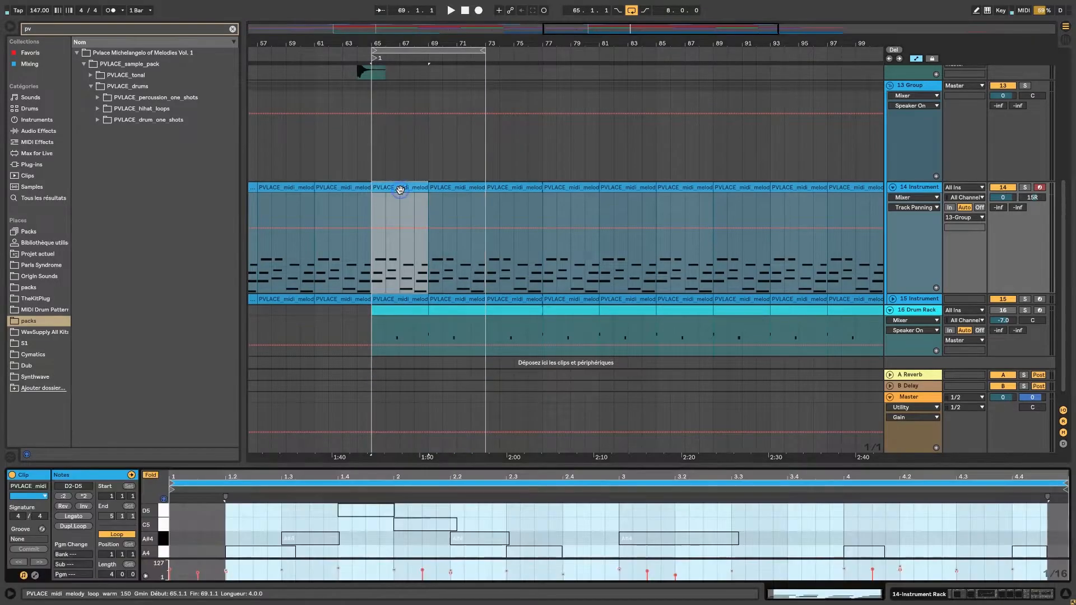
left_click_drag(421, 457, 407, 270)
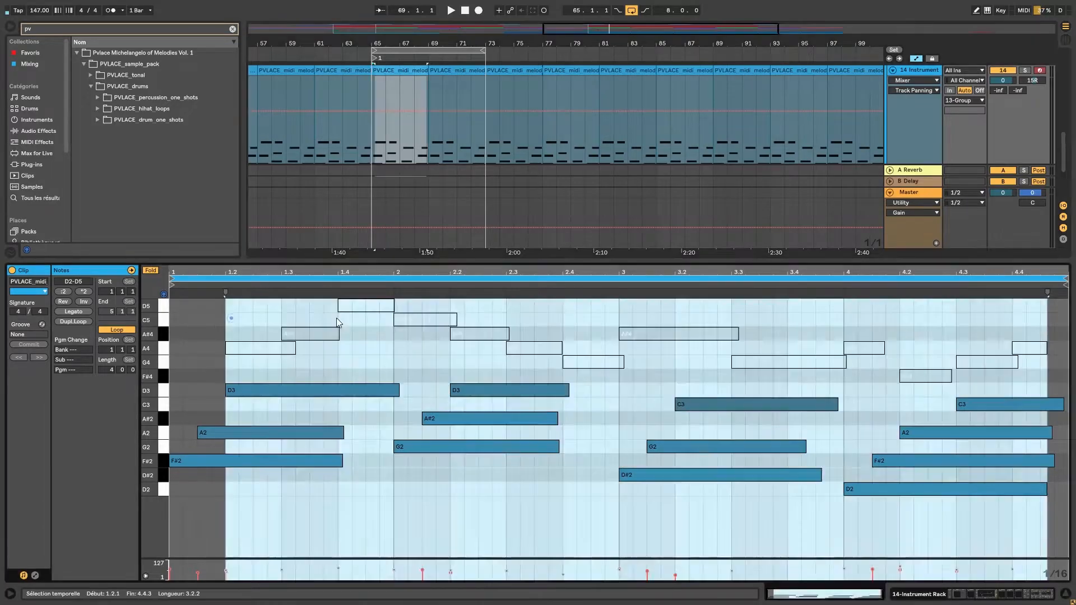
left_click_drag(227, 319, 1059, 377)
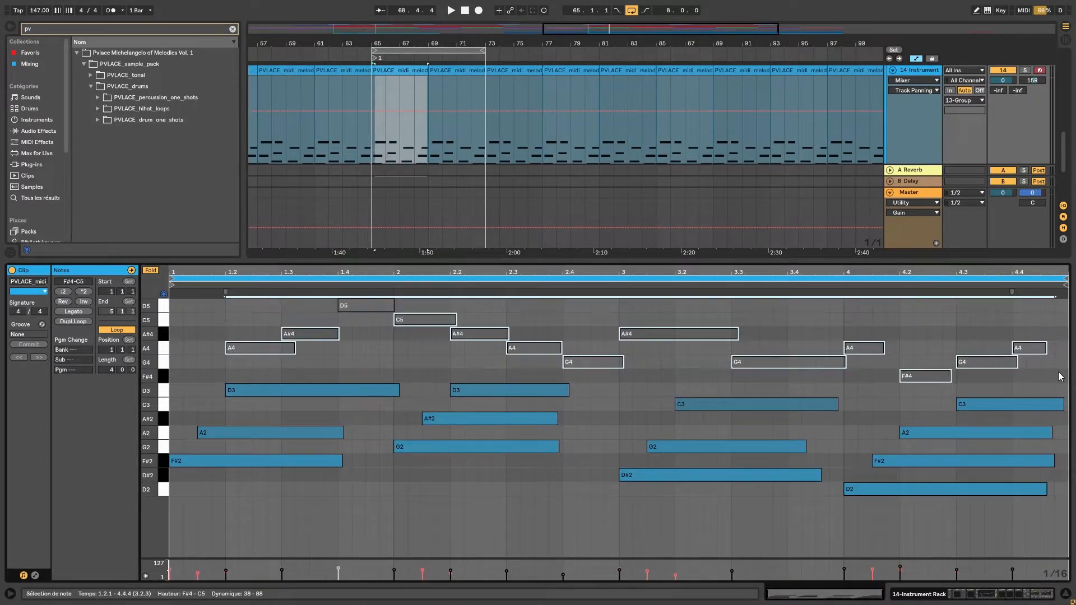
key("Delete")
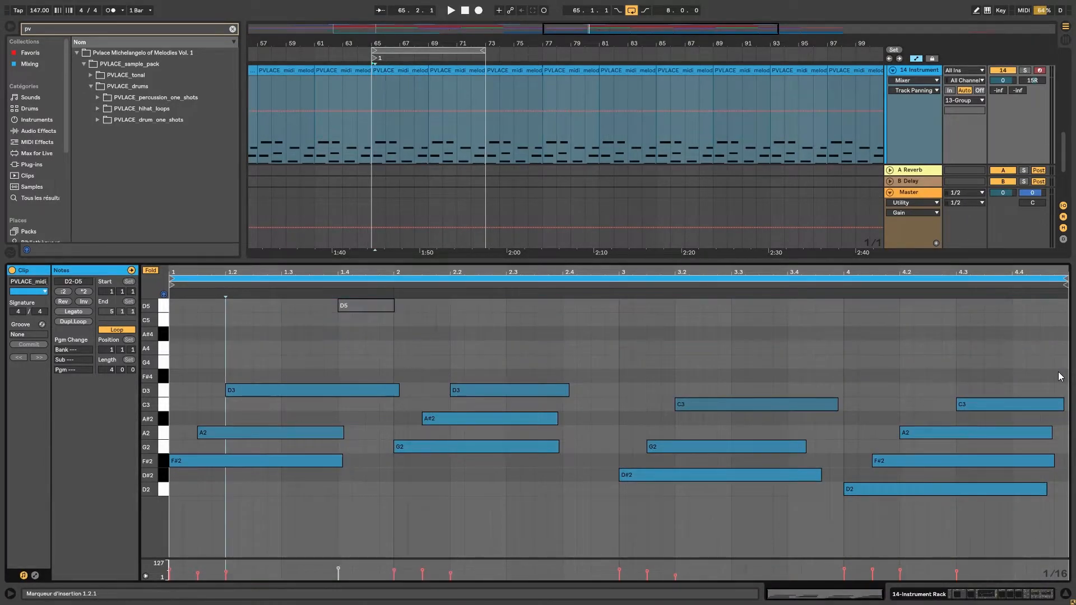
Try shifting the D3 note at beat 1.2 down an octave and back up, then hide the note editor
left_click(269, 393)
key("shift+Down")
key("shift+Up")
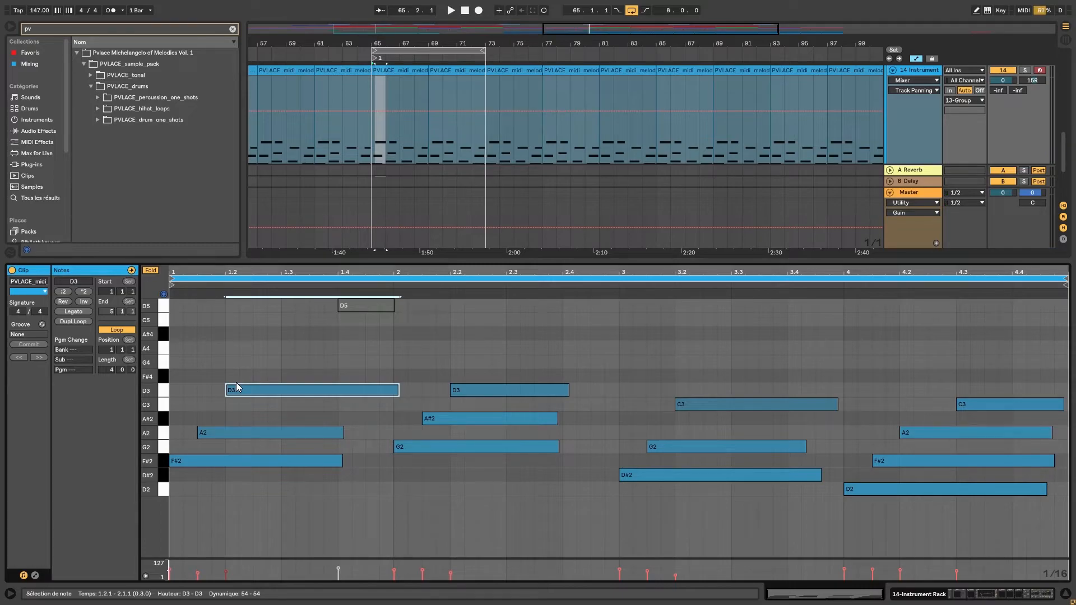
left_click_drag(532, 259, 512, 499)
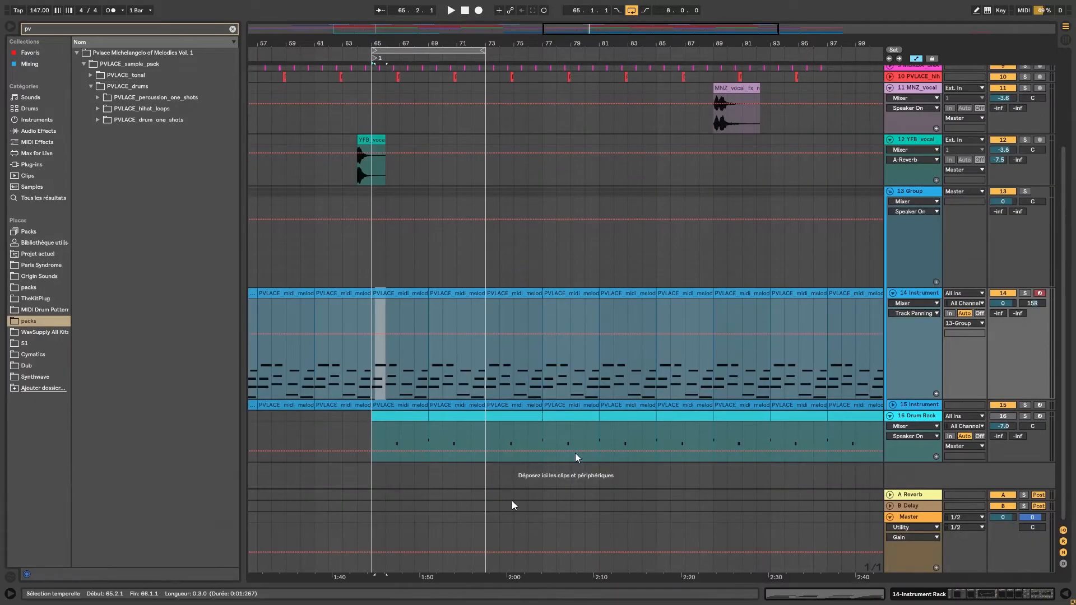
Solo instrument track 14, play the loop briefly and display the track's device chain
left_click(1023, 293)
key("space")
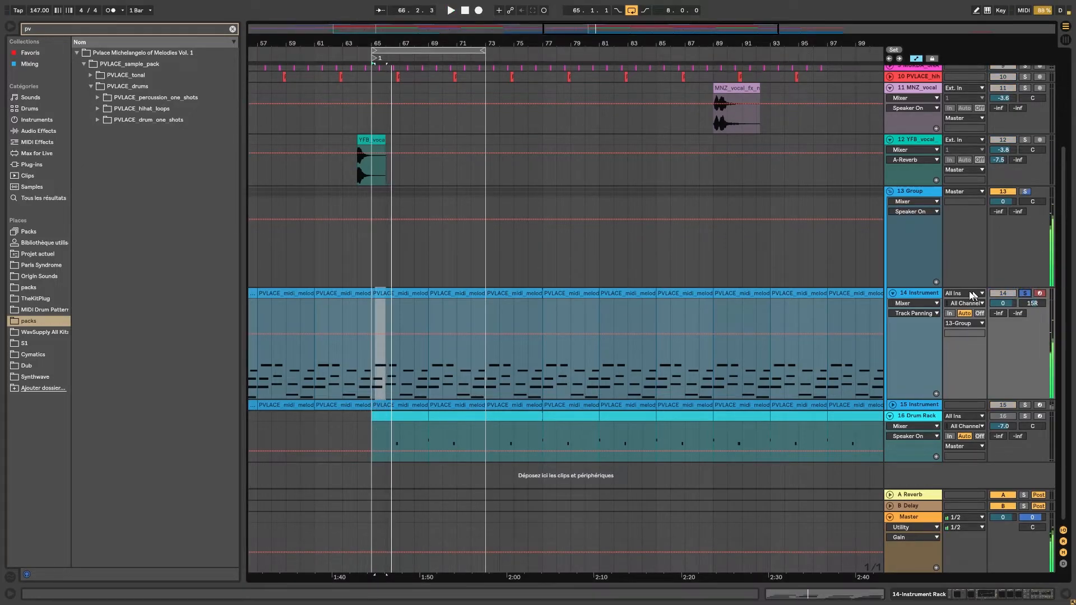
double_click(924, 294)
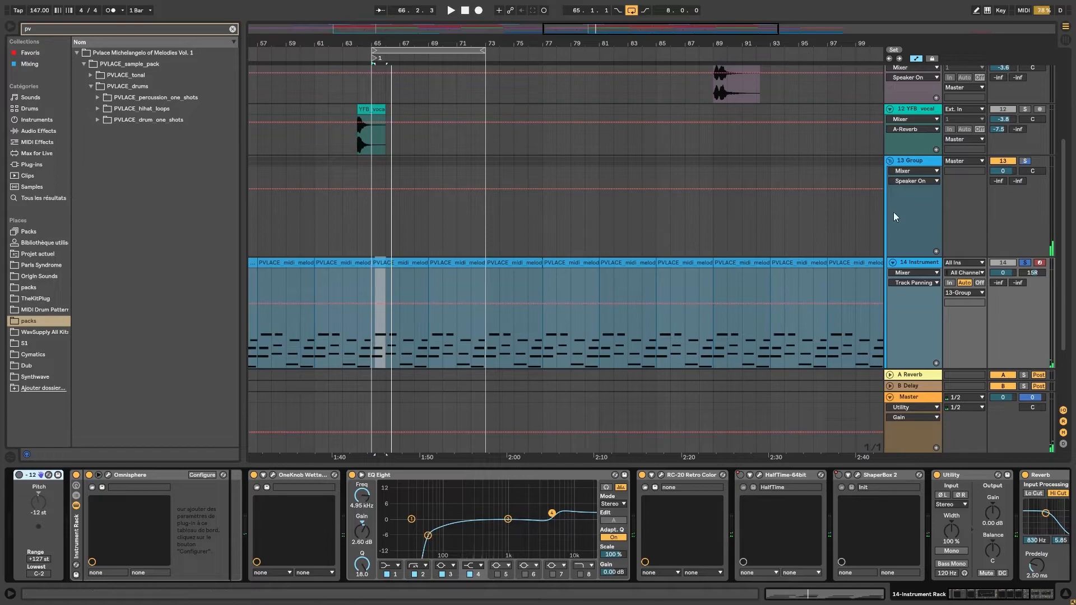
Toggle ShaperBox 2 on instrument track 14 and listen to the soloed loop to hear its effect
left_click(838, 476)
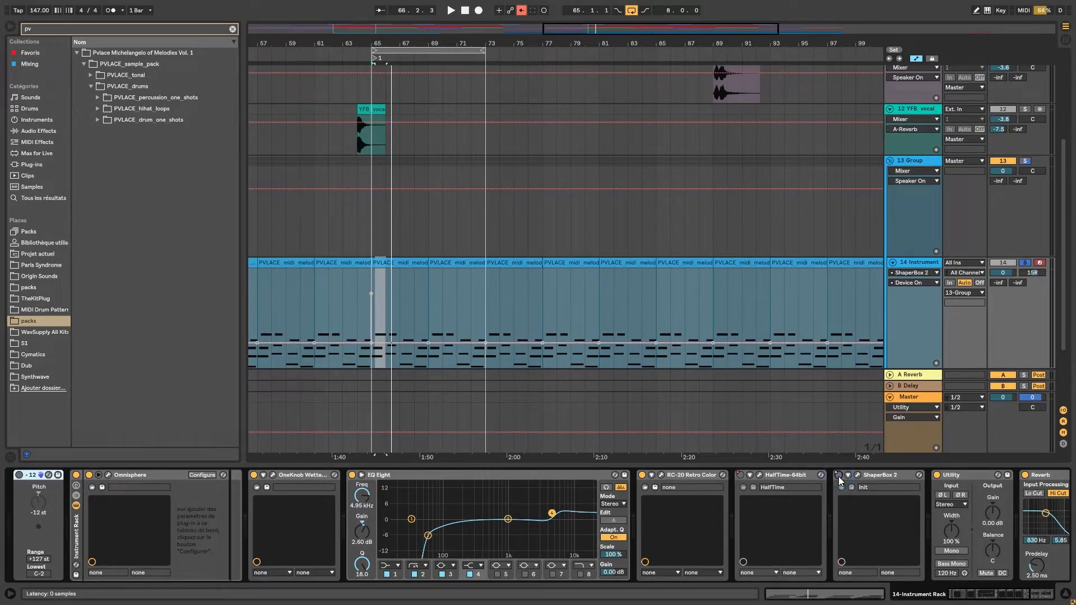
key("space")
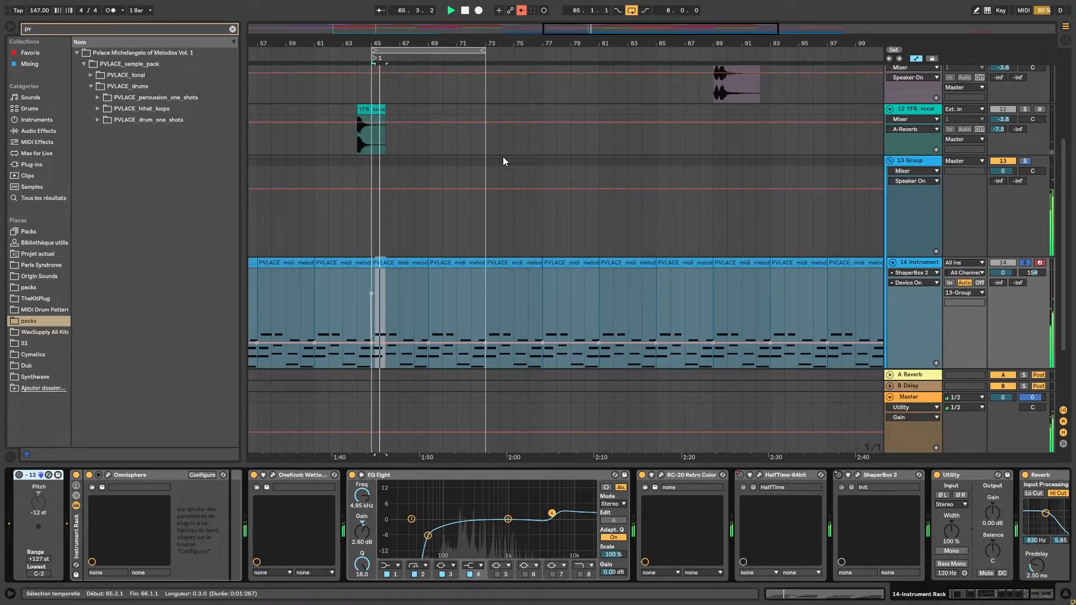
left_click(866, 475)
key("space")
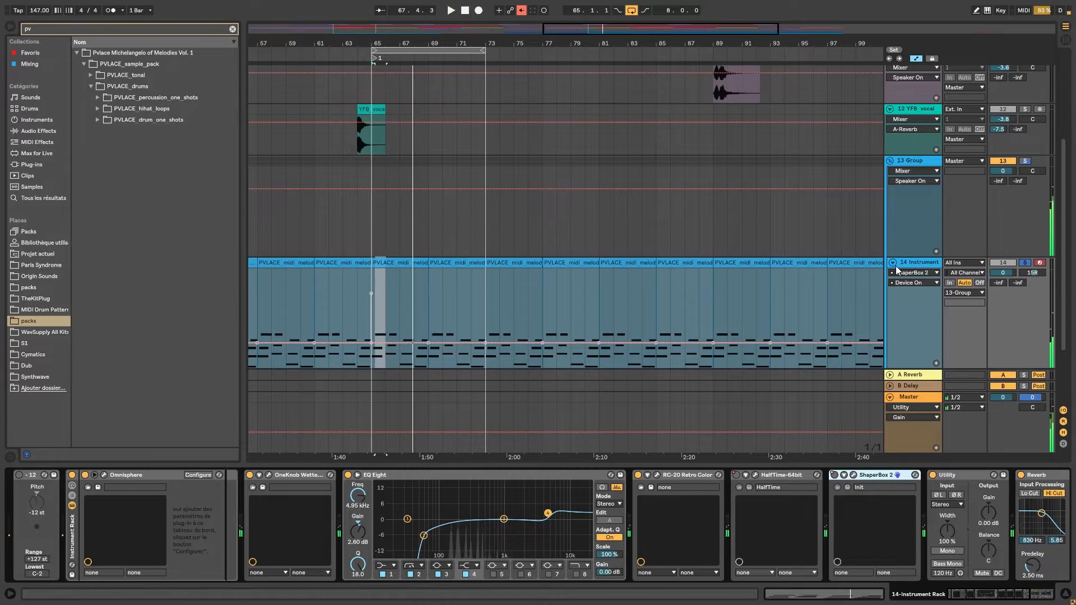
Delete the PVLACE melody loop track, number 7, from the arrangement
left_click(892, 262)
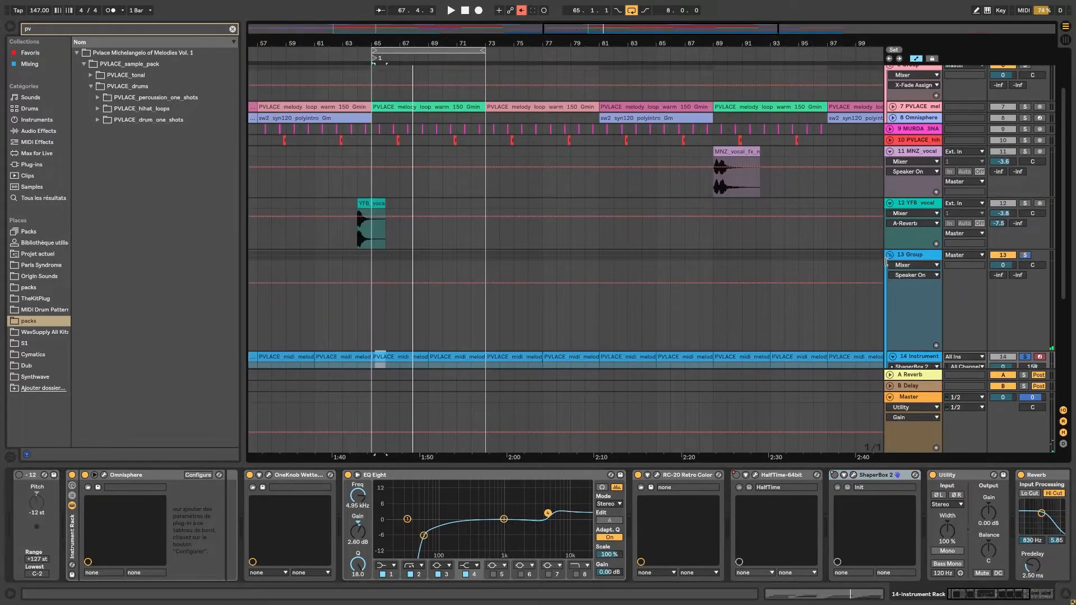
scroll(897, 180, "up", 5)
left_click(898, 168)
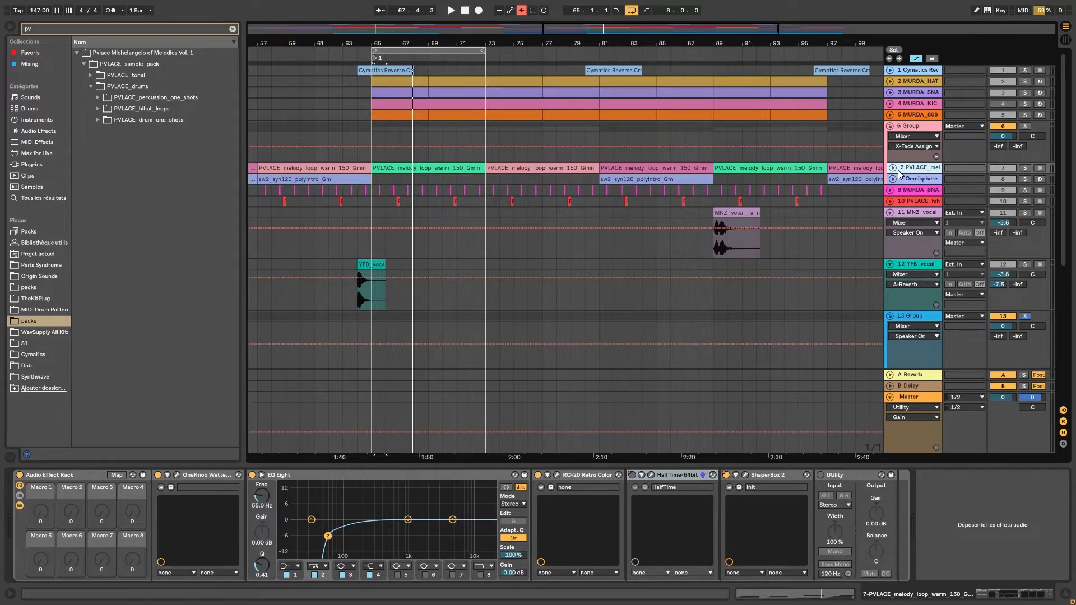
key("Delete")
scroll(871, 198, "down", 5)
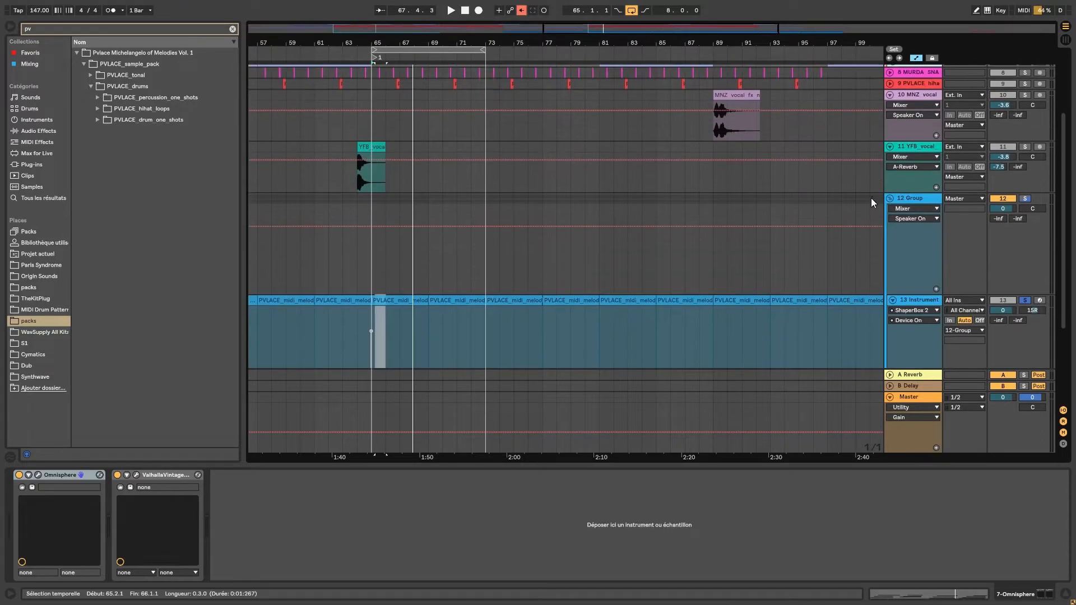
Remove ShaperBox 2 from instrument track 13's device chain, playing the loop before and after to compare
scroll(871, 197, "down", 3)
key("space")
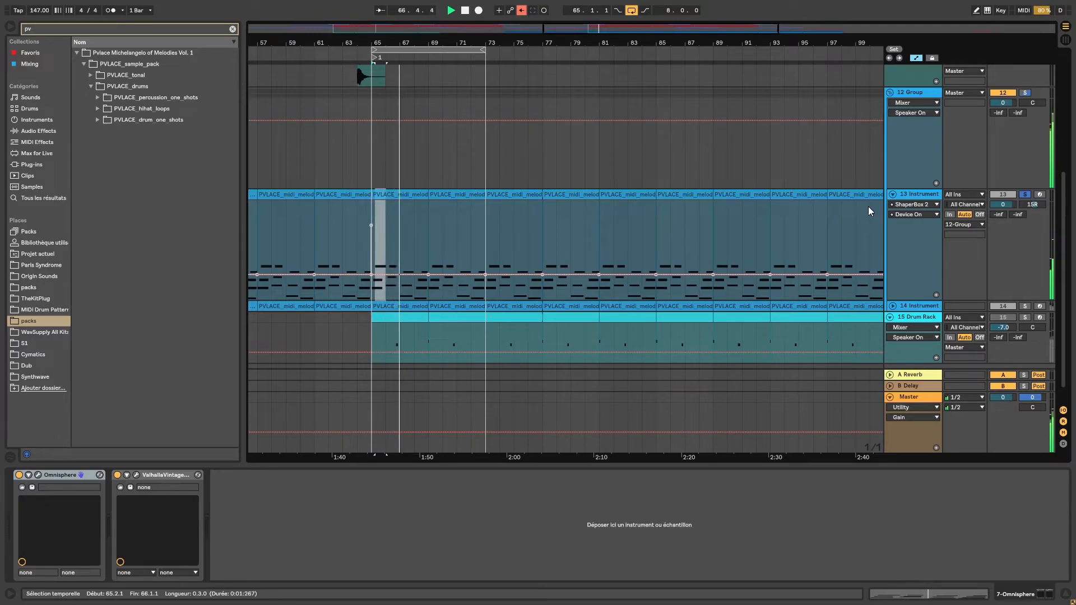
left_click(902, 194)
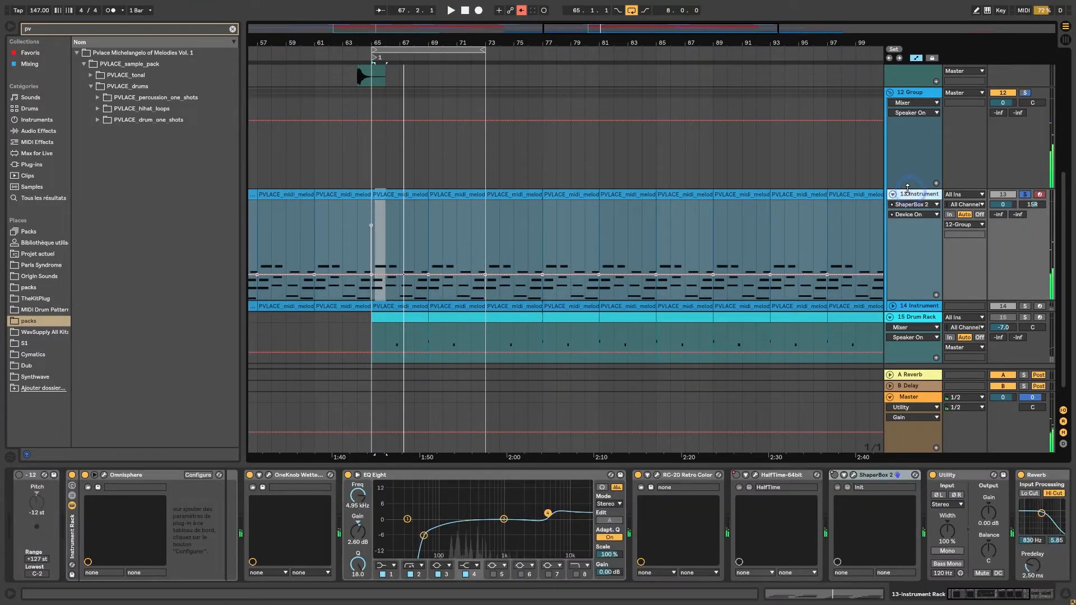
left_click(876, 471)
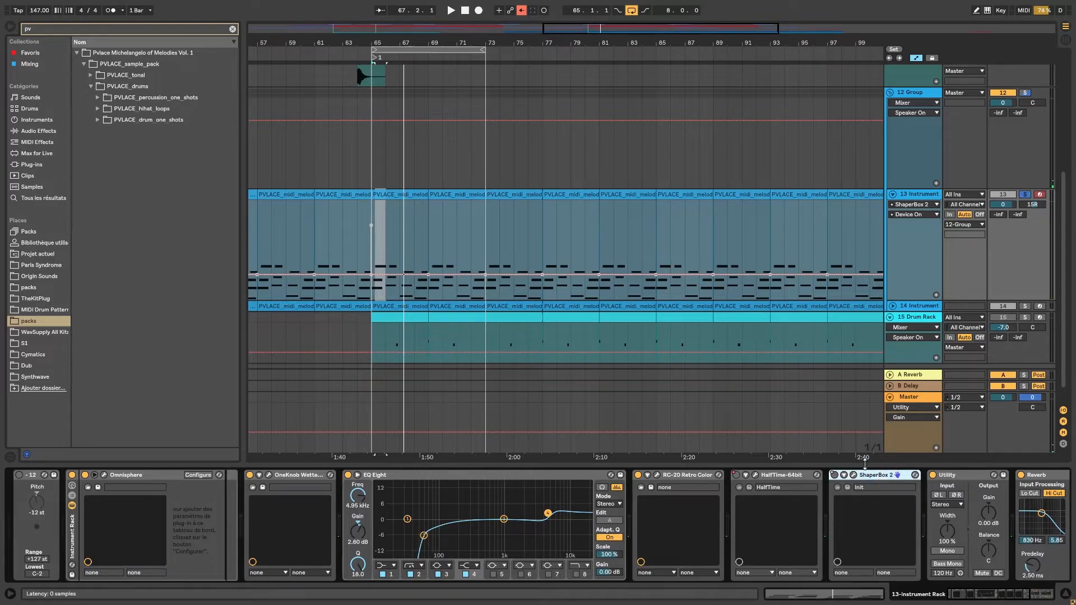
key("Delete")
key("space")
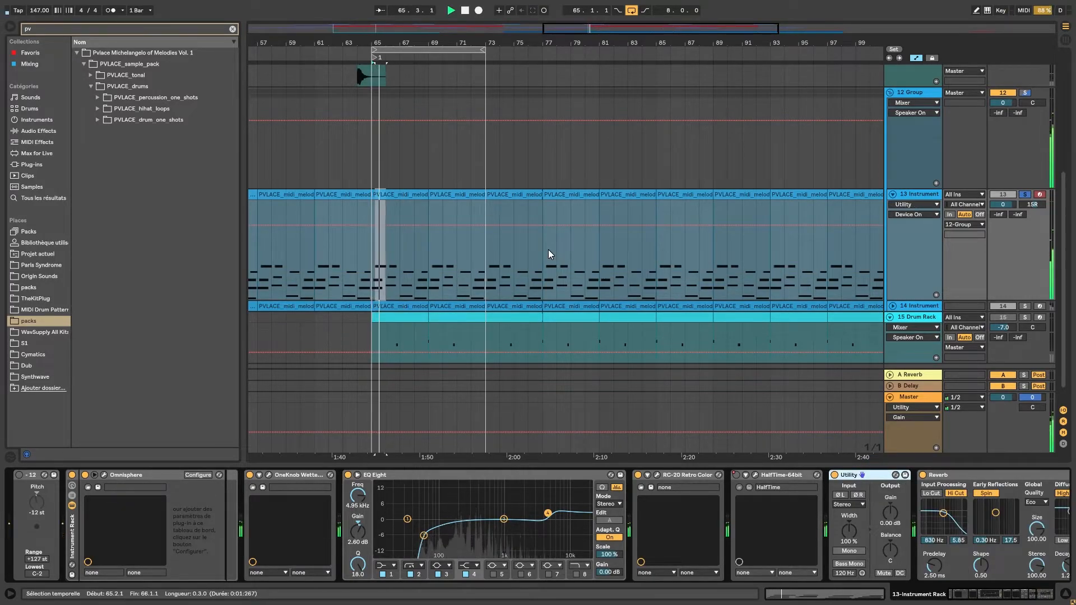
key("space")
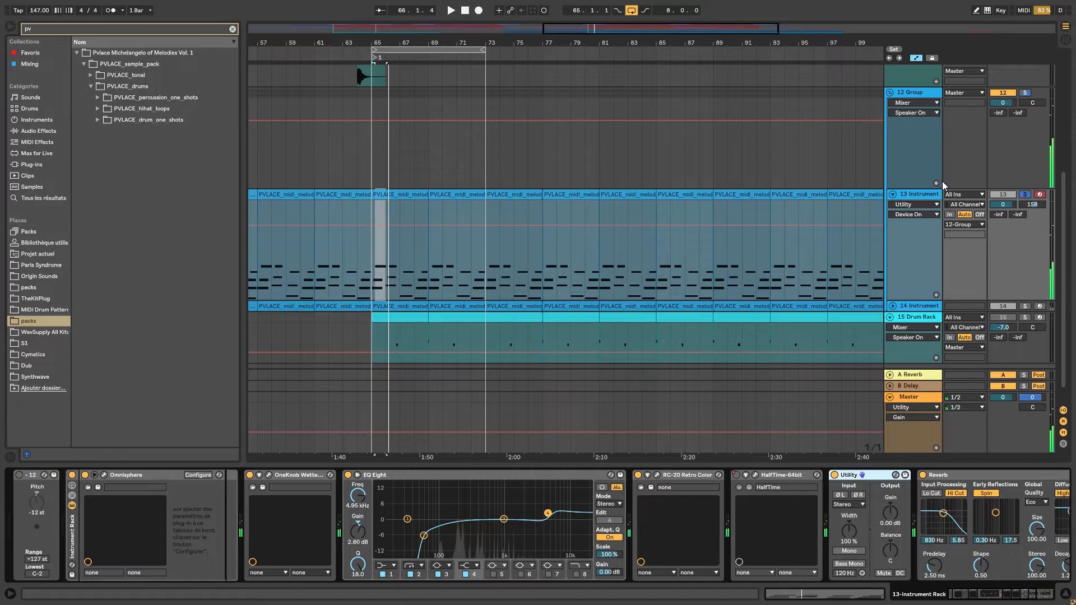
Look through the rest of instrument track 13's device chain up to the Reverb
scroll(919, 336, "down", 2)
left_click_drag(954, 595, 971, 594)
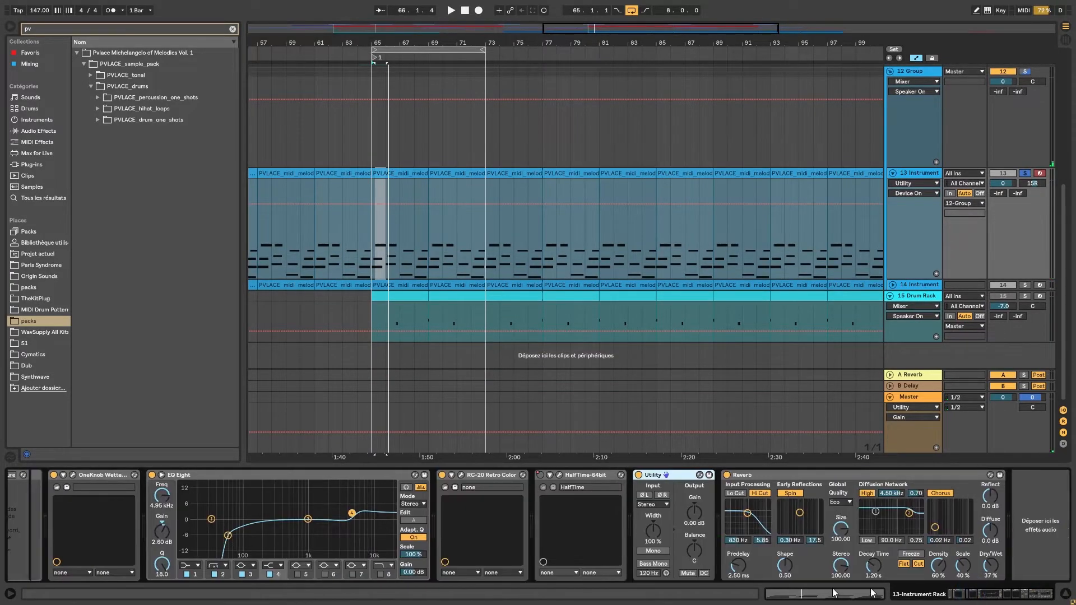
left_click_drag(870, 593, 774, 589)
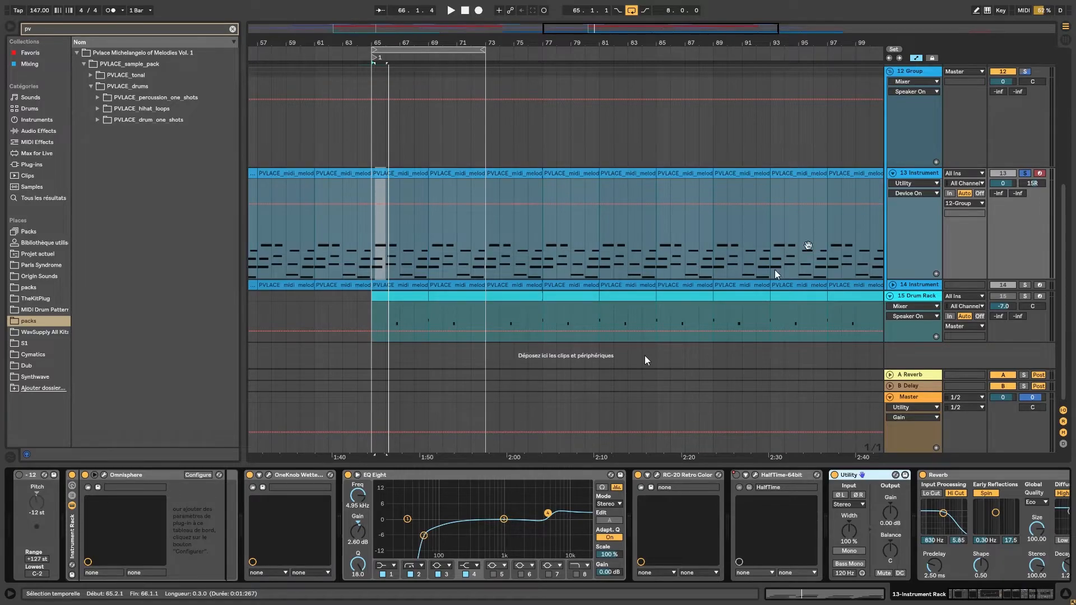
Freeze instrument track 13 and play the loop
right_click(915, 172)
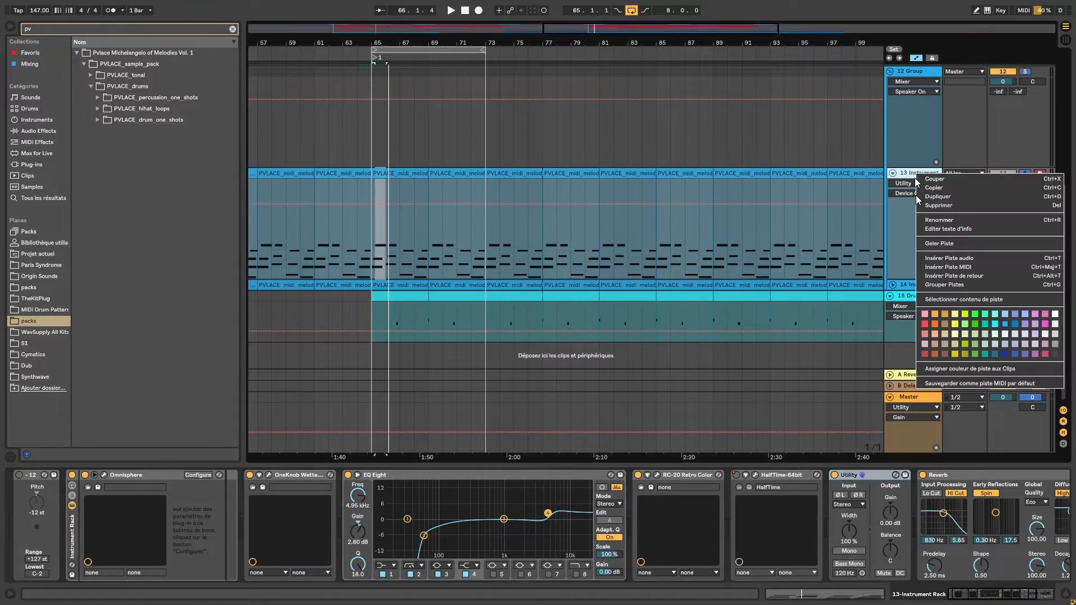
left_click(956, 244)
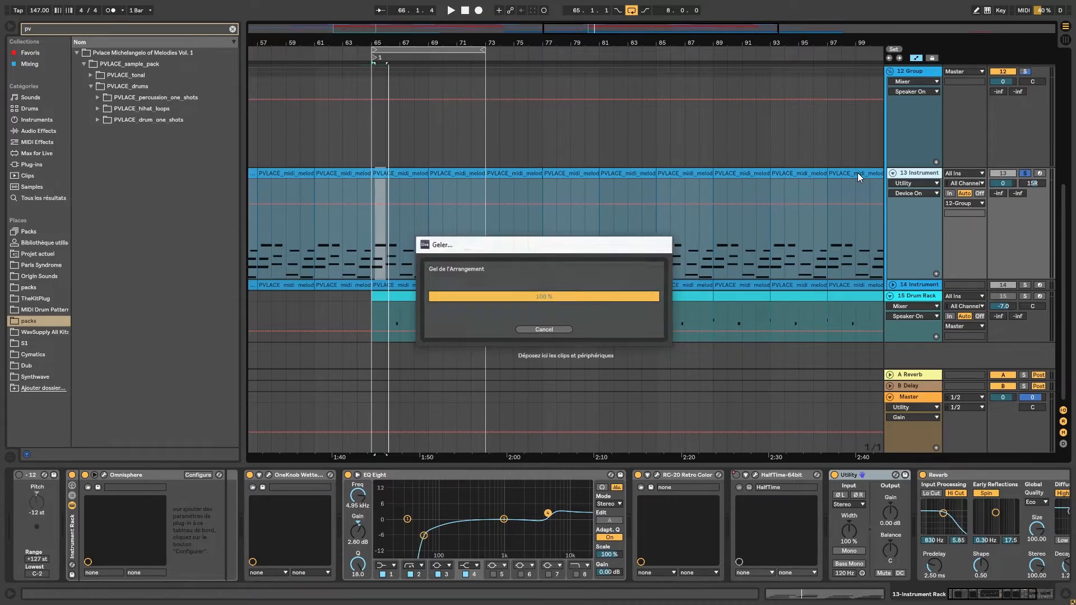
key("space")
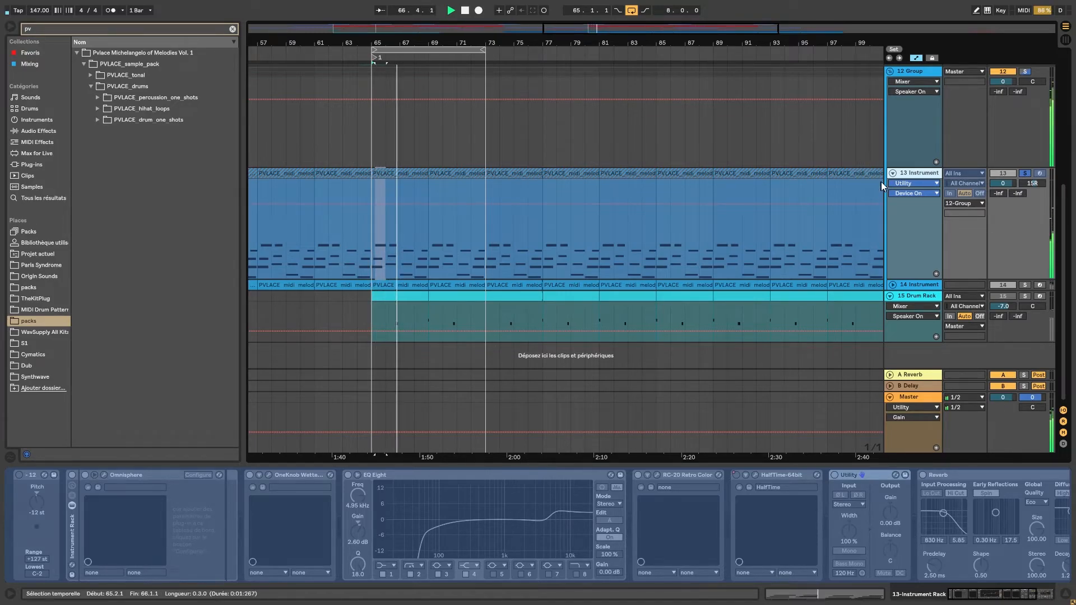
Unfold instrument track 14 to show its MIDI clips, solo it and play the loop
left_click(892, 285)
left_click(1025, 285)
key("space")
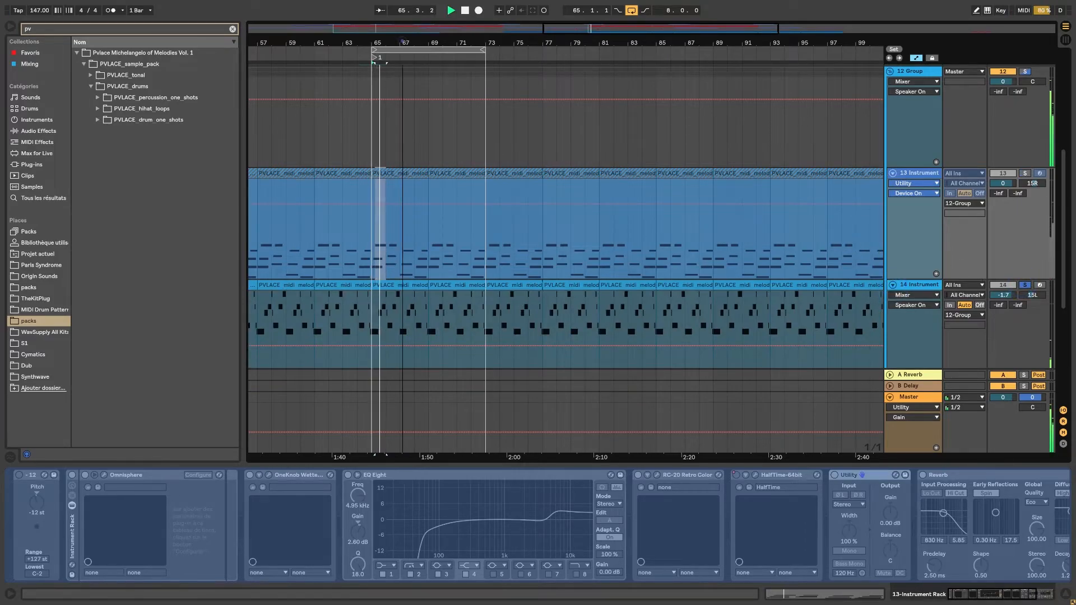
Remove ShaperBox 2 and the SoundShifter pitch plug-in from group track 12's device chain, and play the loop to check the sound
left_click_drag(403, 42, 404, 65)
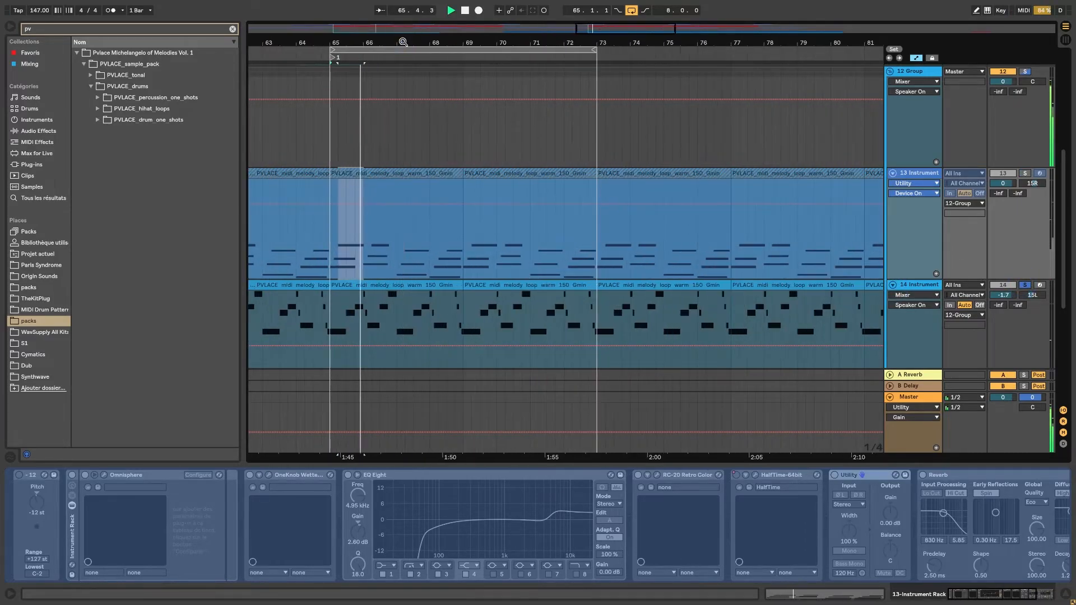
left_click(903, 72)
left_click(353, 475)
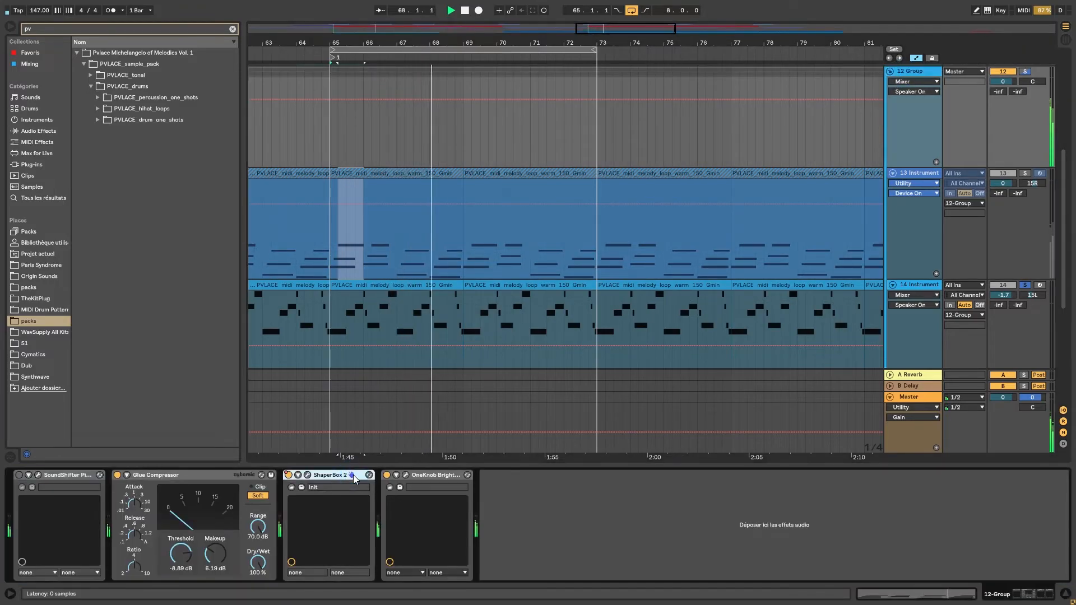
key("Delete")
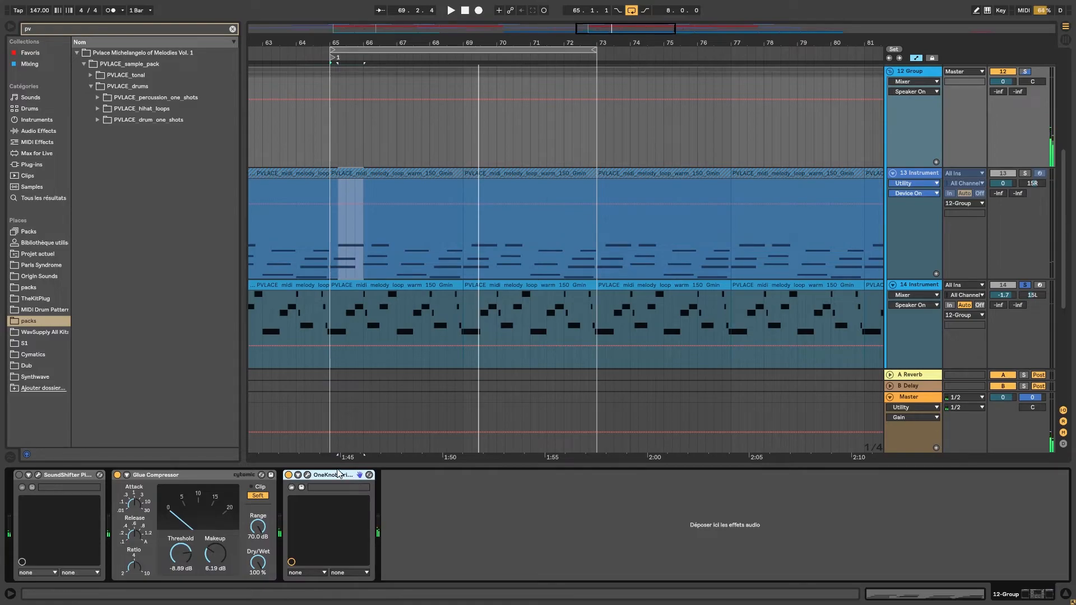
left_click(63, 476)
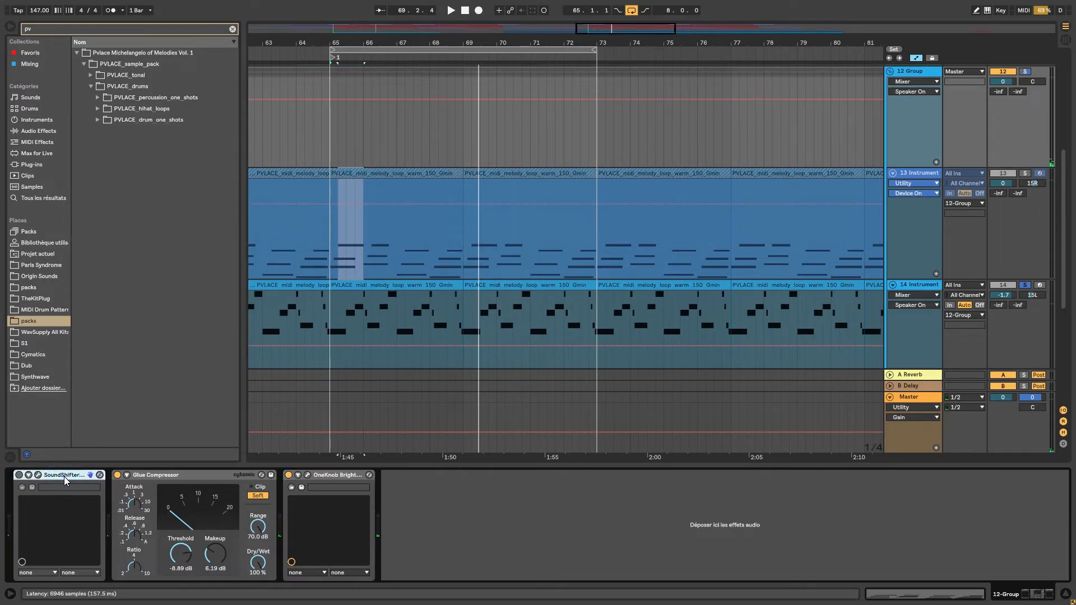
key("Delete")
key("space")
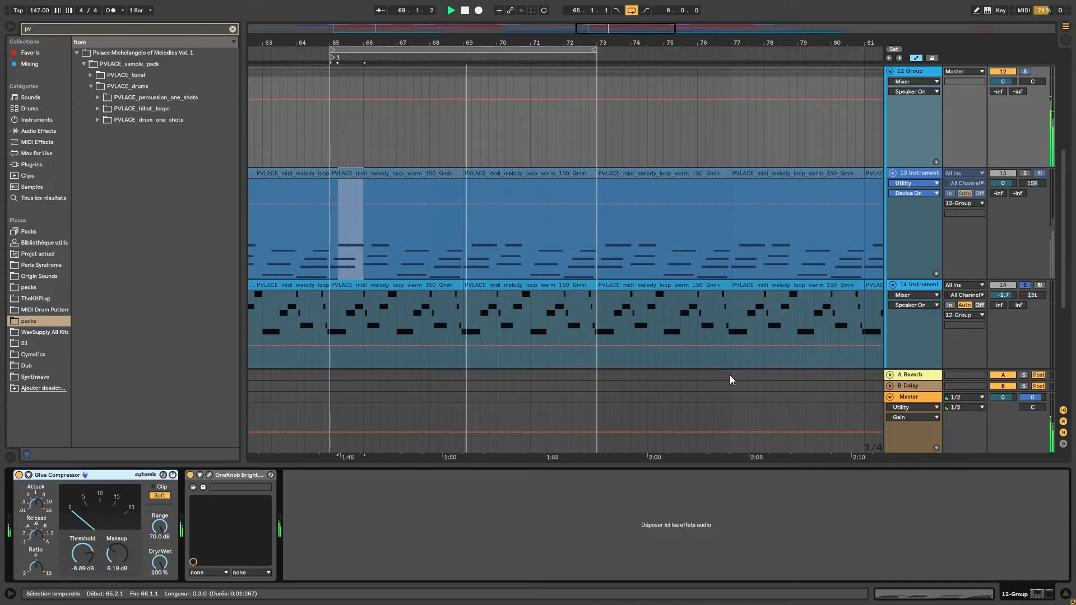
key("space")
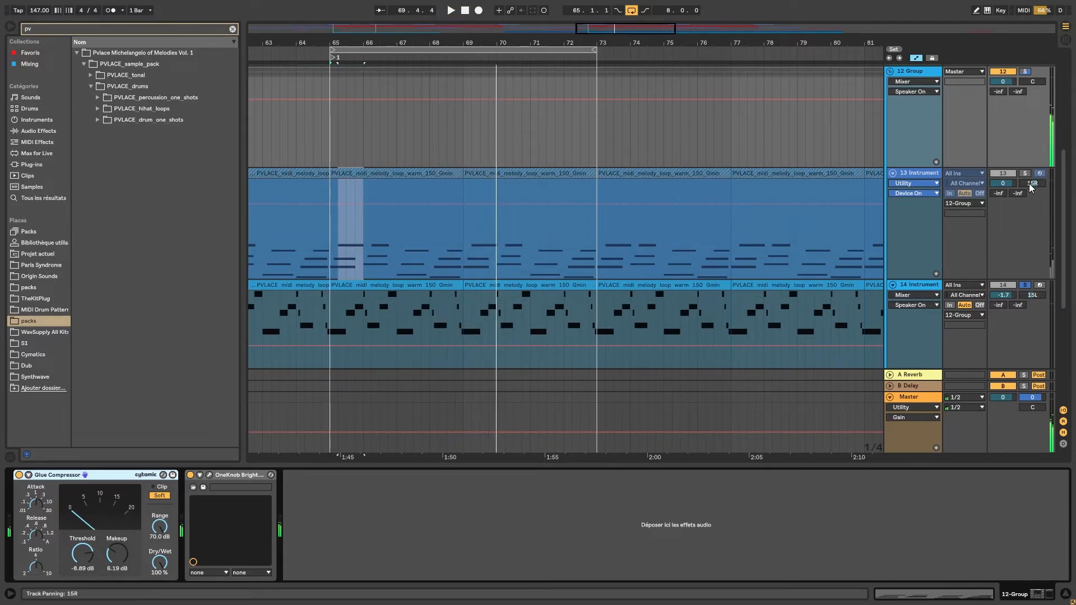
Solo instrument track 13 alongside track 14 and play the loop to hear both layers together
left_click(1025, 174)
key("space")
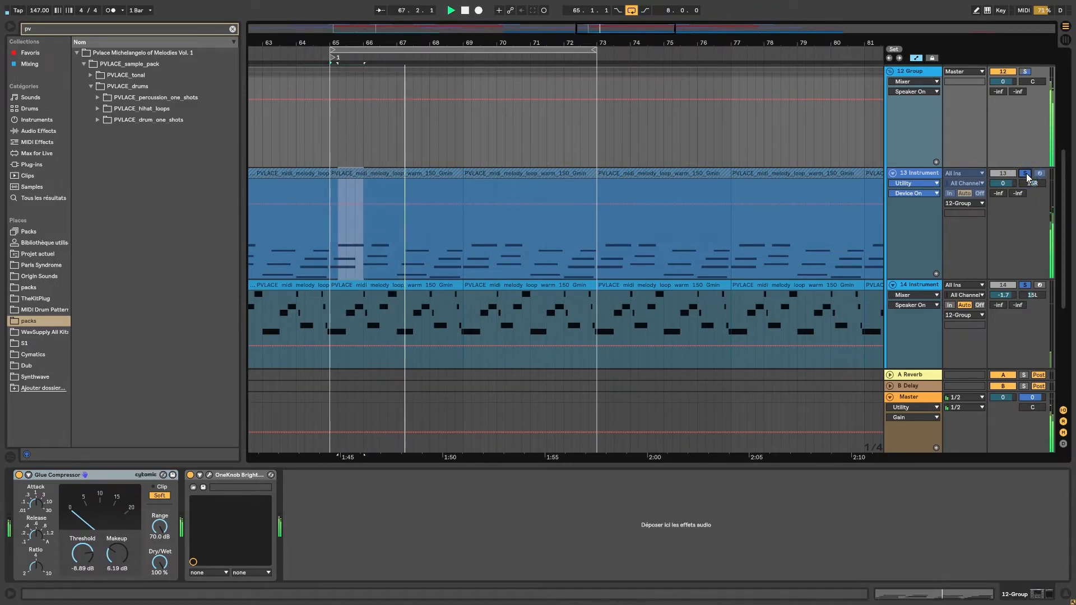
scroll(1021, 152, "up", 5)
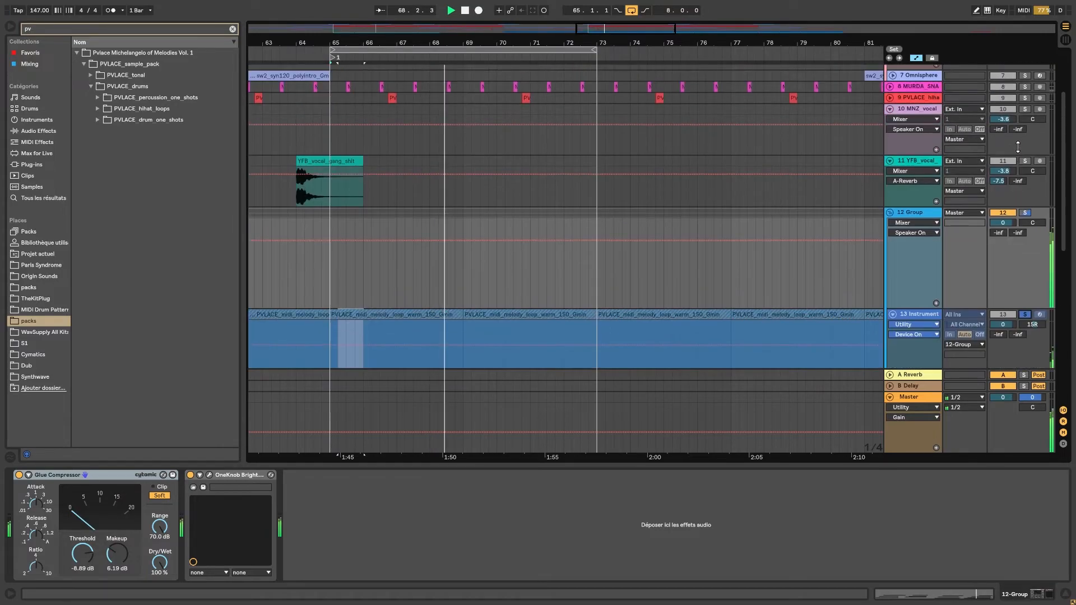
scroll(1018, 147, "up", 4)
left_click_drag(577, 45, 578, 40)
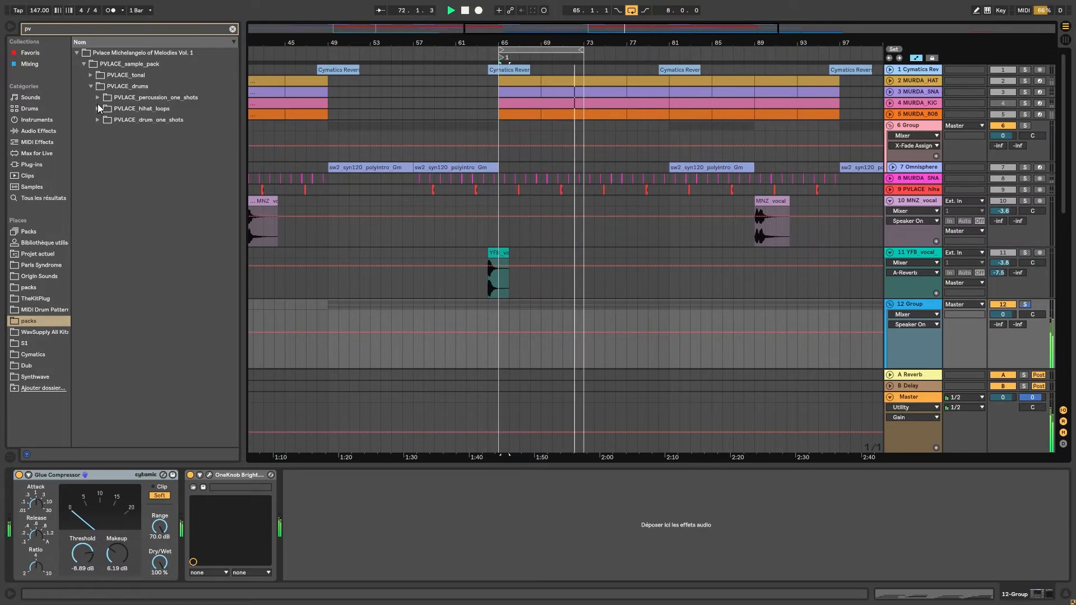
Open the PVLACE_melody_loops folder under PVLACE_tonal and preview the warm 150 Gmin melody loop
left_click(90, 86)
left_click(90, 75)
left_click(97, 86)
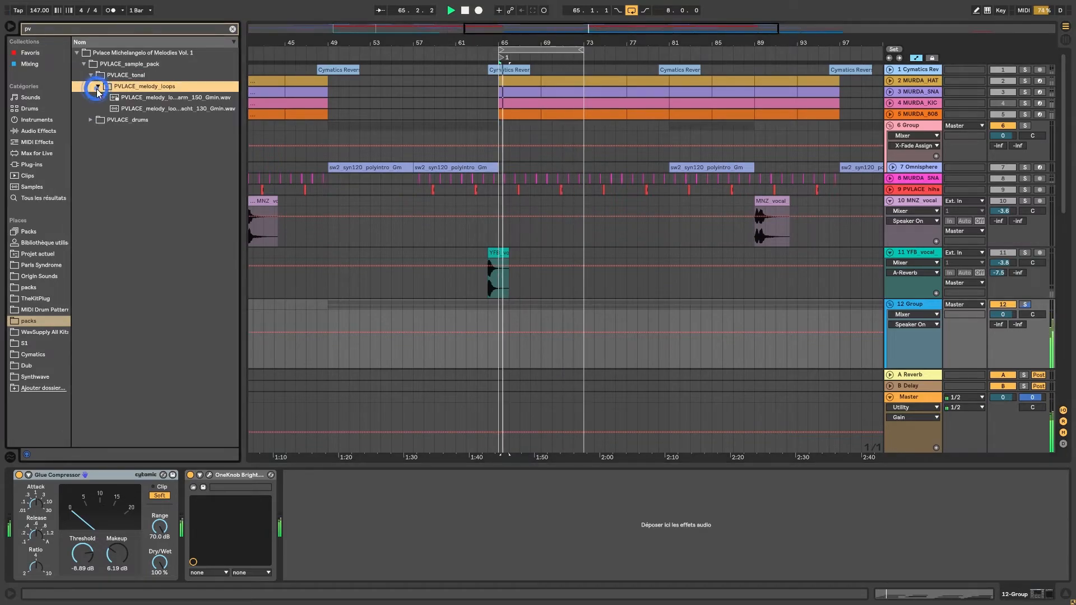
scroll(621, 241, "down", 5)
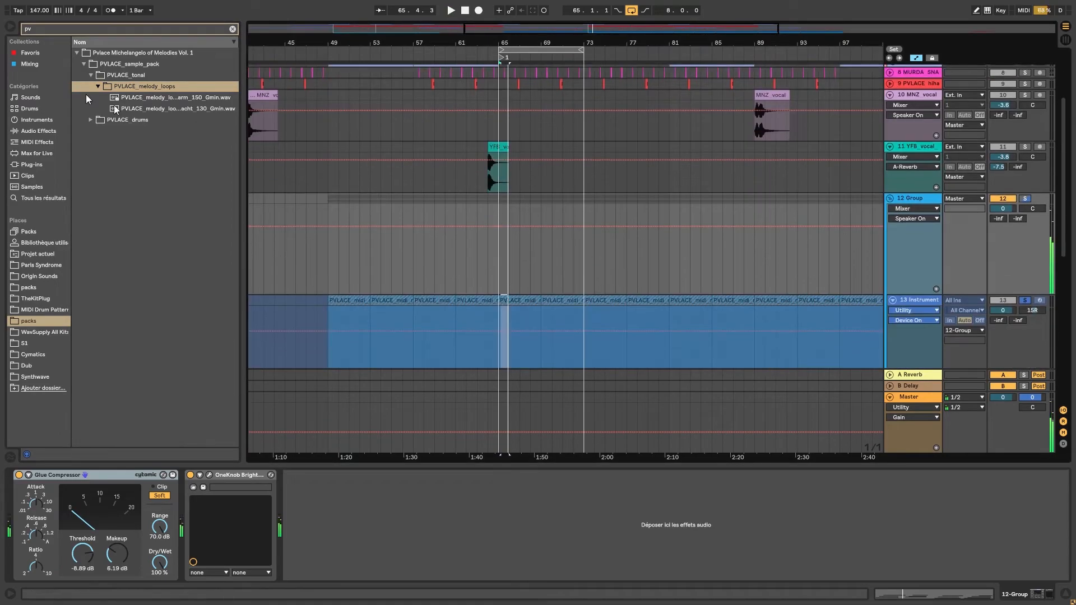
left_click(147, 98)
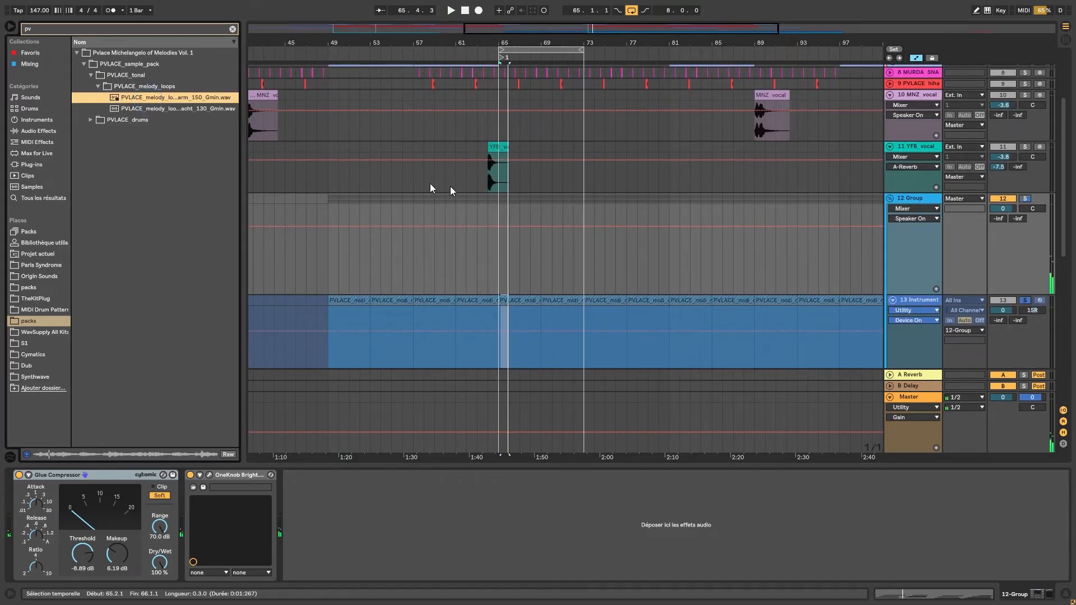
scroll(429, 183, "down", 8)
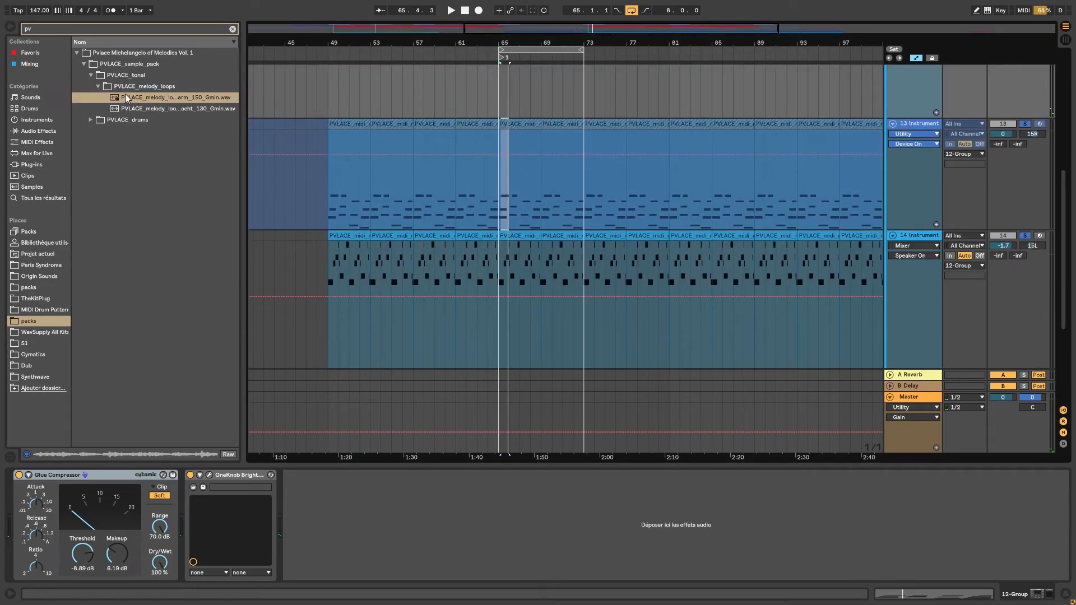
left_click(133, 96)
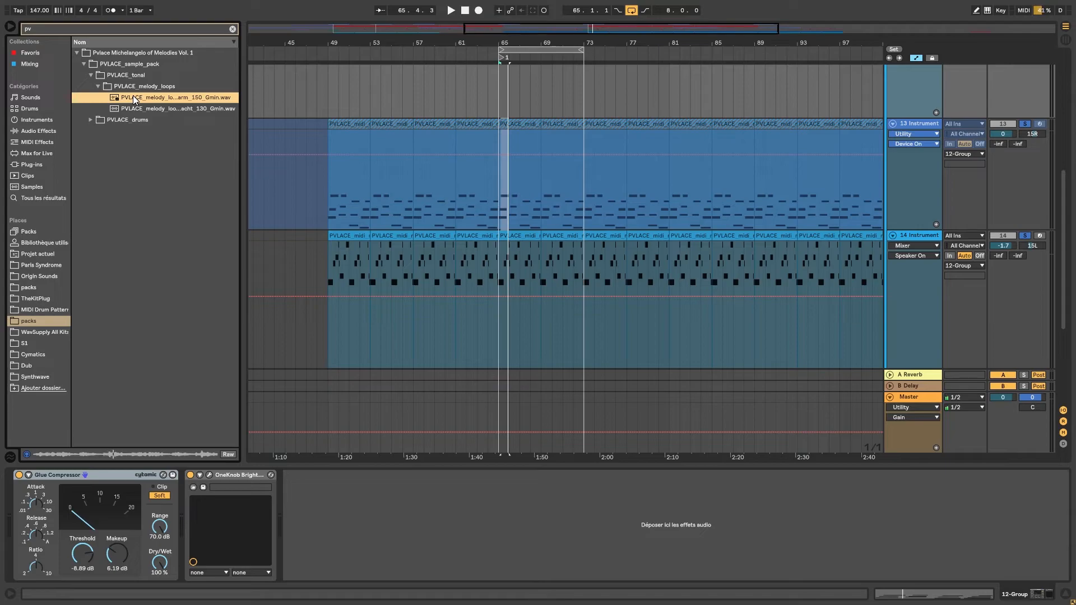
Replay the two soloed layers from bar 65, unsolo them and play the loop with all tracks
left_click(497, 59)
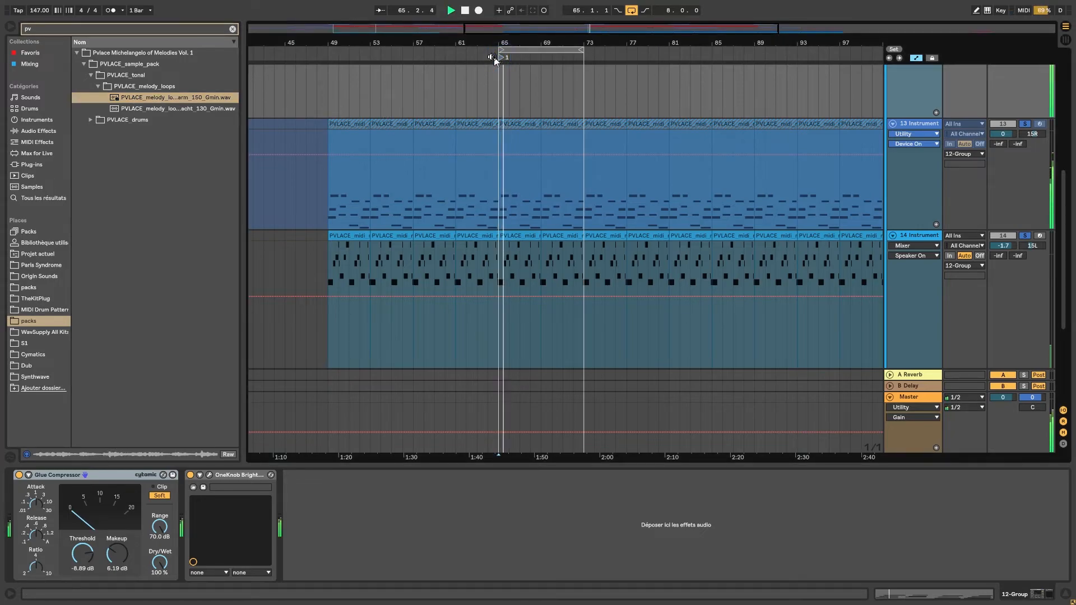
left_click_drag(534, 42, 434, 43)
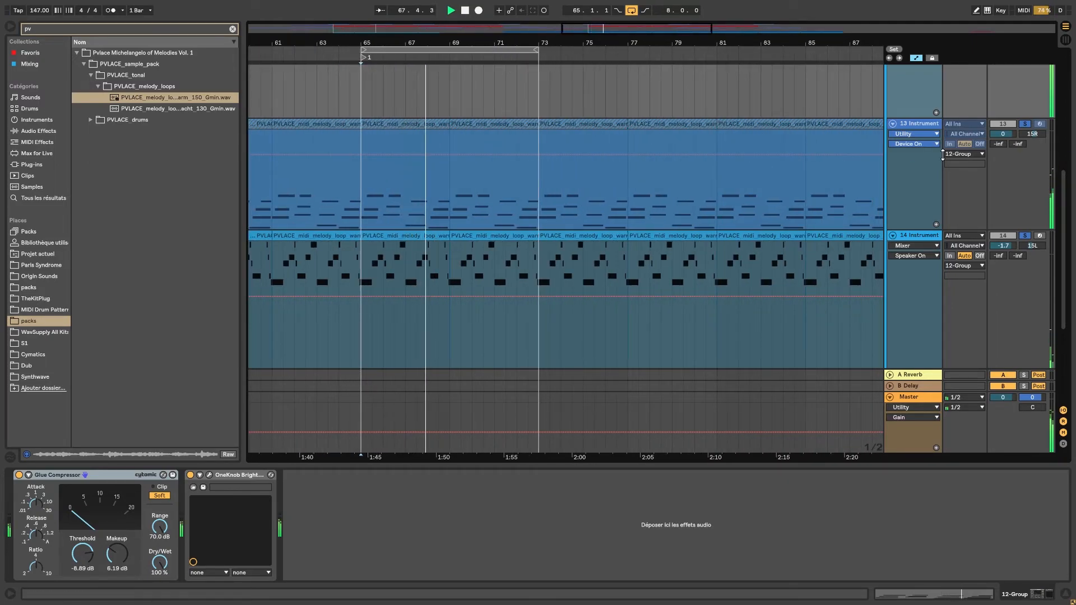
left_click(1027, 125)
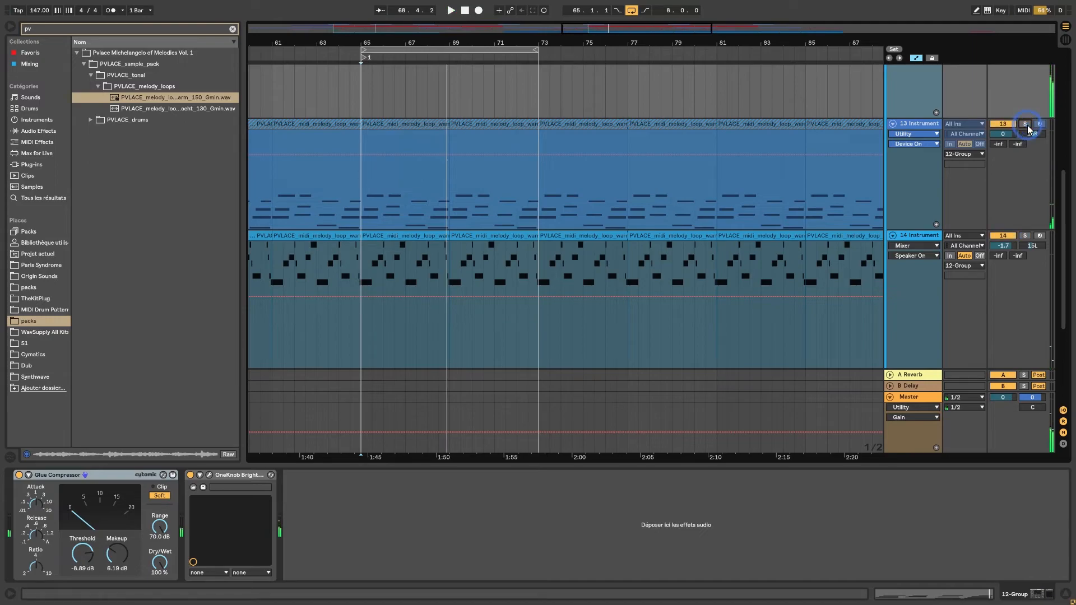
left_click(365, 55)
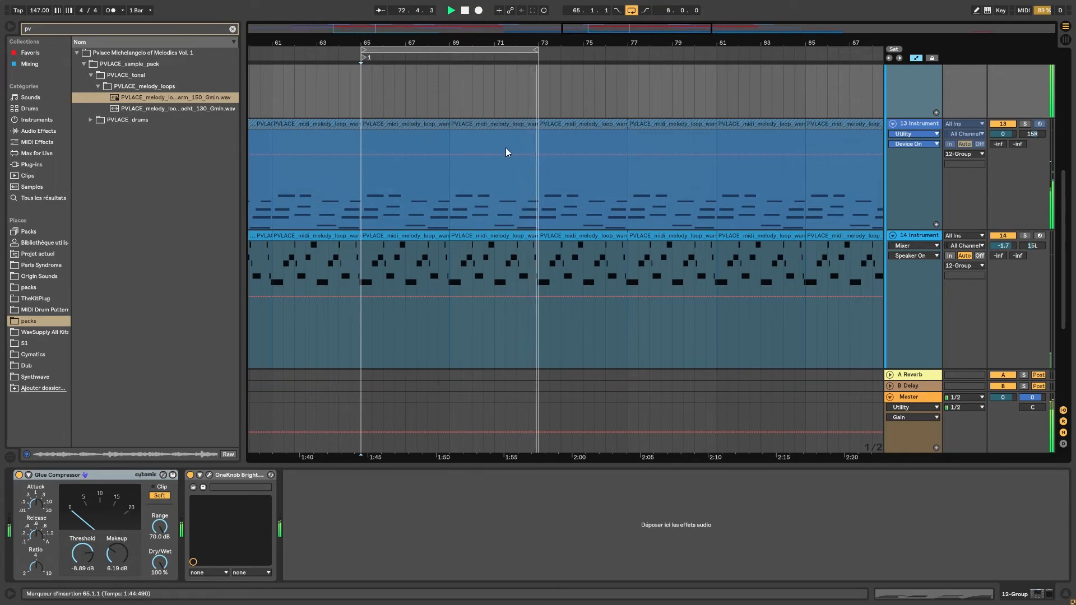
Display the MURDA 808 track's device chain and look over the whole arrangement down to the Drum Rack and melody layers
scroll(519, 146, "up", 10)
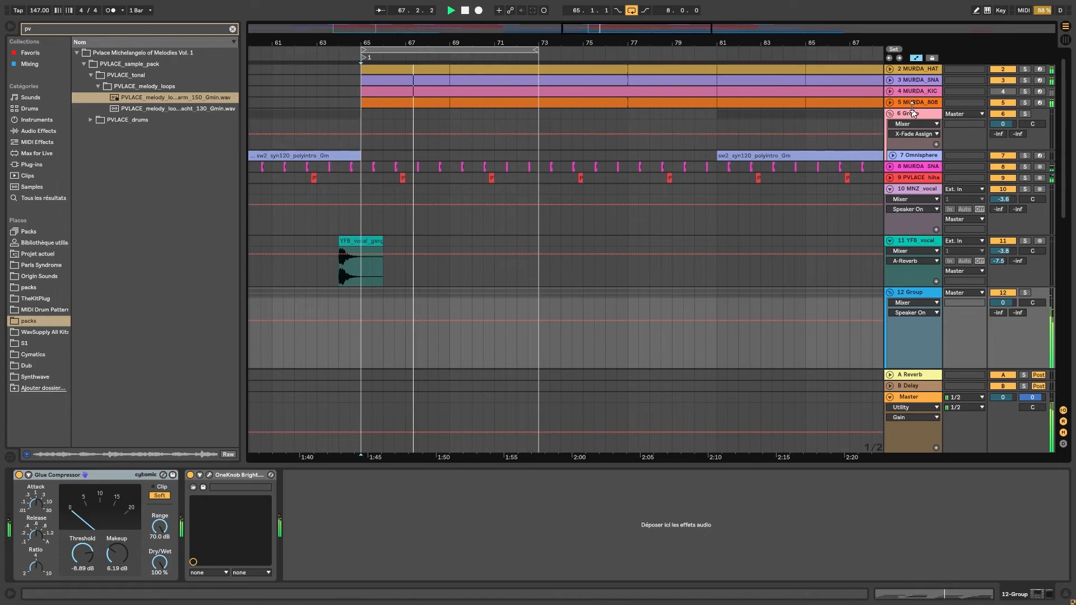
left_click(914, 102)
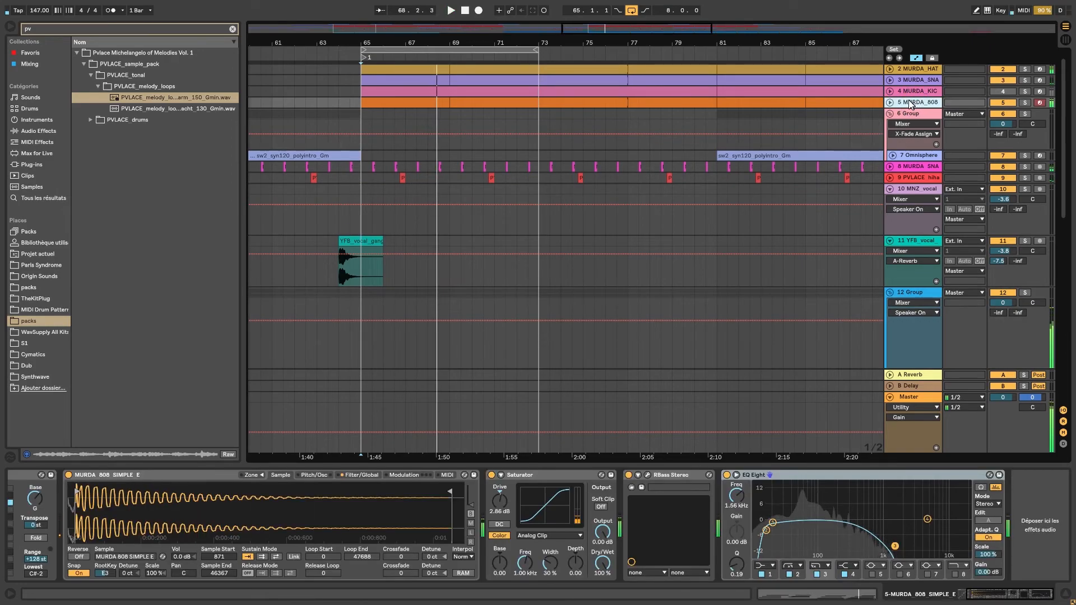
scroll(901, 189, "down", 10)
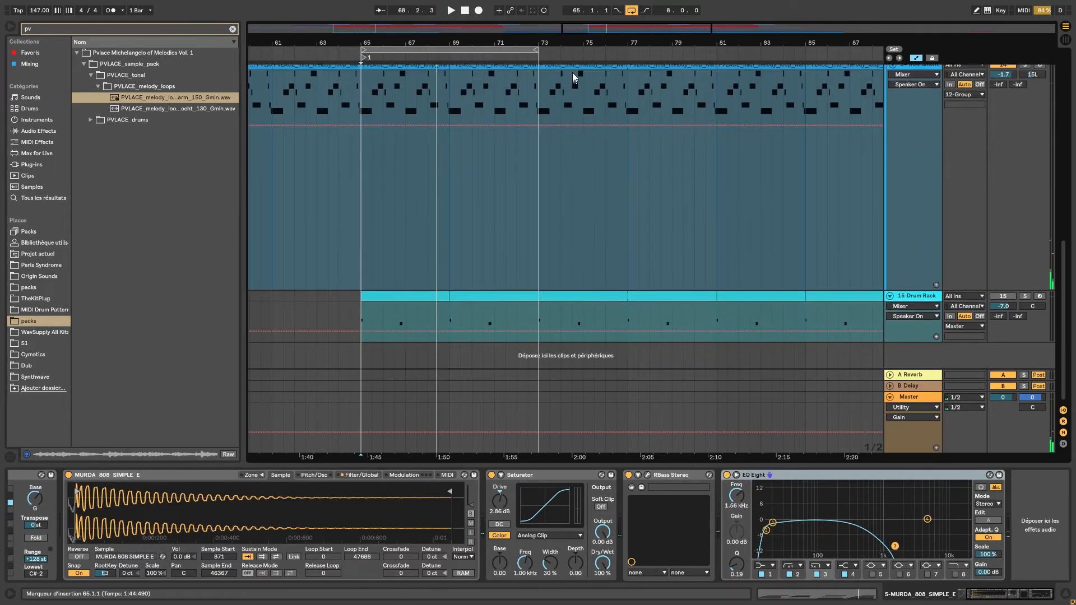
left_click_drag(583, 44, 584, 6)
scroll(614, 263, "up", 8)
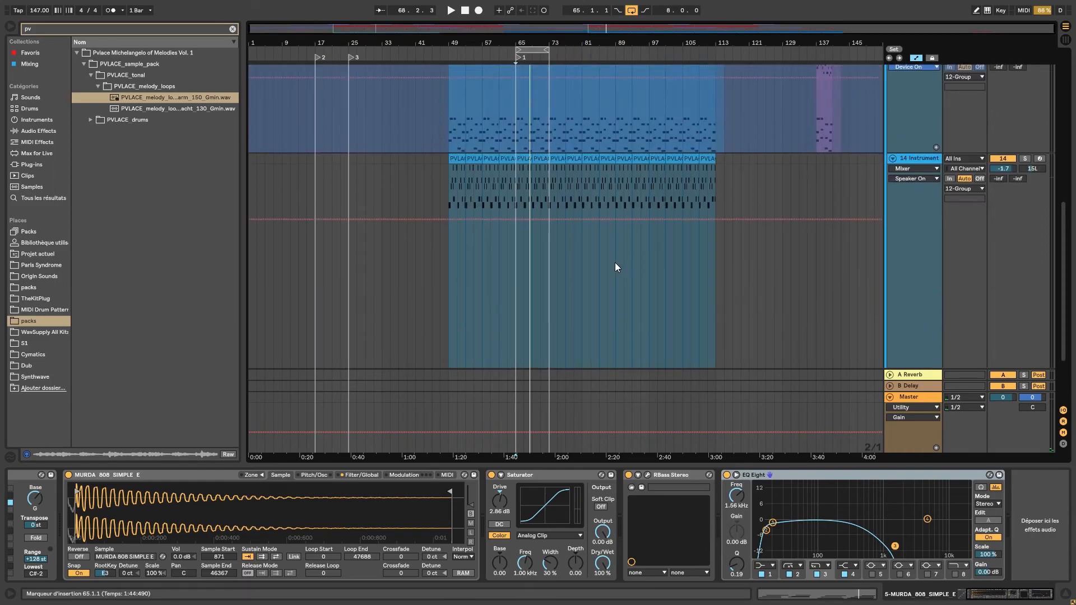
scroll(615, 263, "up", 2)
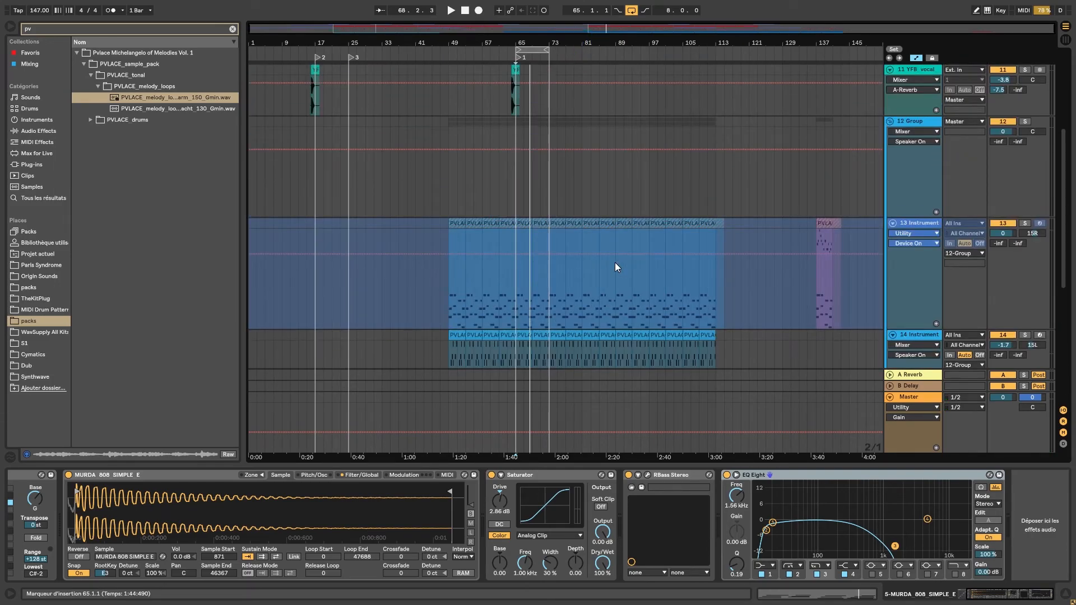
scroll(614, 267, "up", 1)
scroll(614, 262, "up", 6)
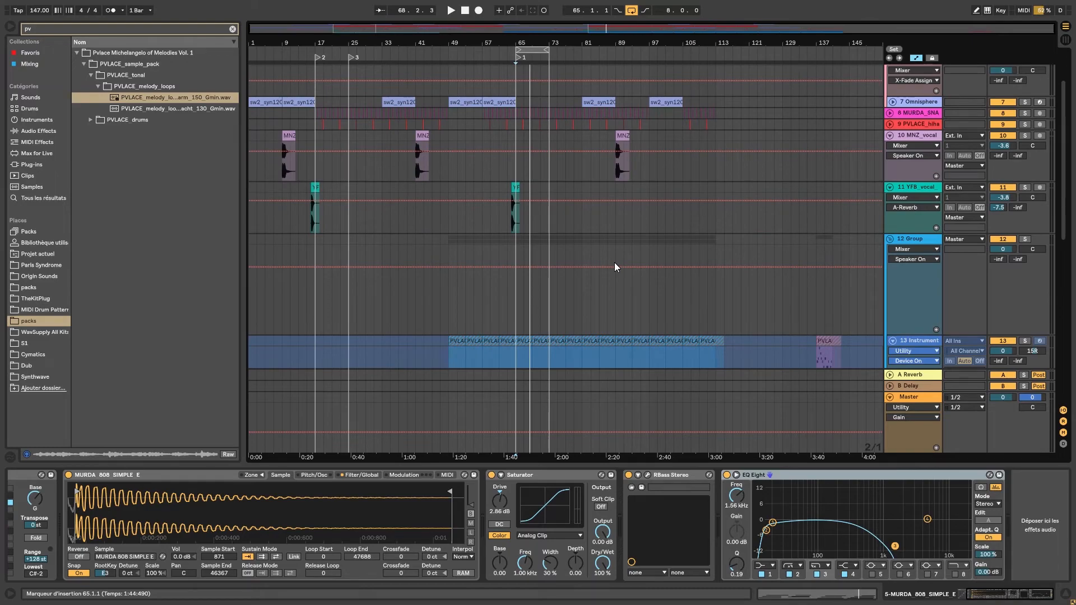
scroll(614, 267, "down", 9)
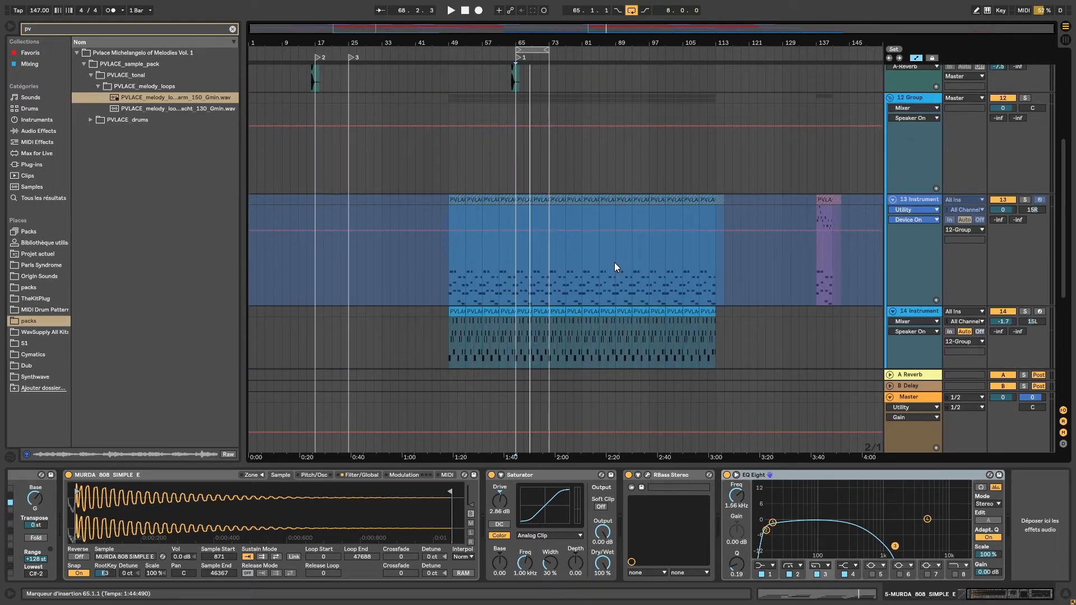
scroll(615, 262, "down", 2)
left_click_drag(527, 43, 526, 167)
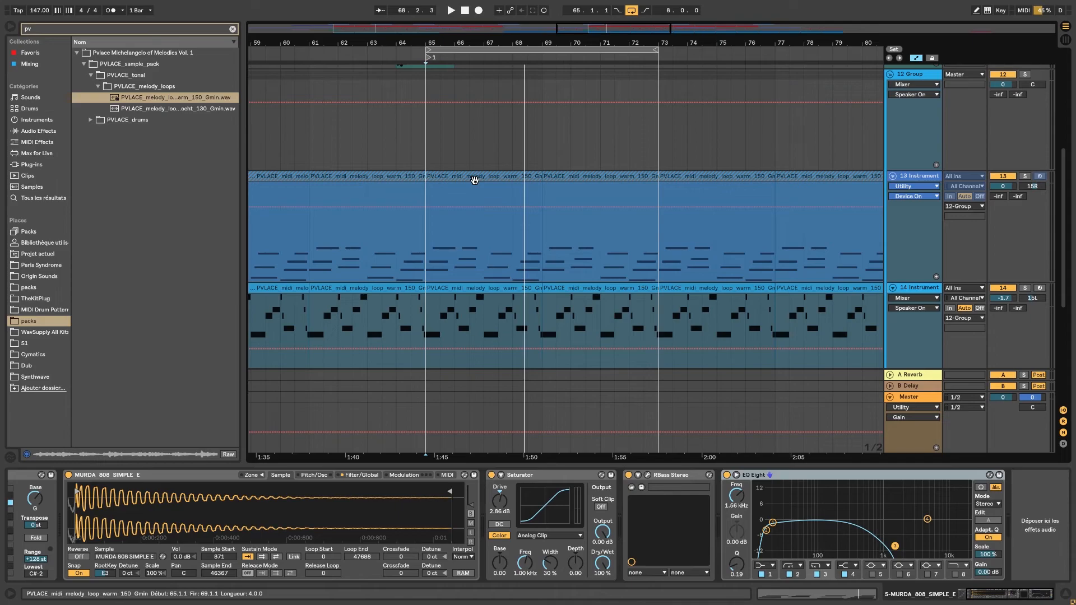
Fold instrument tracks 13 and 14 inside group 12
left_click_drag(627, 43, 628, 32)
left_click(893, 175)
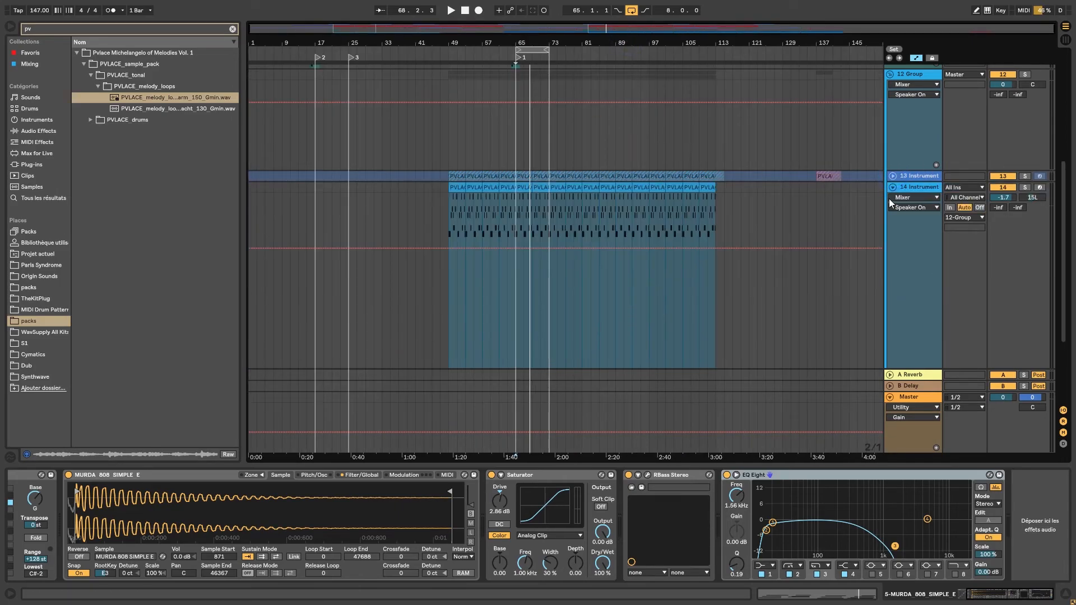
left_click(894, 188)
scroll(868, 252, "up", 5)
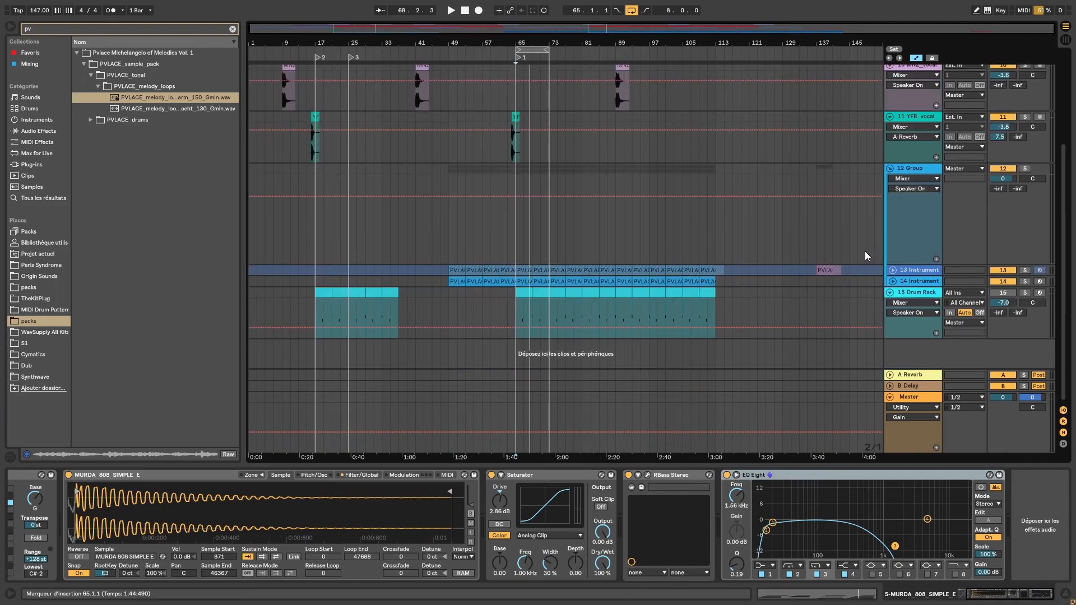